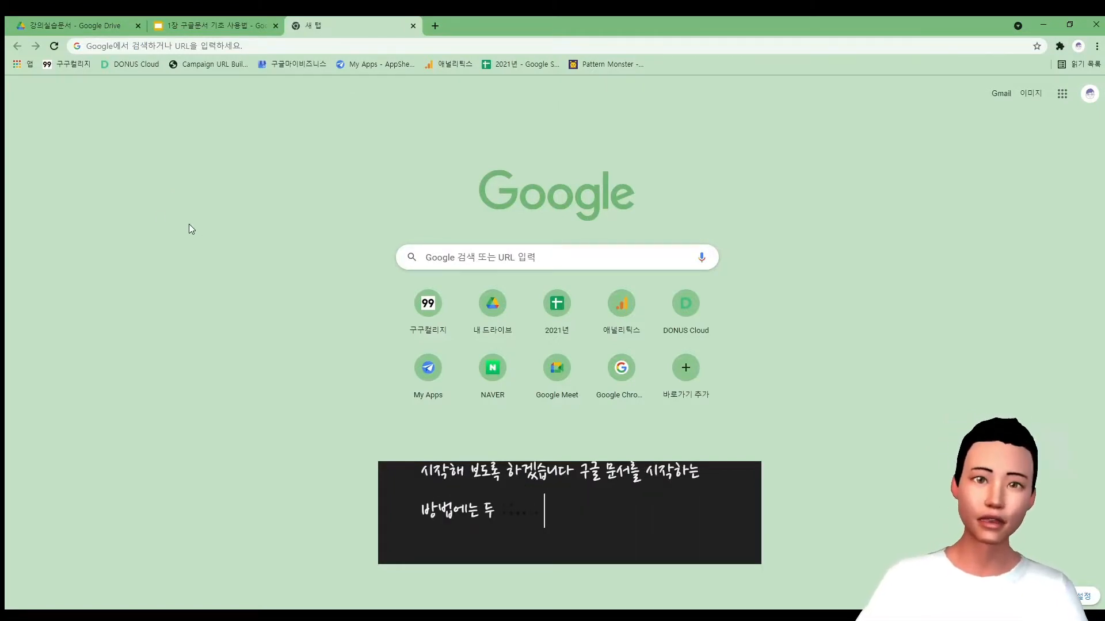
Create a blank document through the address docs.new and close it again.
left_click(253, 46)
type("doc")
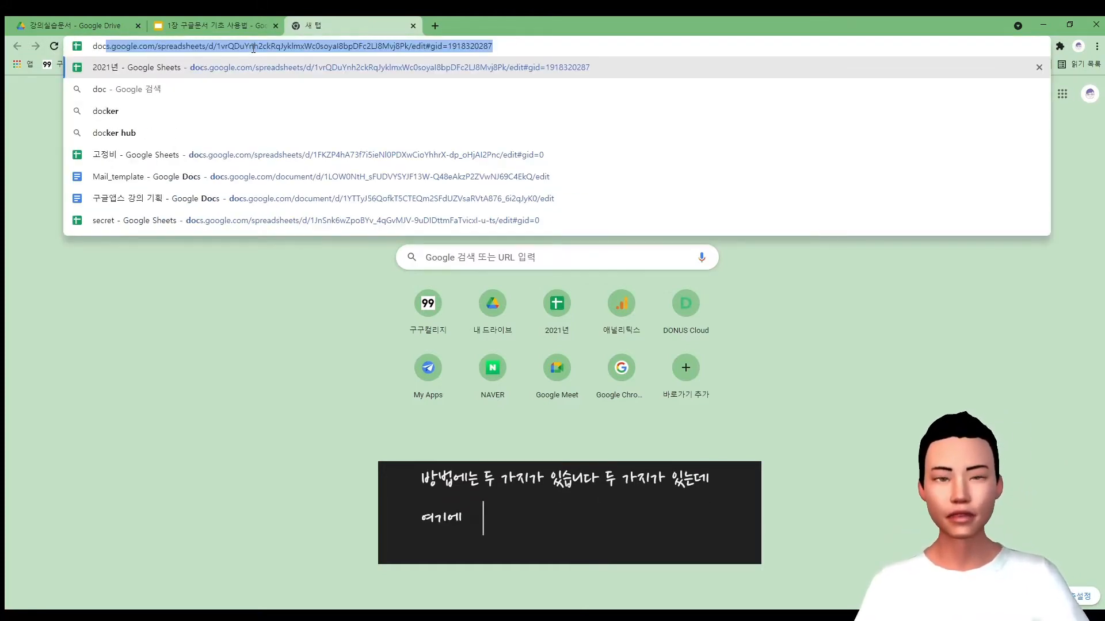
type("s.new")
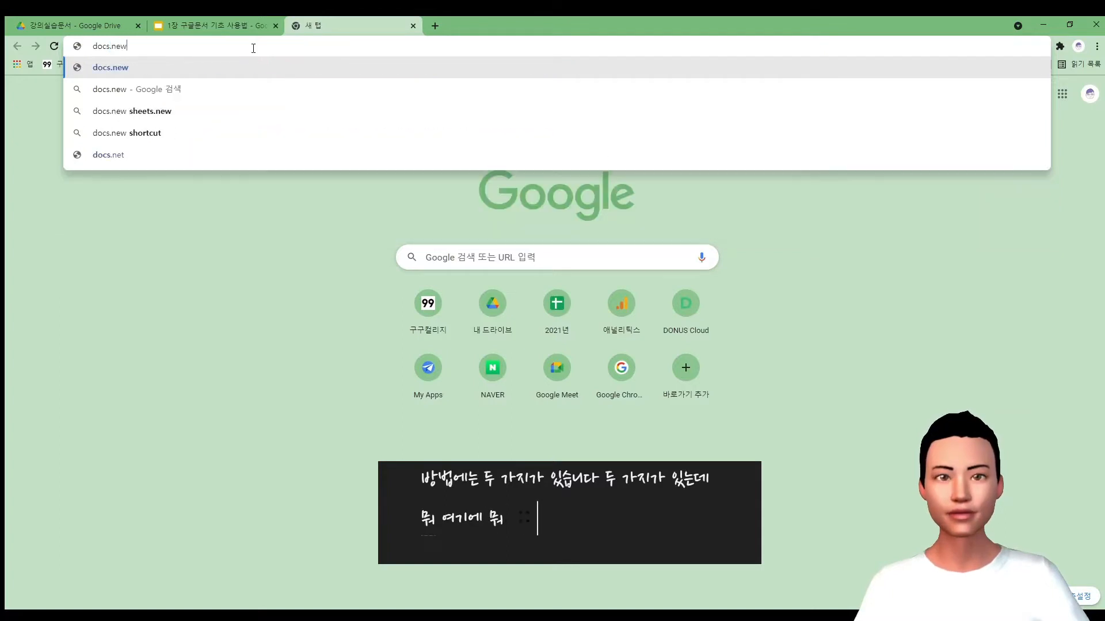
key("Return")
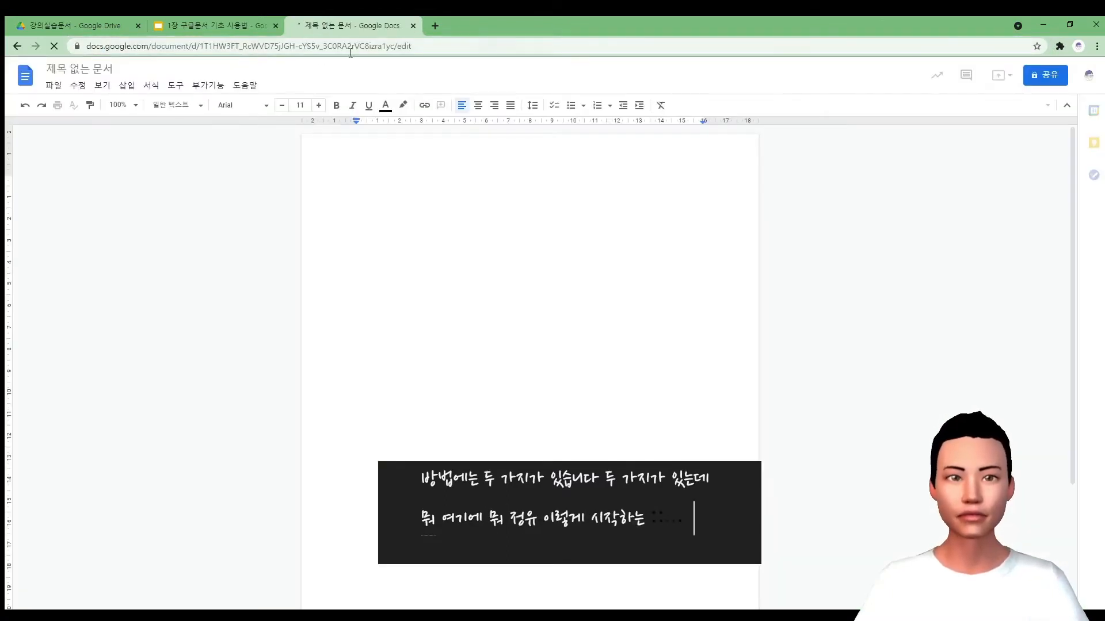
left_click(412, 26)
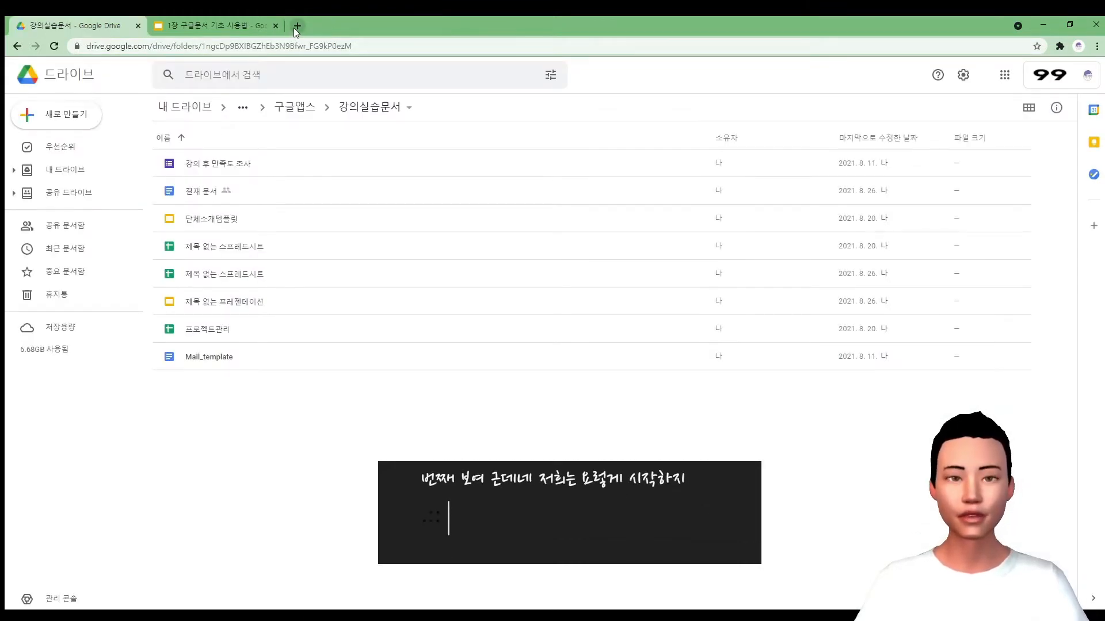
View the list of Google apps from a new browser tab and return to the 강의실습문서 folder in Drive.
left_click(296, 26)
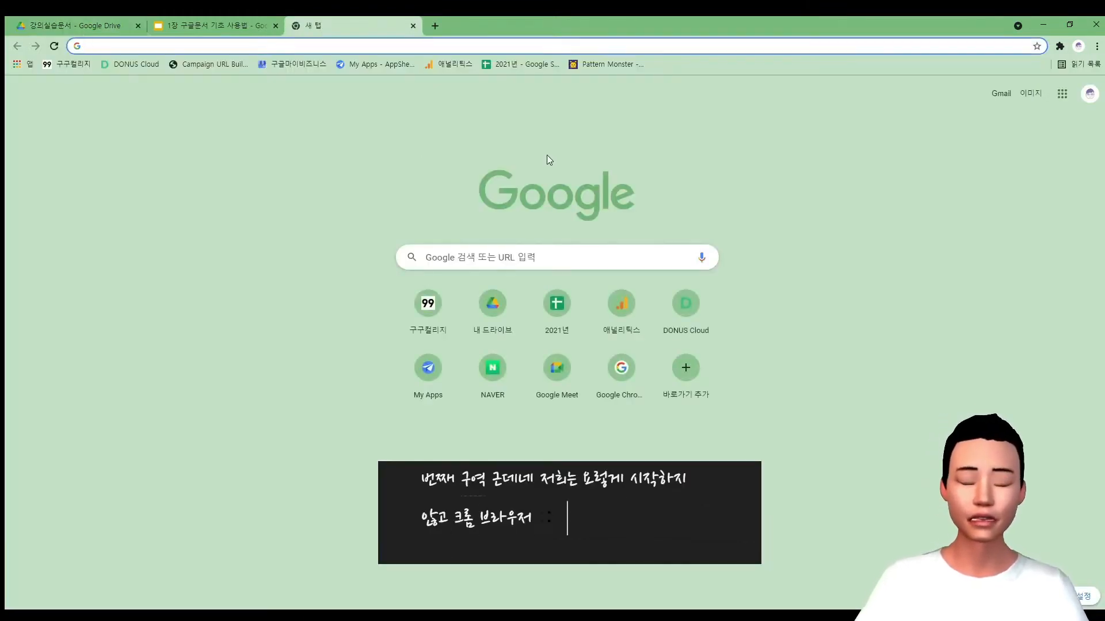
left_click(1061, 103)
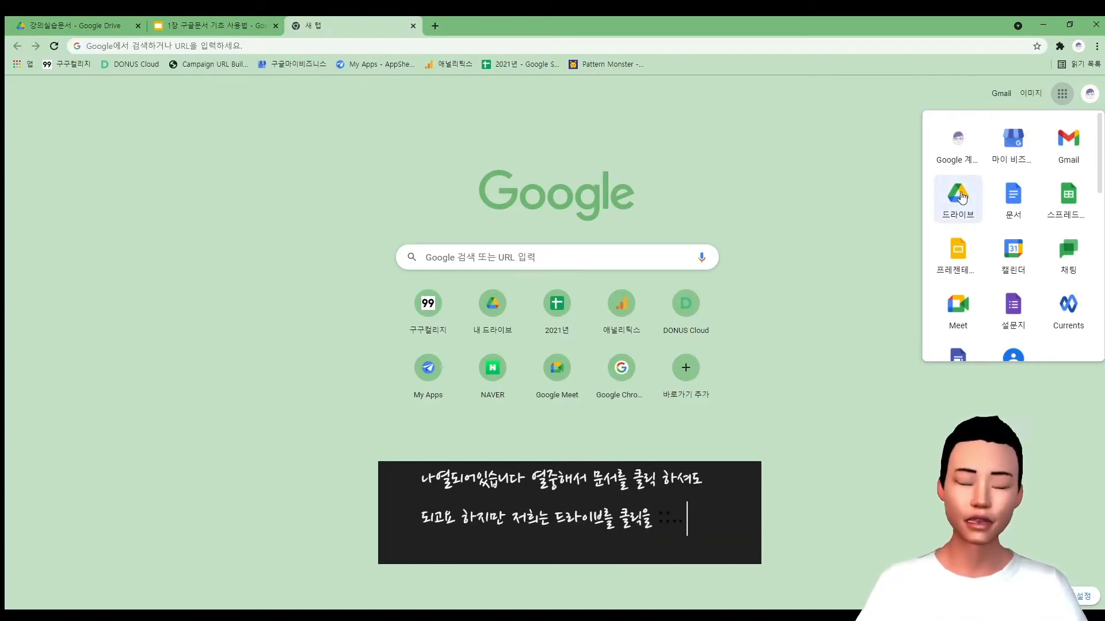
left_click(410, 23)
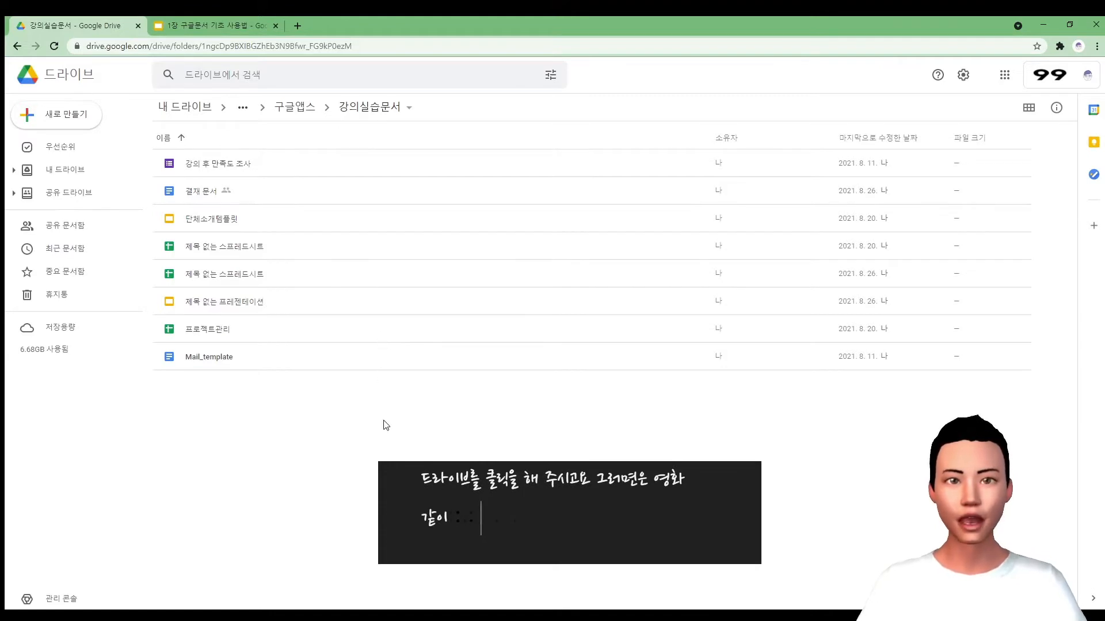
Look at the general (일반) Google Docs templates in the template gallery, and close the gallery.
left_click(78, 119)
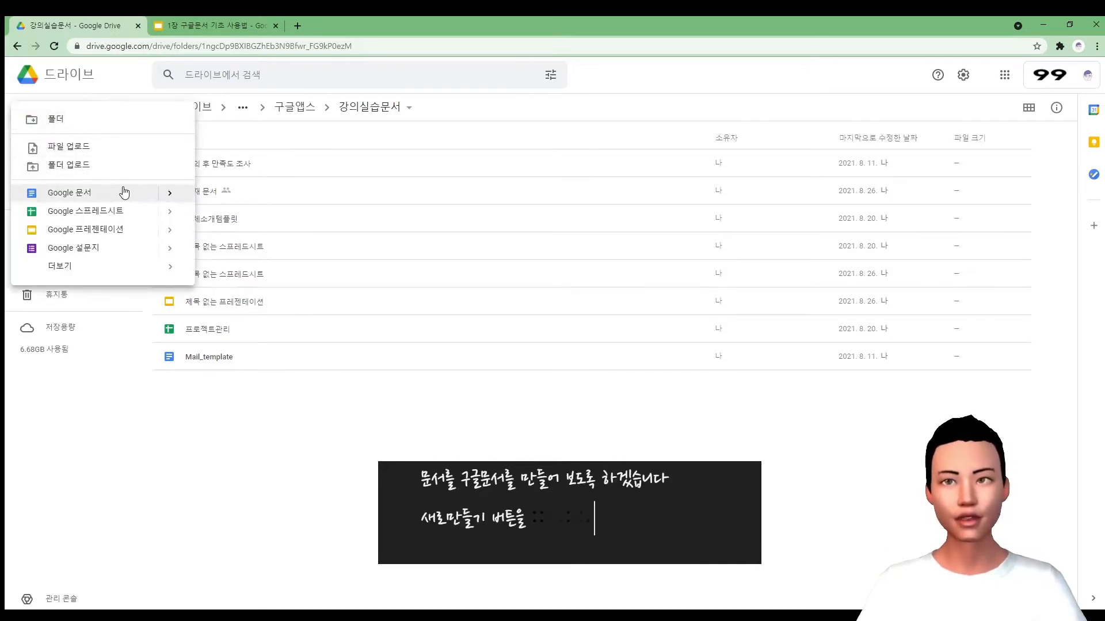
mouse_move(168, 200)
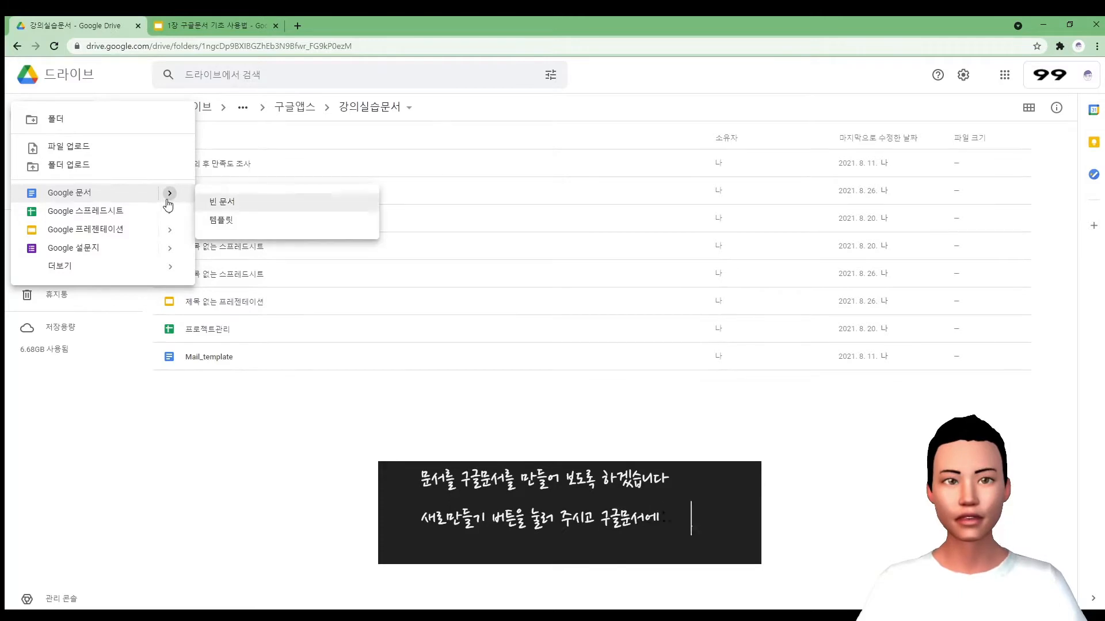
left_click(229, 219)
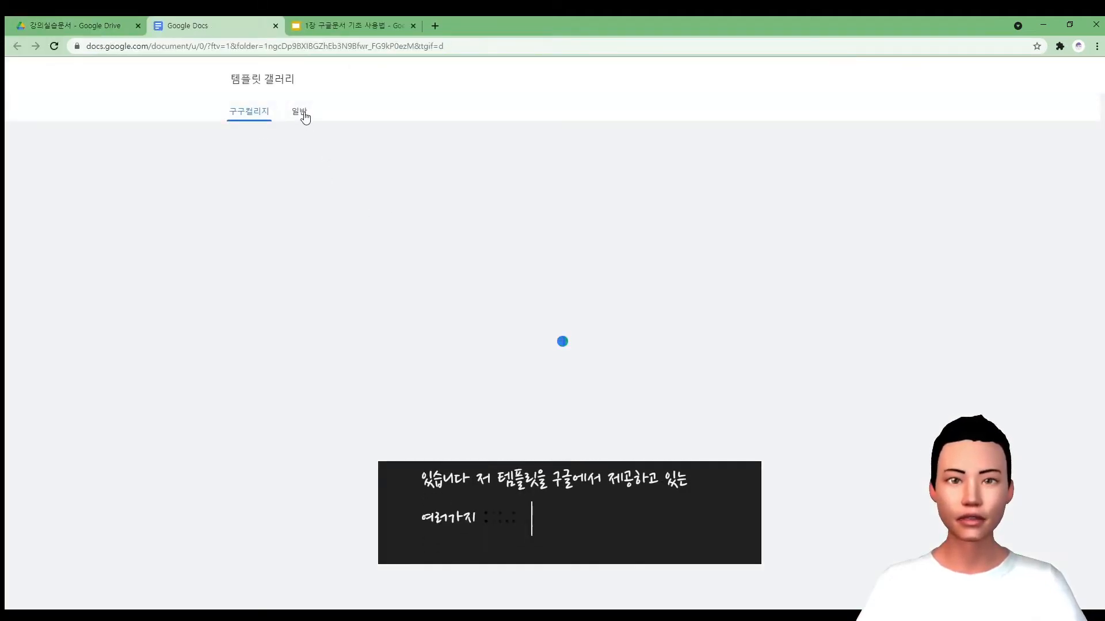
left_click(304, 115)
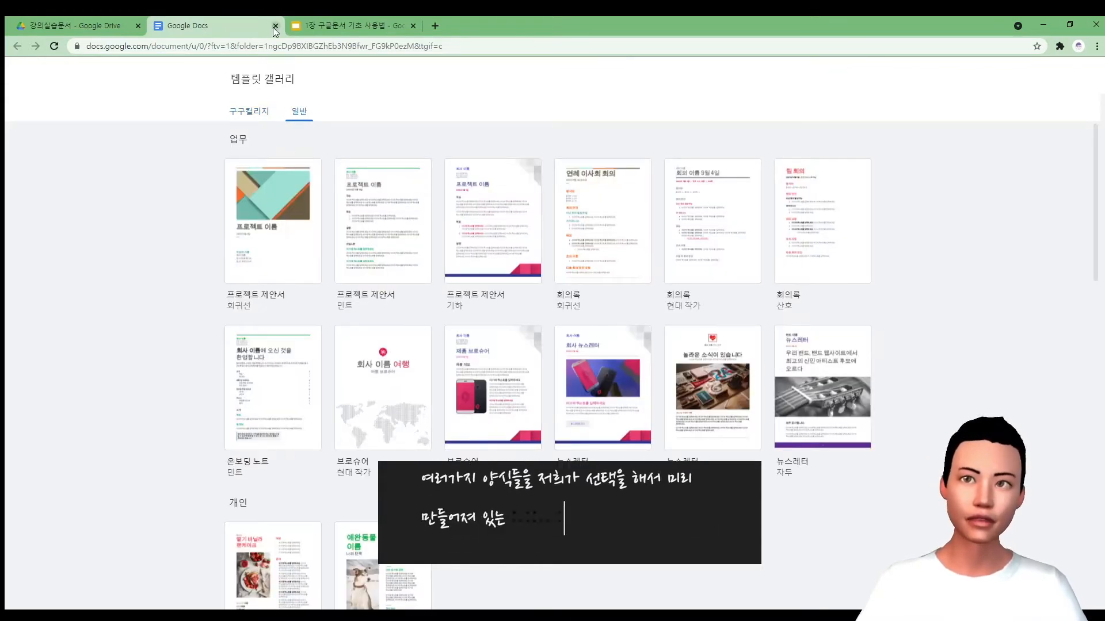
left_click(275, 26)
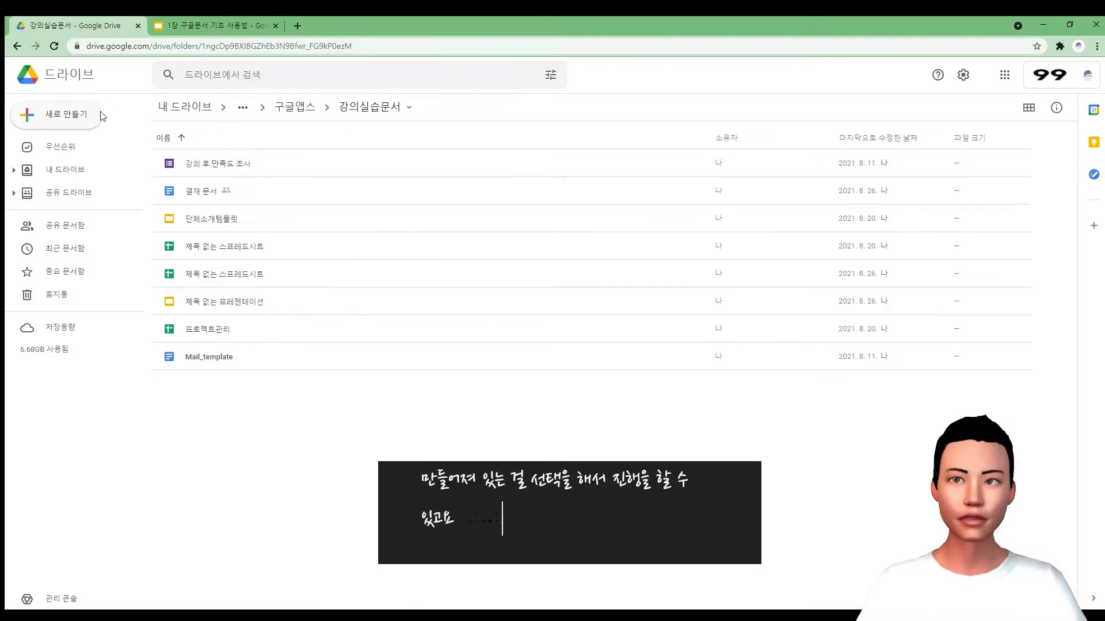
Create a blank Google Docs document in the 강의실습문서 folder and write "구글 문서 기초 사용법" as its first line.
left_click(89, 116)
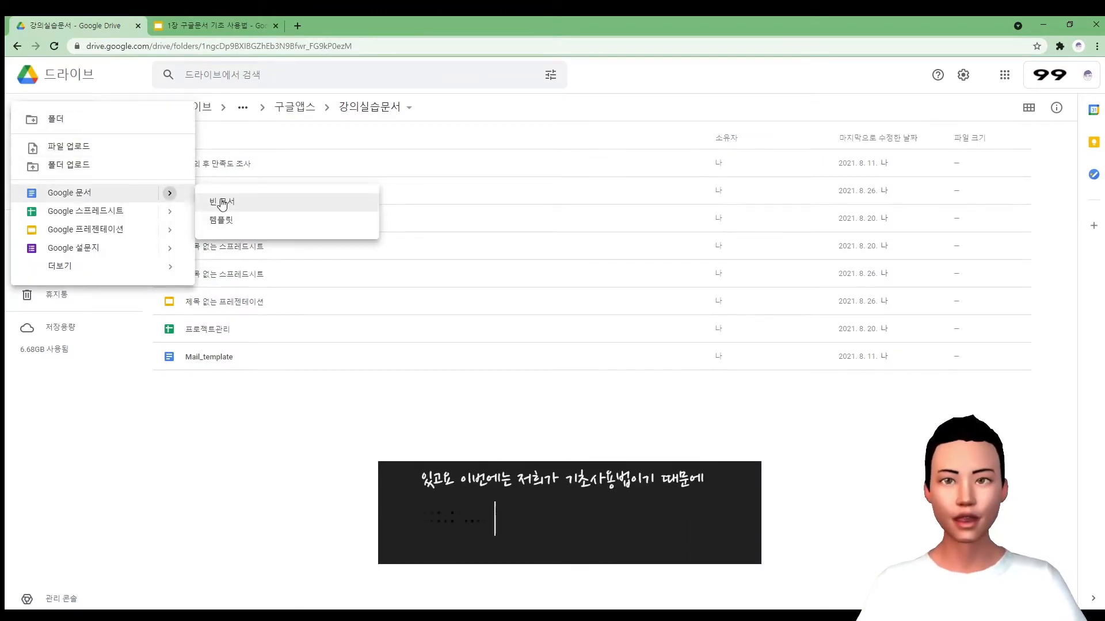
left_click(219, 201)
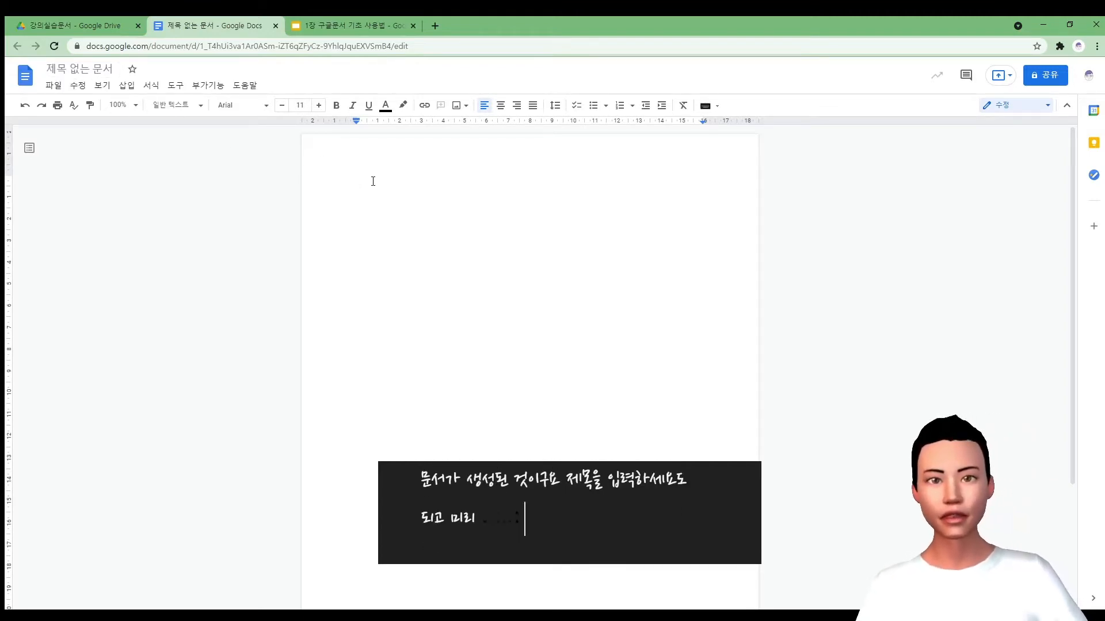
type("rm")
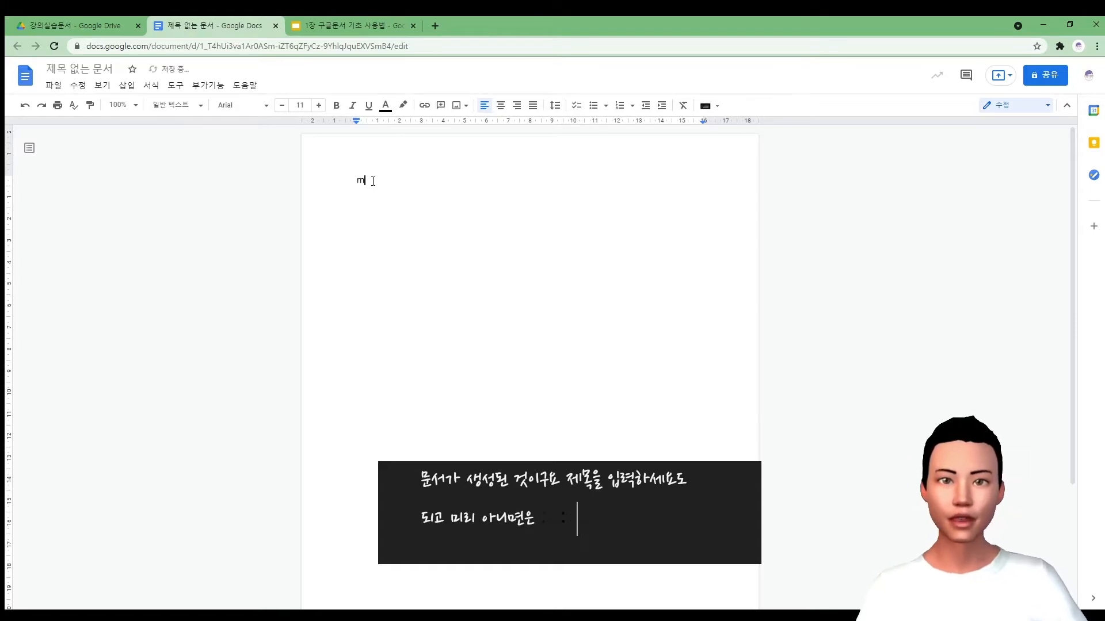
key("BackSpace")
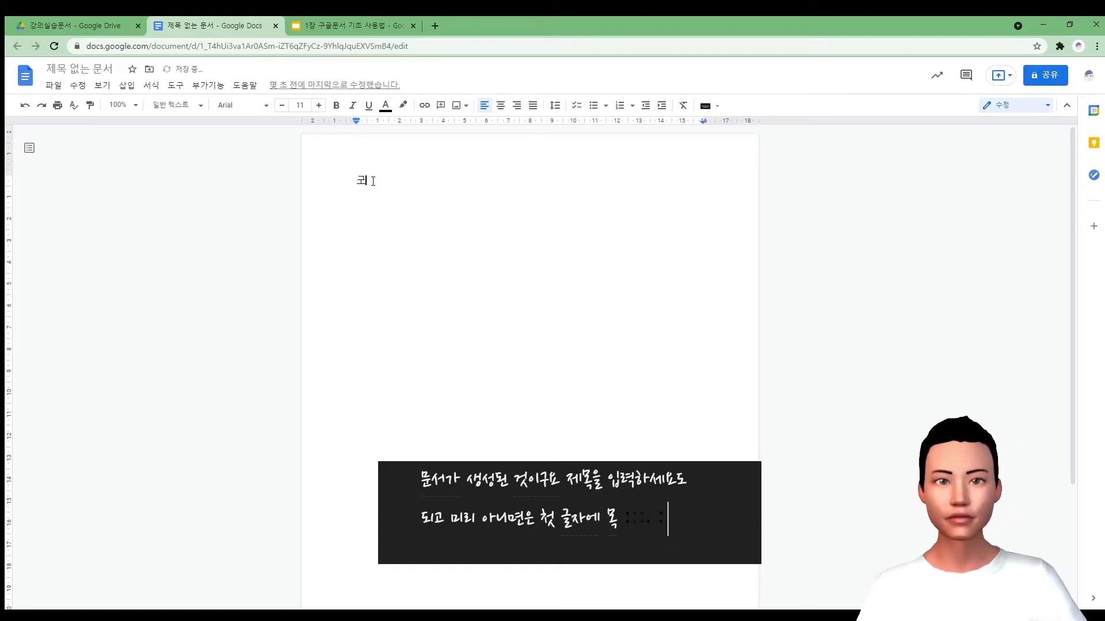
type("문서 기")
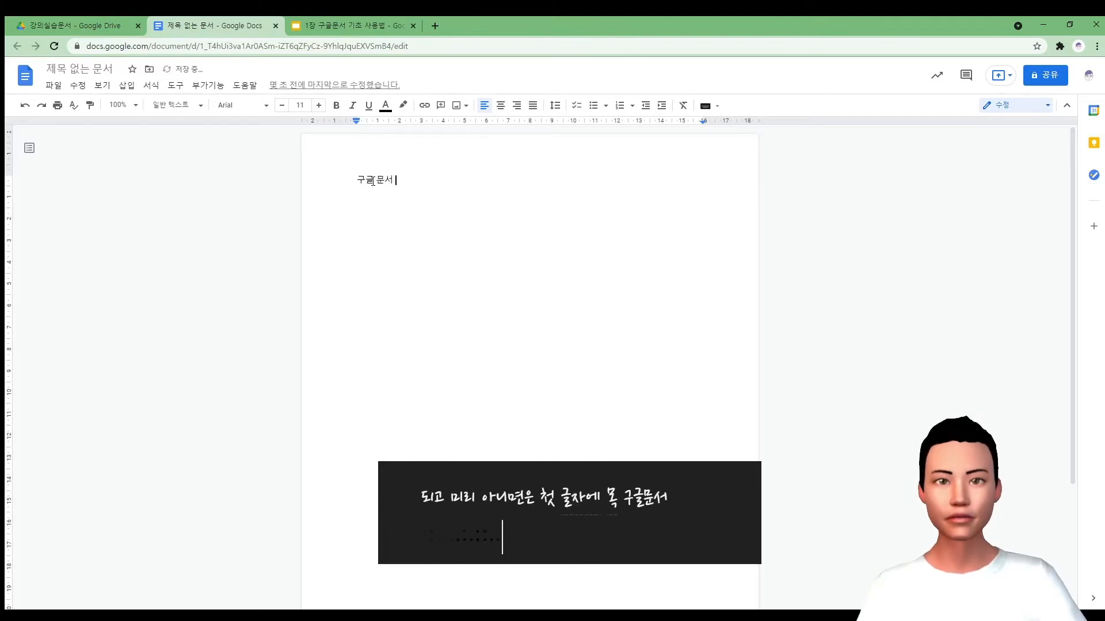
type("초 사요")
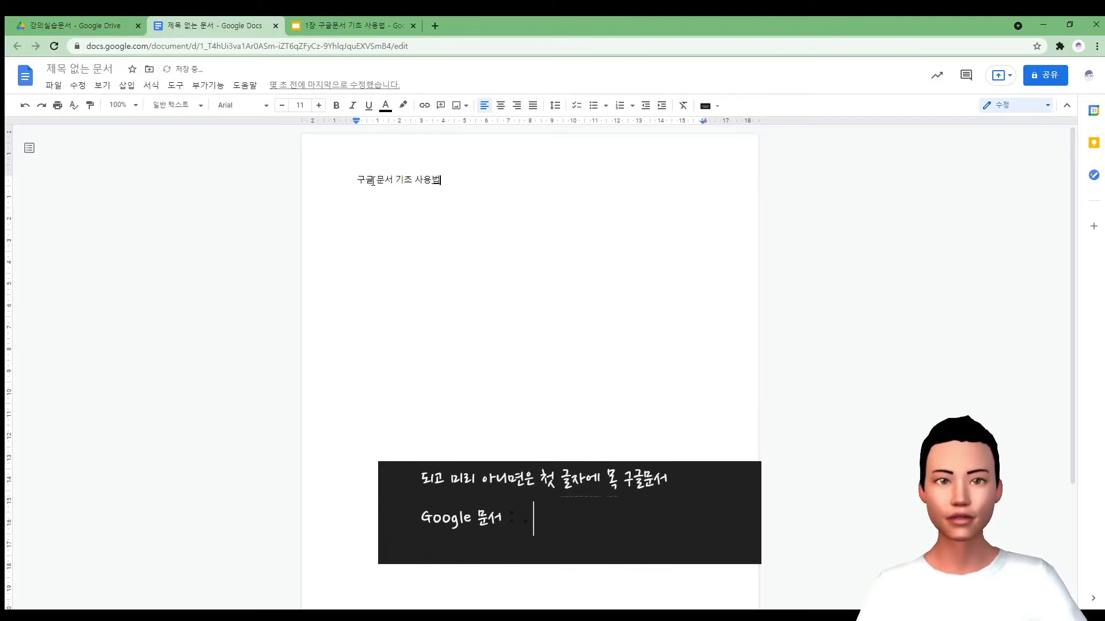
type("ㅇ법")
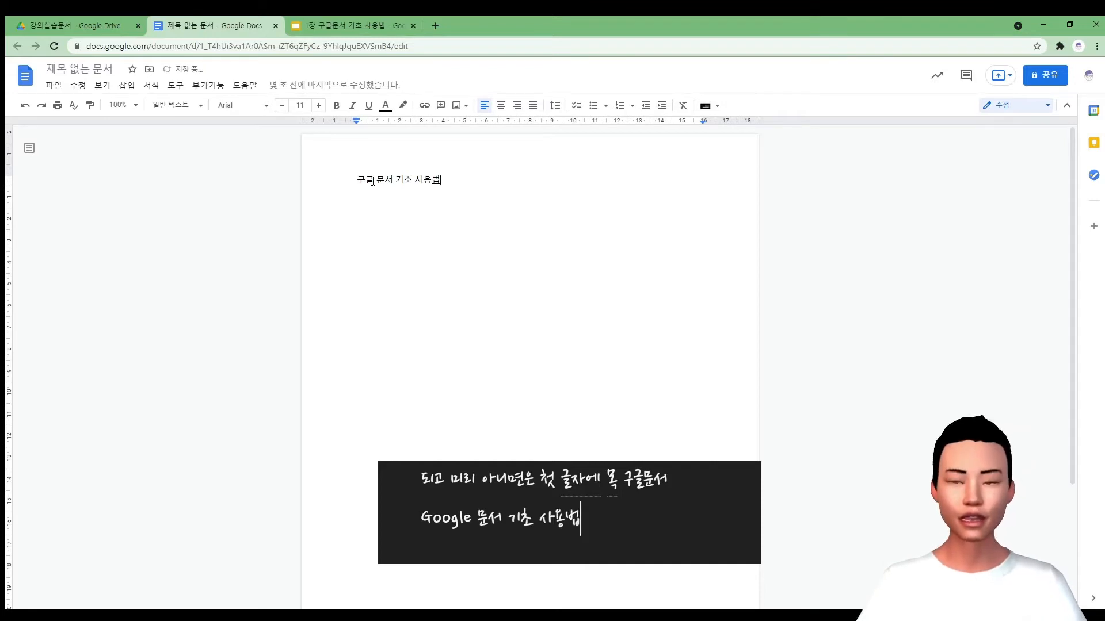
key("Return")
Name the document "구글 문서 기초 사용법" after its first line and return to the document body.
left_click(81, 78)
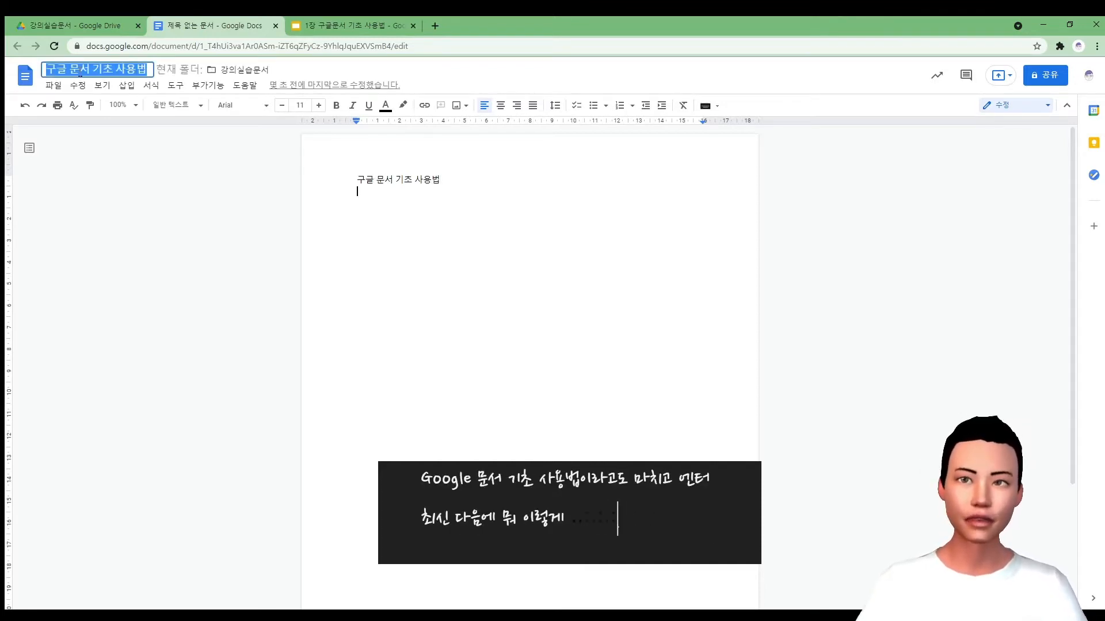
left_click(226, 192)
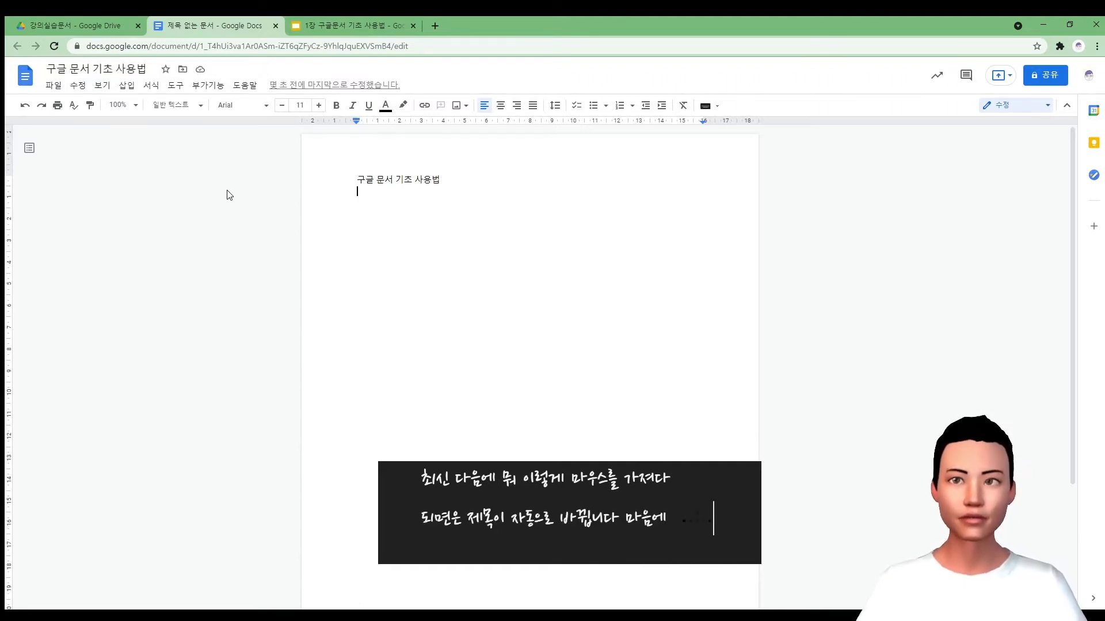
left_click(101, 66)
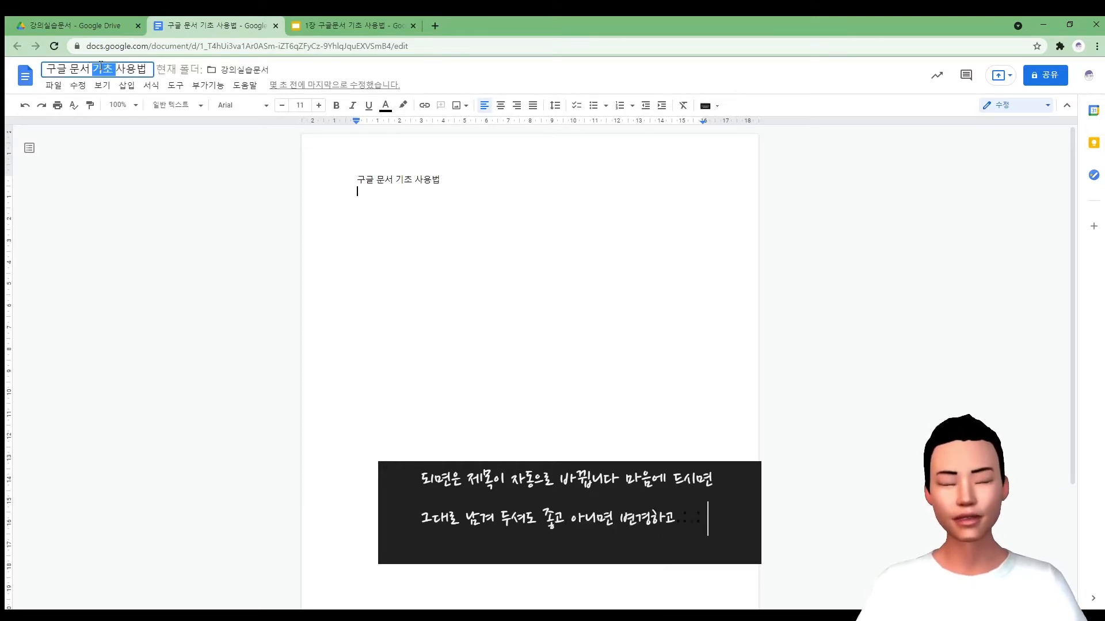
left_click(277, 211)
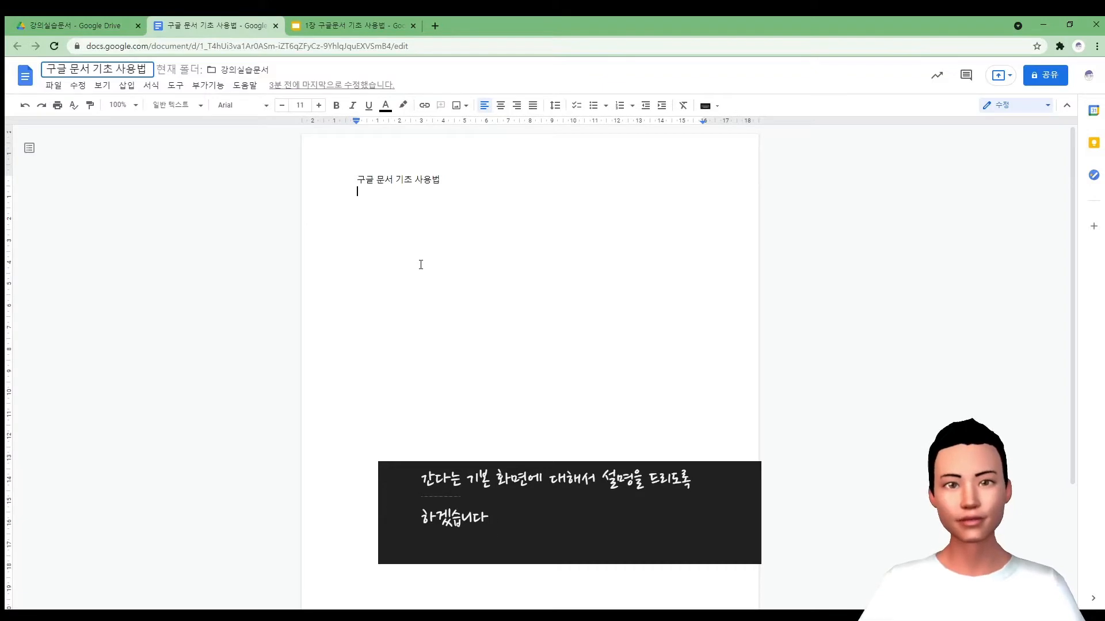
left_click(420, 265)
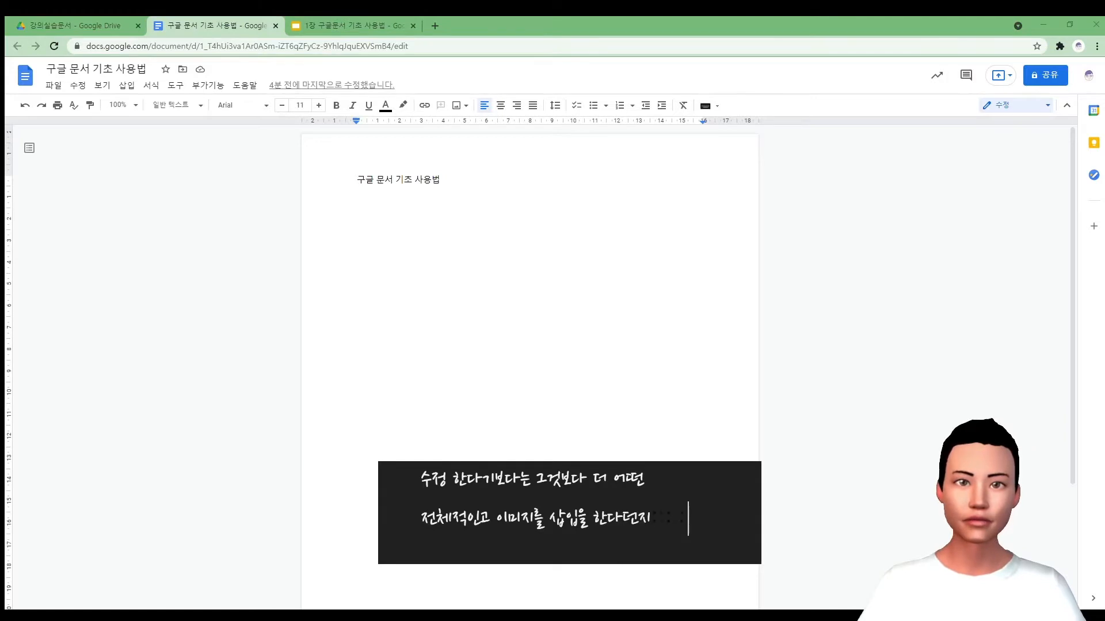
Review the commands available for files, viewing, inserting, formatting and editing without applying any.
left_click(61, 86)
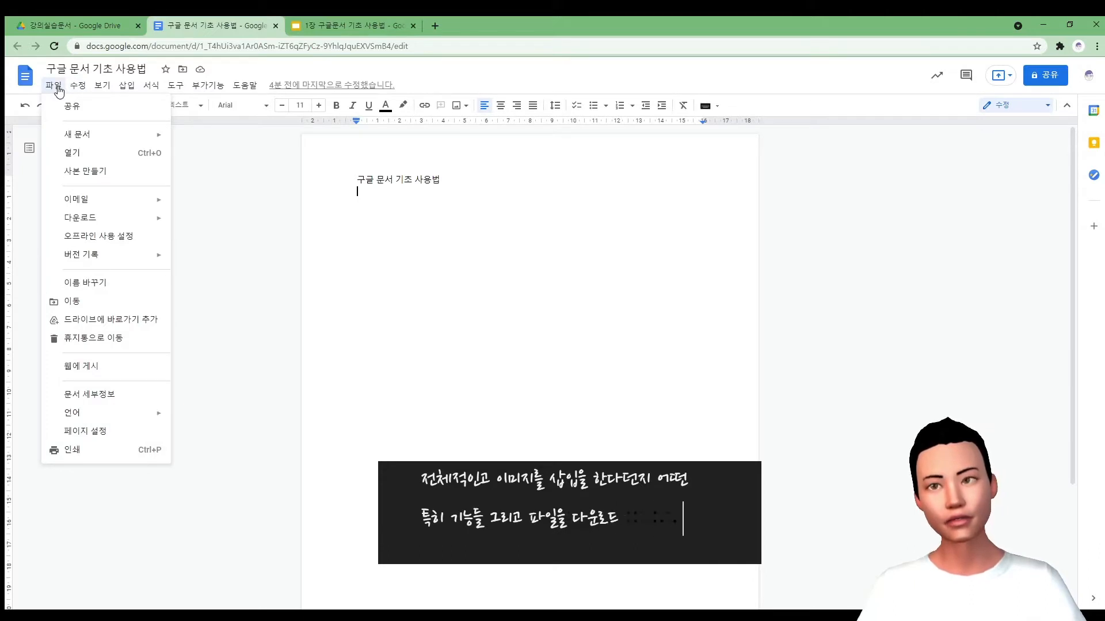
mouse_move(102, 85)
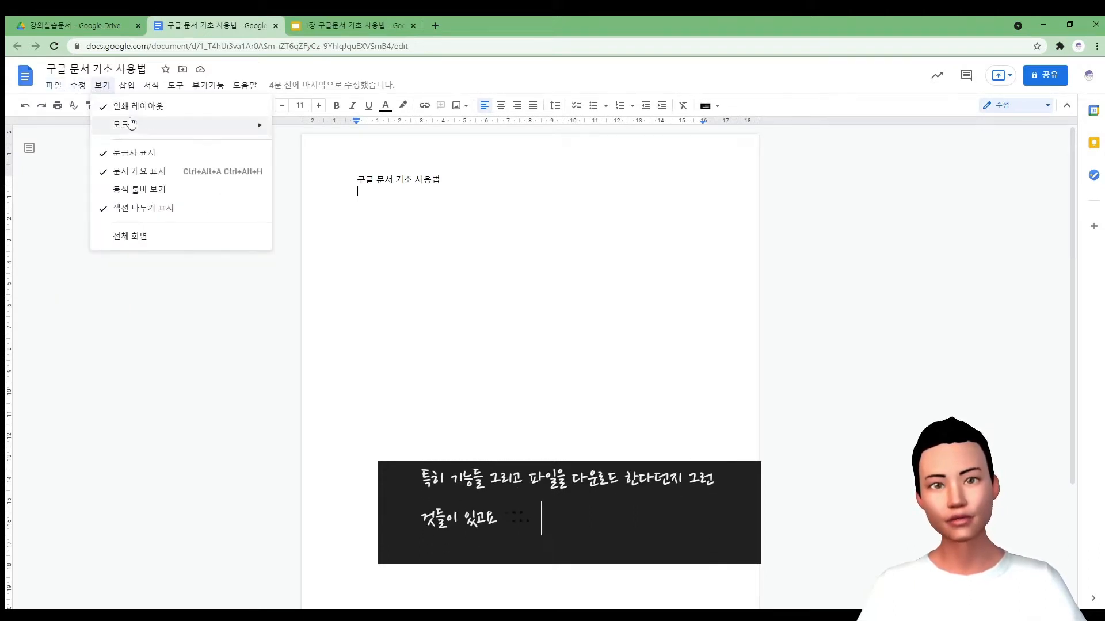
mouse_move(131, 124)
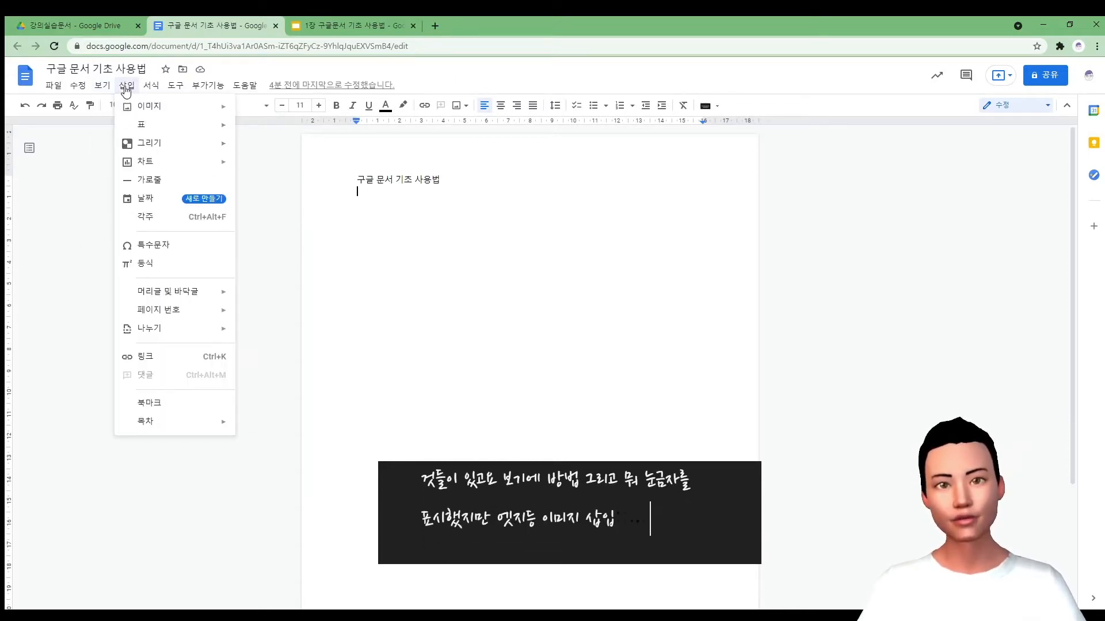
mouse_move(186, 131)
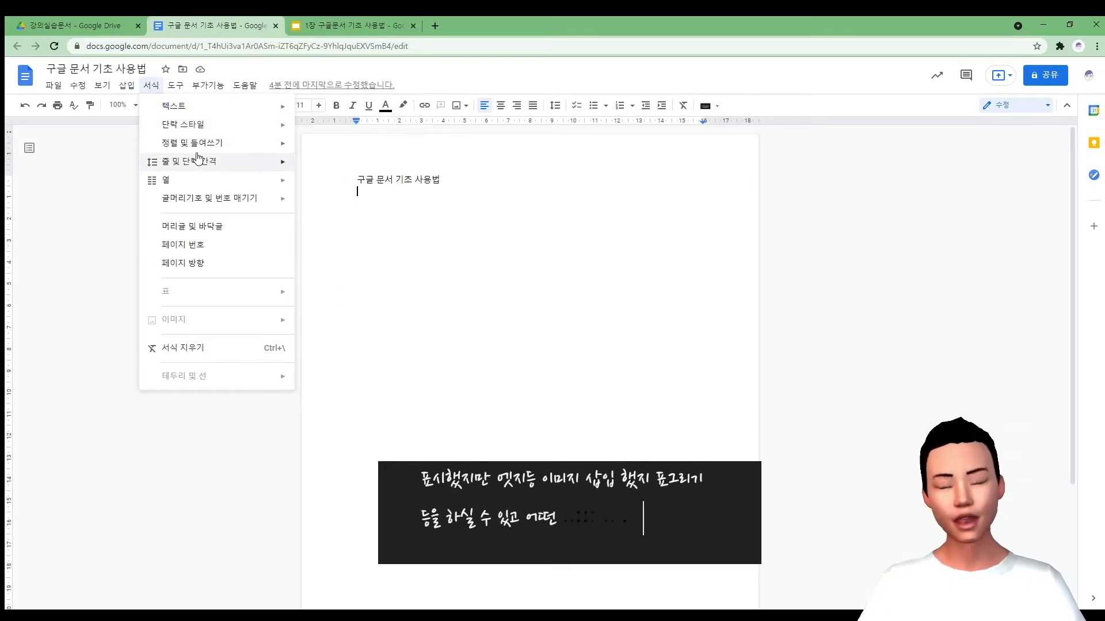
mouse_move(191, 105)
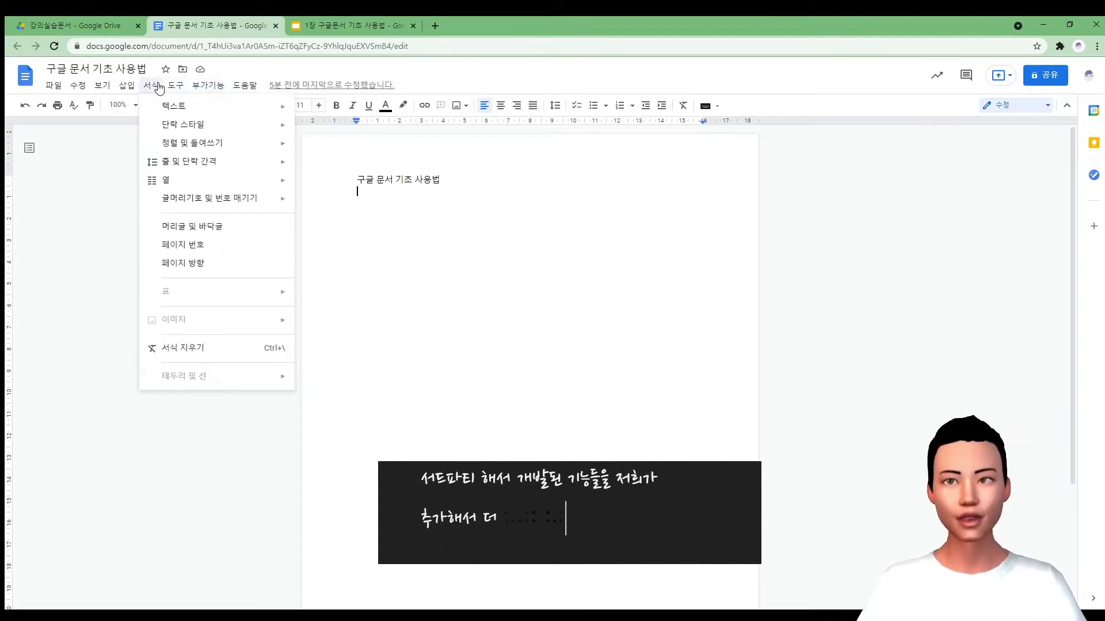
mouse_move(59, 92)
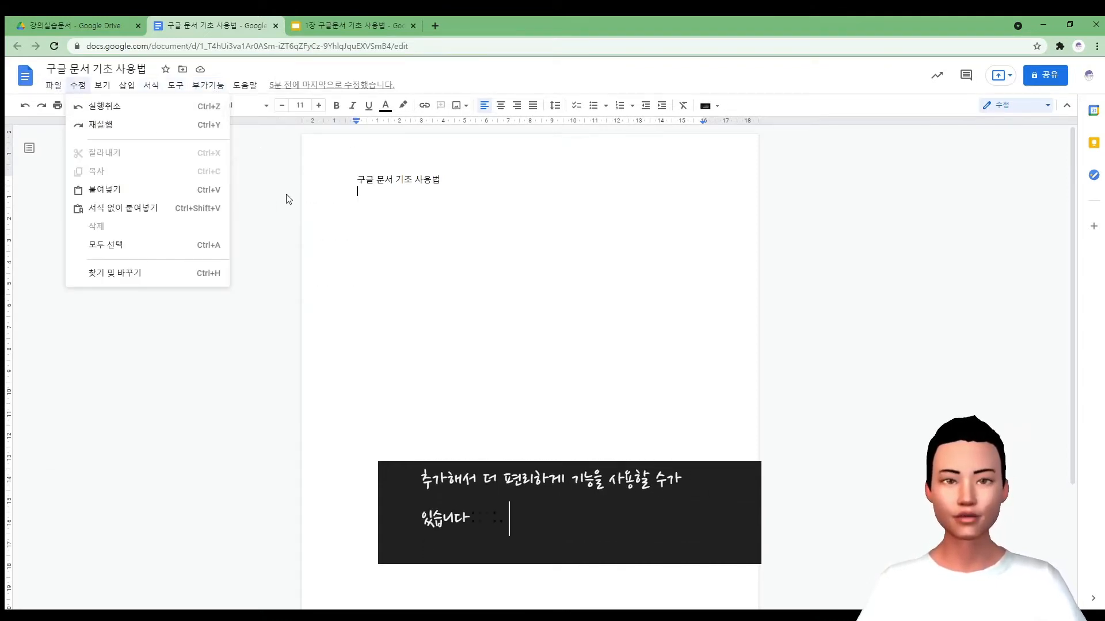
left_click(246, 322)
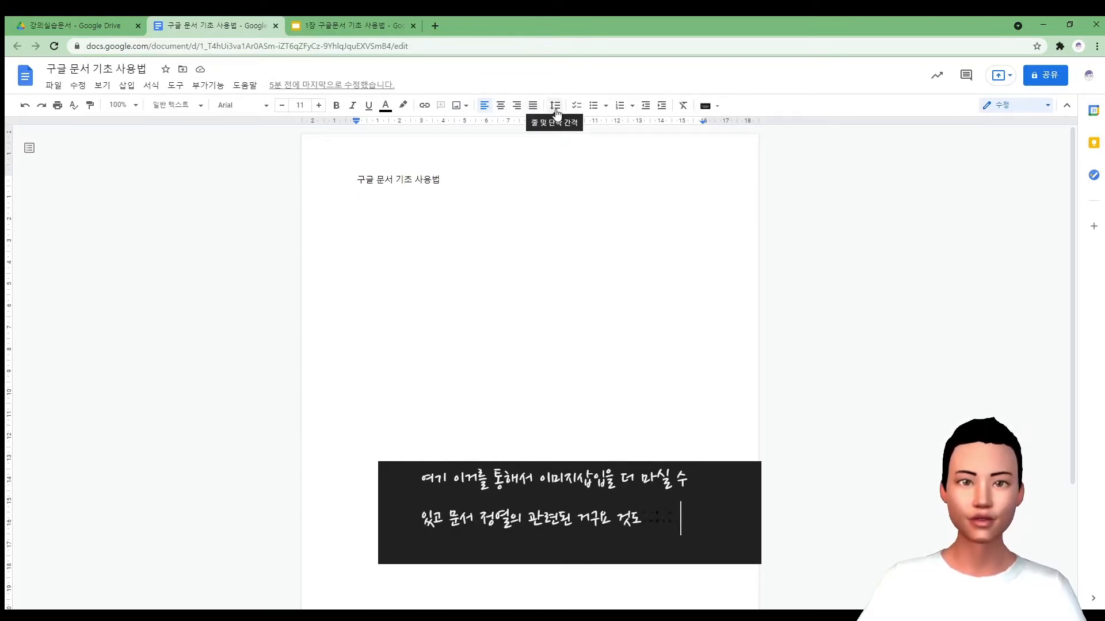
Check the line and paragraph spacing options, and show and hide the document outline.
left_click(556, 107)
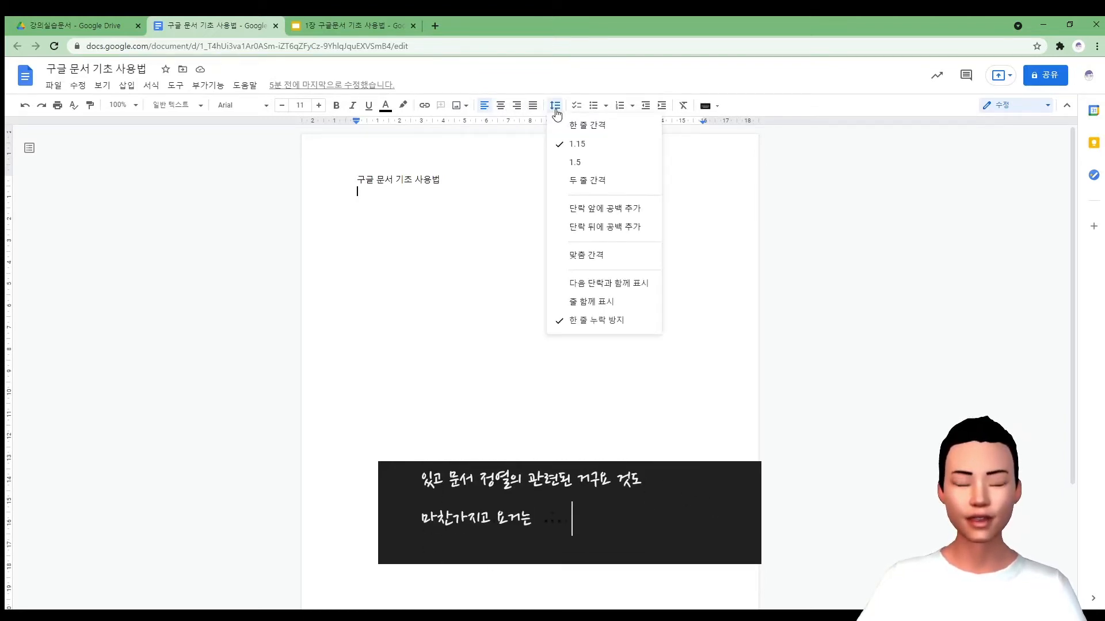
left_click(556, 109)
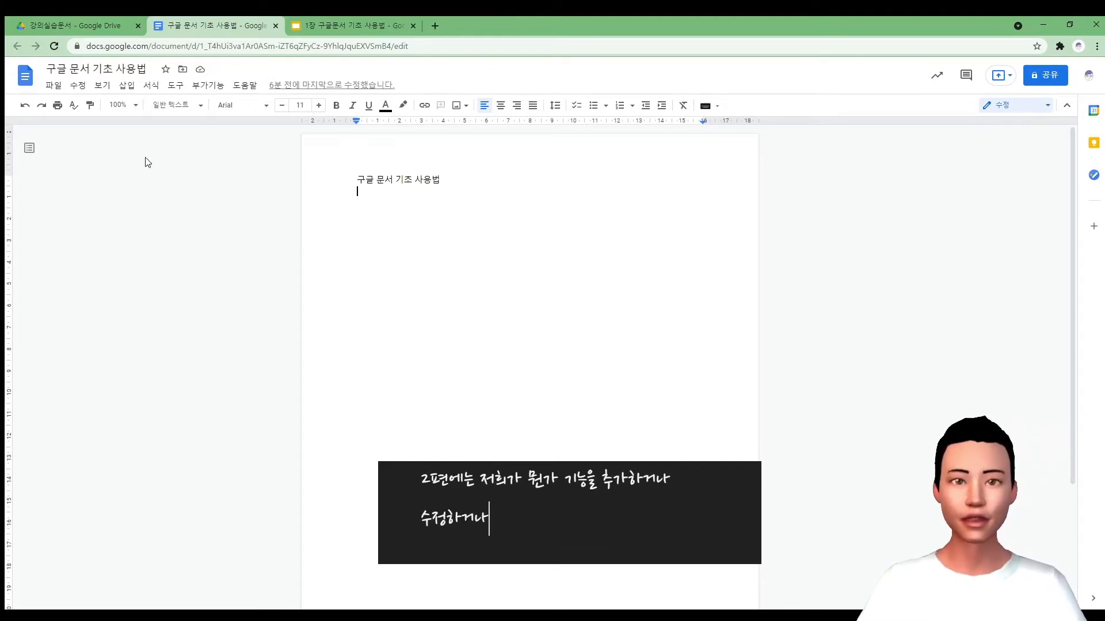
left_click(29, 150)
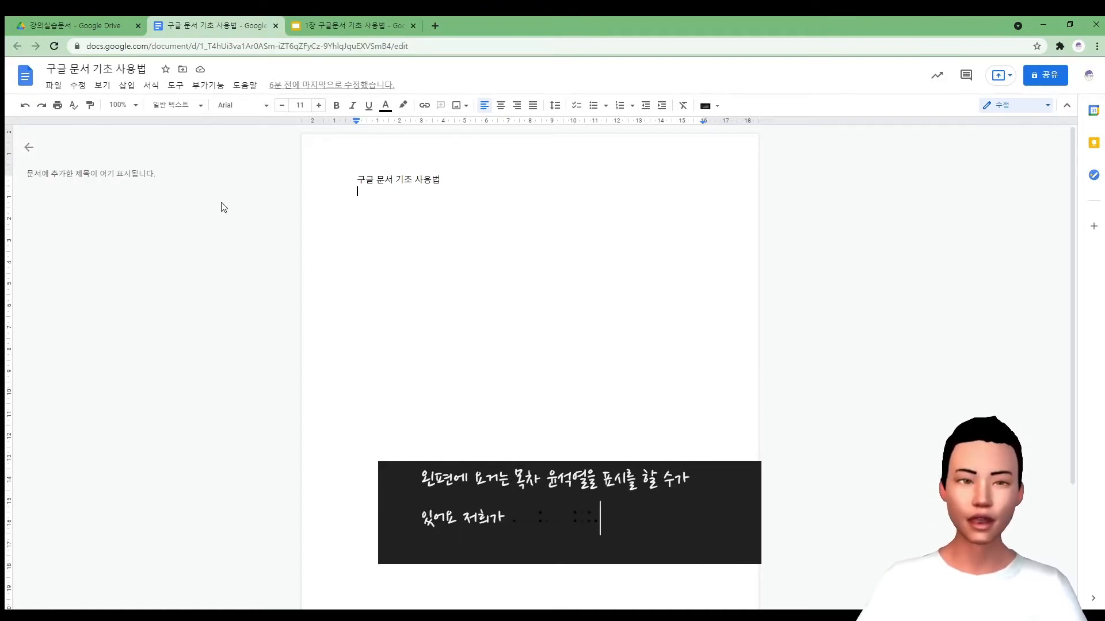
left_click(26, 154)
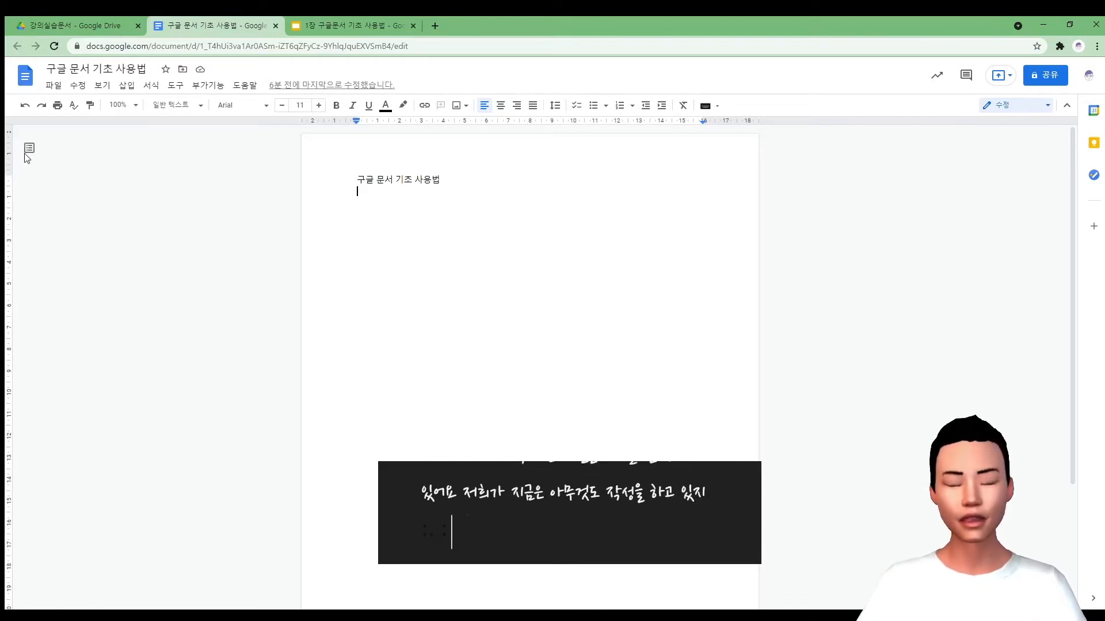
Check the available document modes and preview the document in 보기 (viewing) mode.
left_click(30, 151)
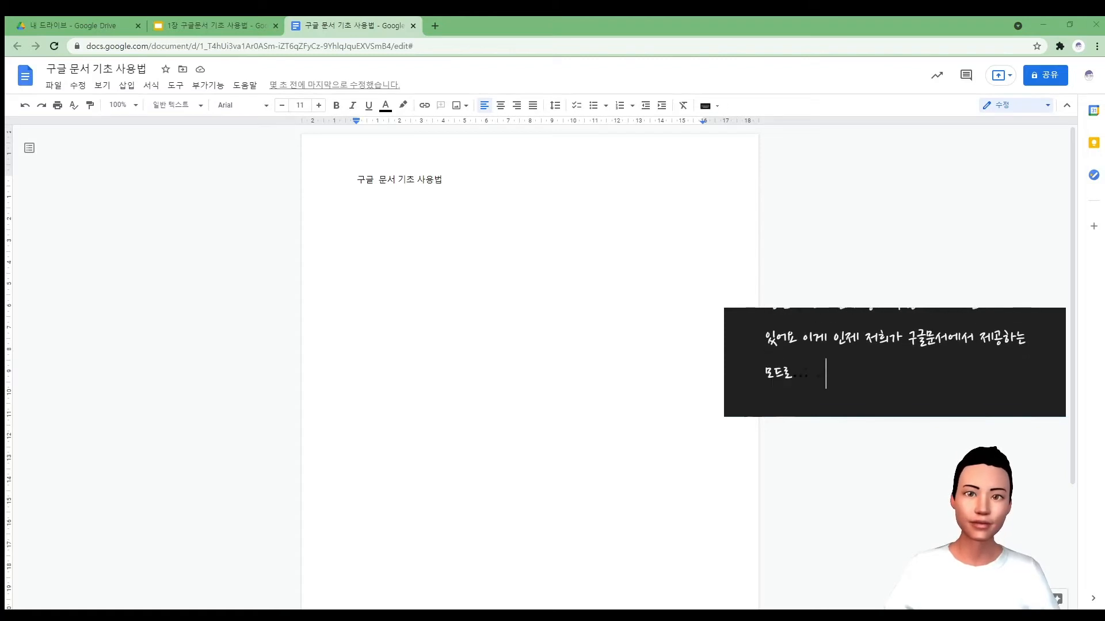
left_click(1013, 109)
left_click(1014, 109)
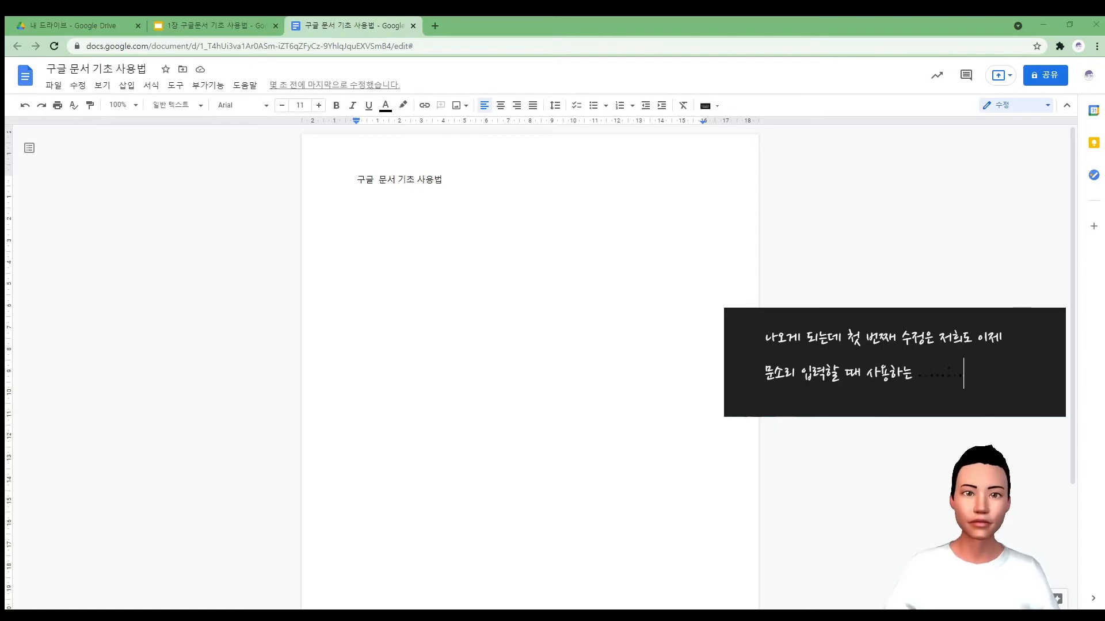
left_click(948, 122)
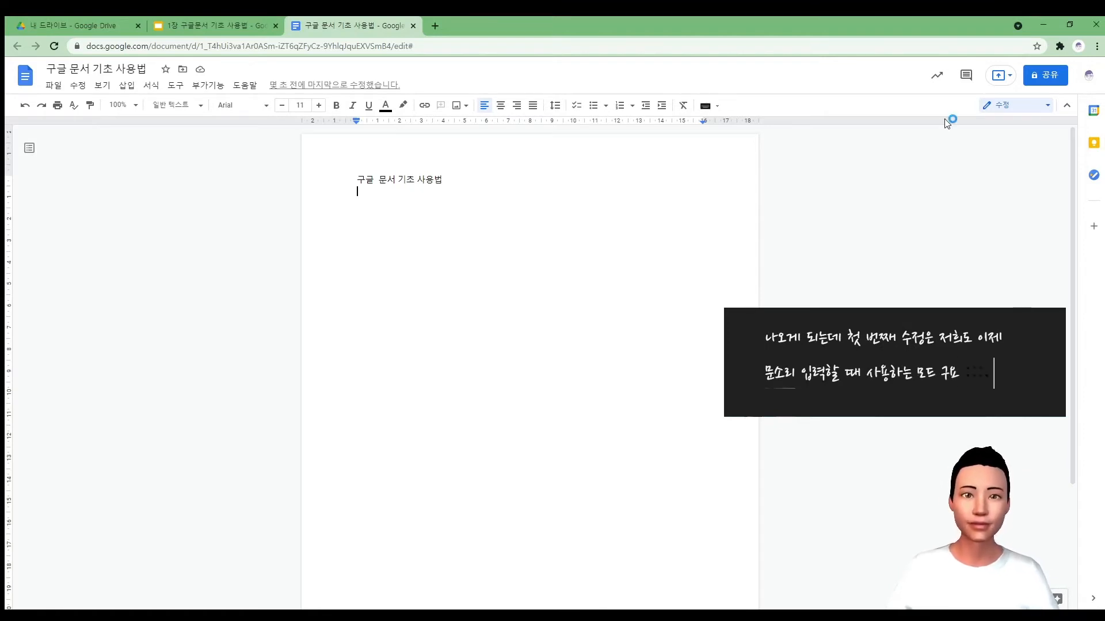
left_click(1001, 110)
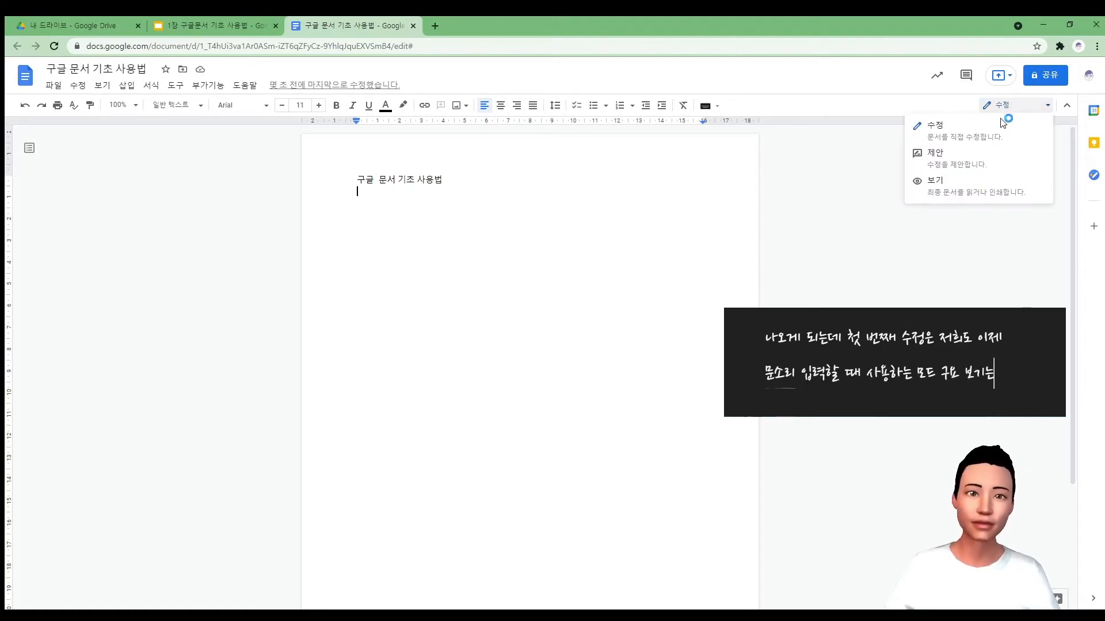
left_click(990, 188)
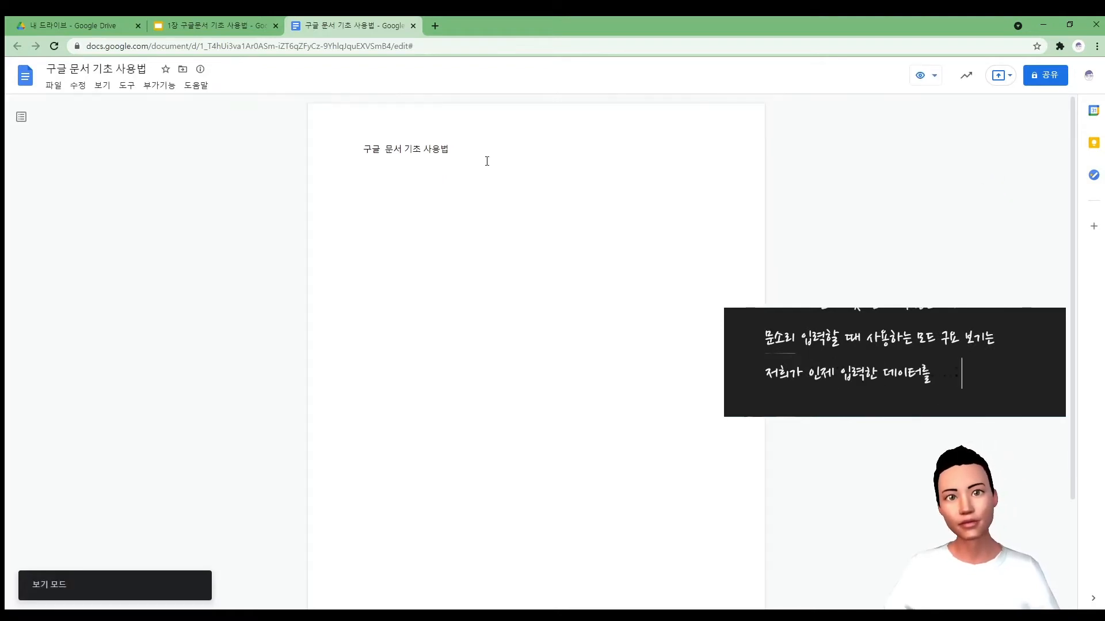
Switch the document to 제안 (suggesting) mode and suggest red text for the line "구글 문서 기초 사용법".
left_click(932, 75)
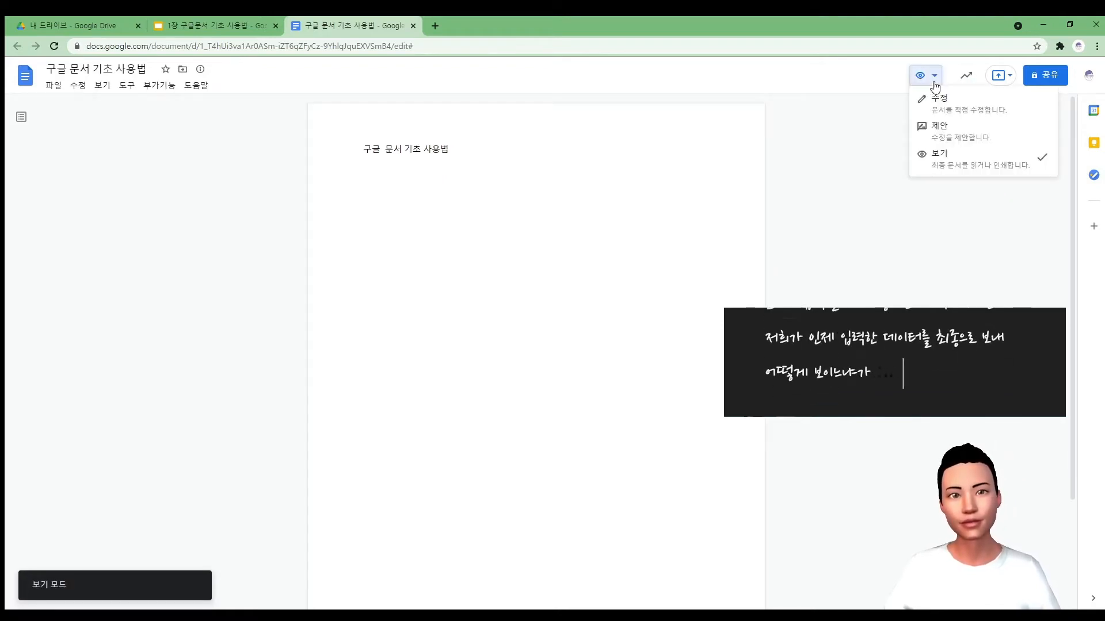
left_click(941, 132)
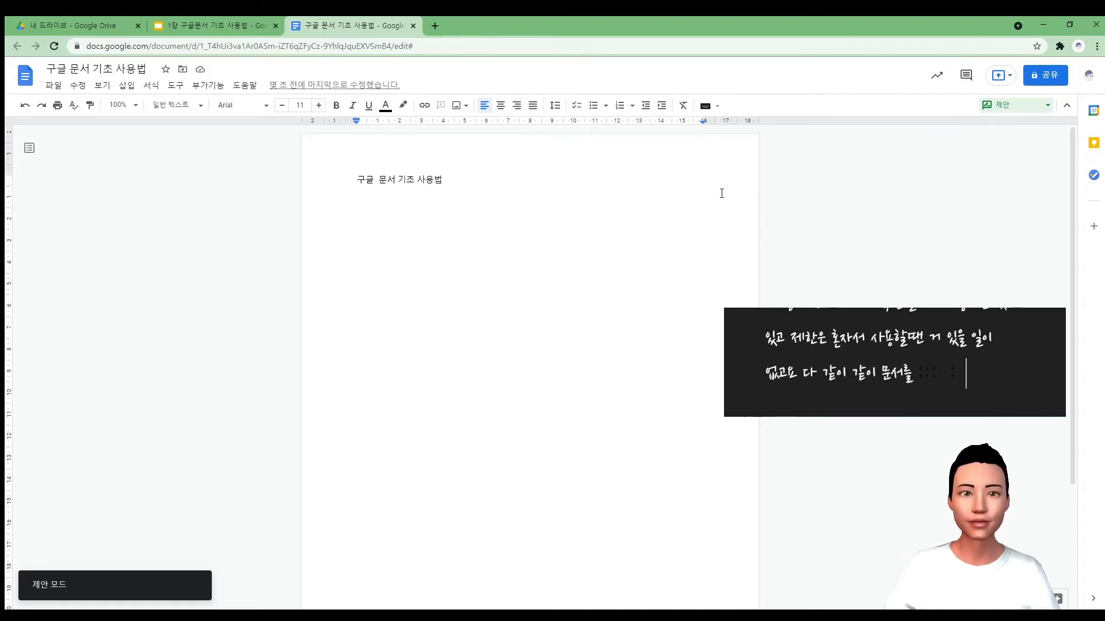
triple_click(415, 182)
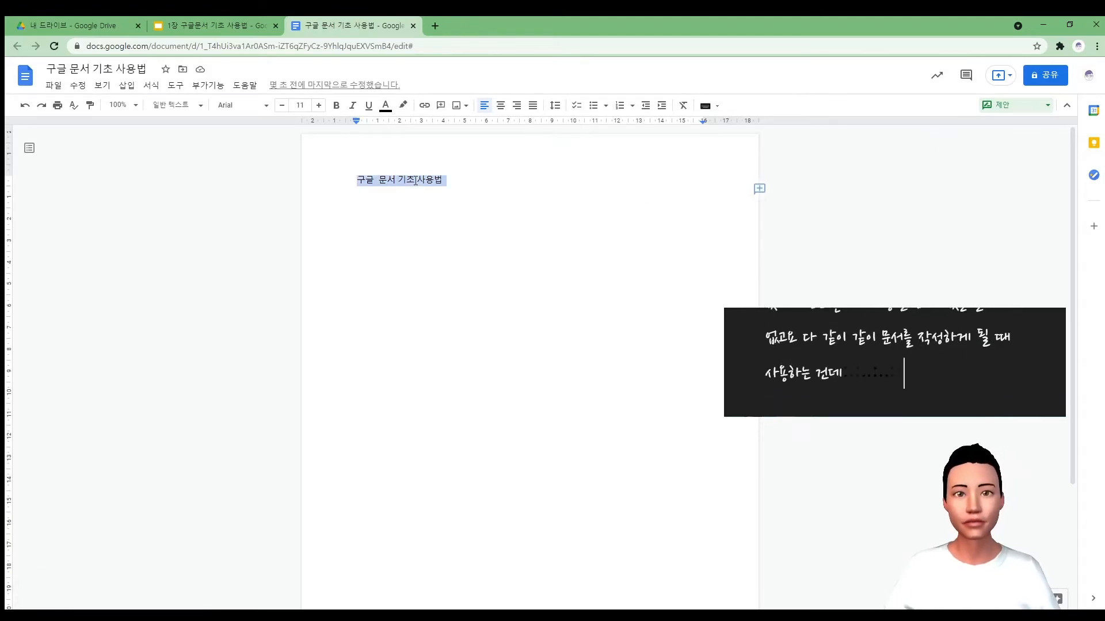
left_click(386, 106)
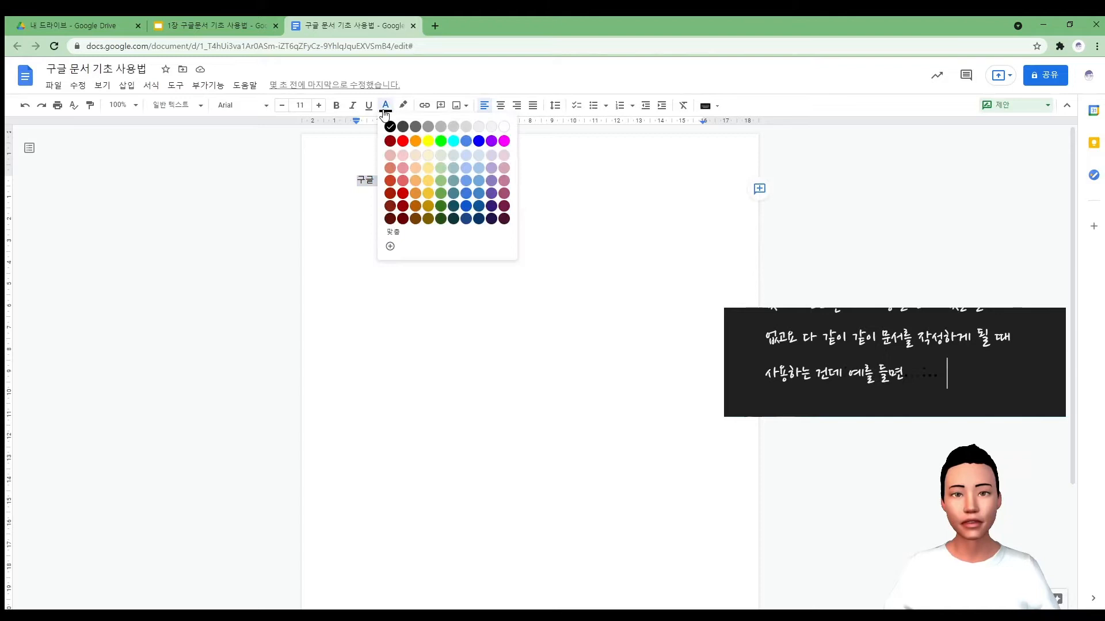
left_click(403, 140)
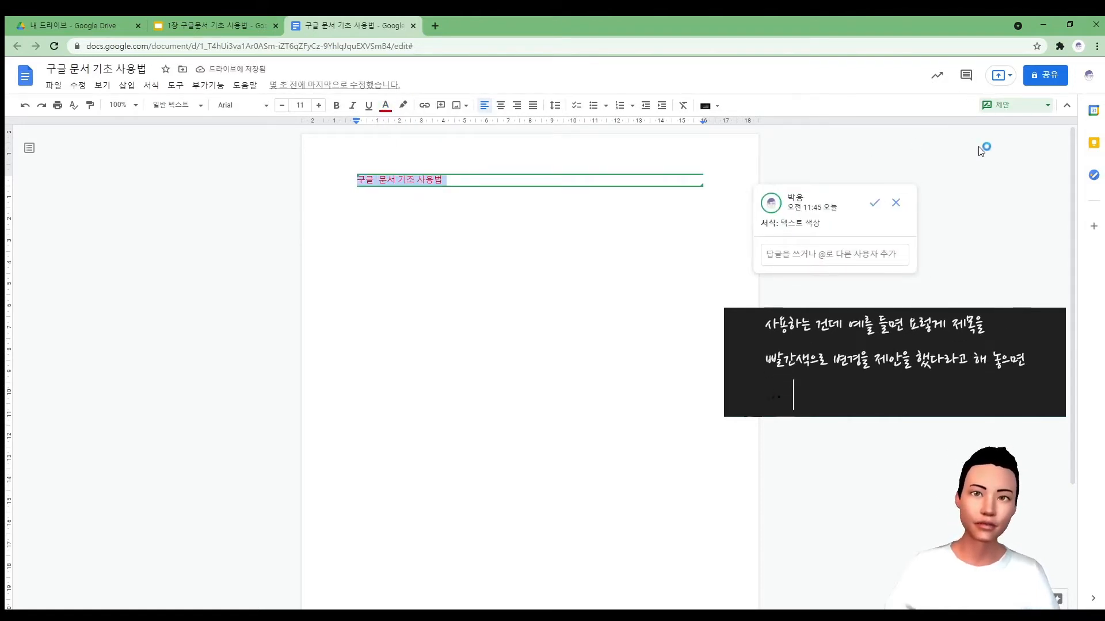
Return the document to 수정 (editing) mode and accept the suggested text colour change on the first line.
left_click(1030, 108)
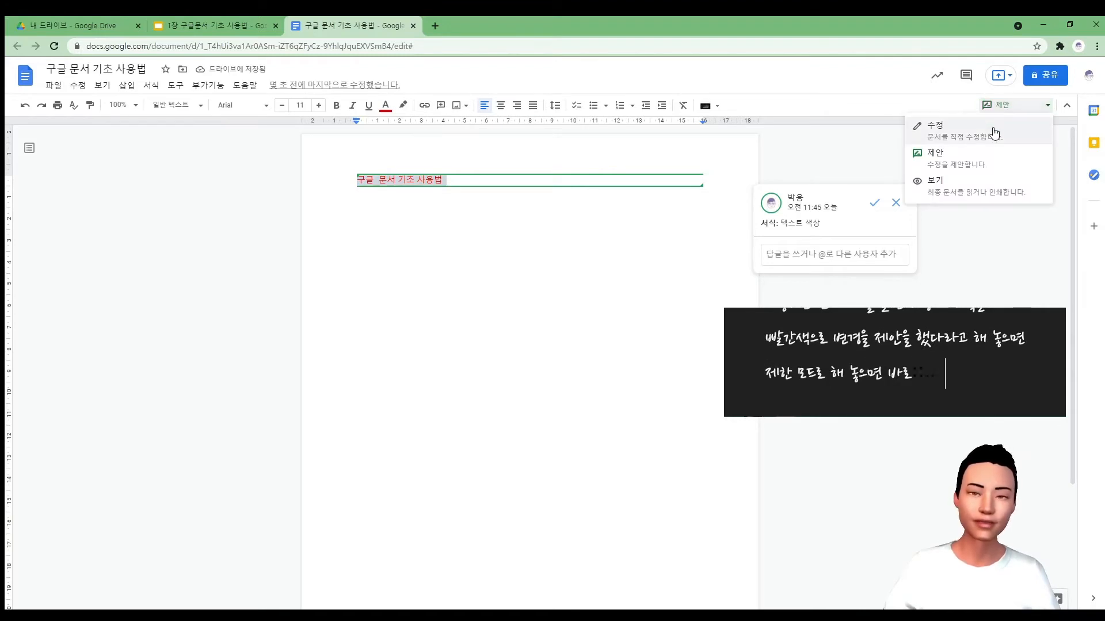
left_click(994, 133)
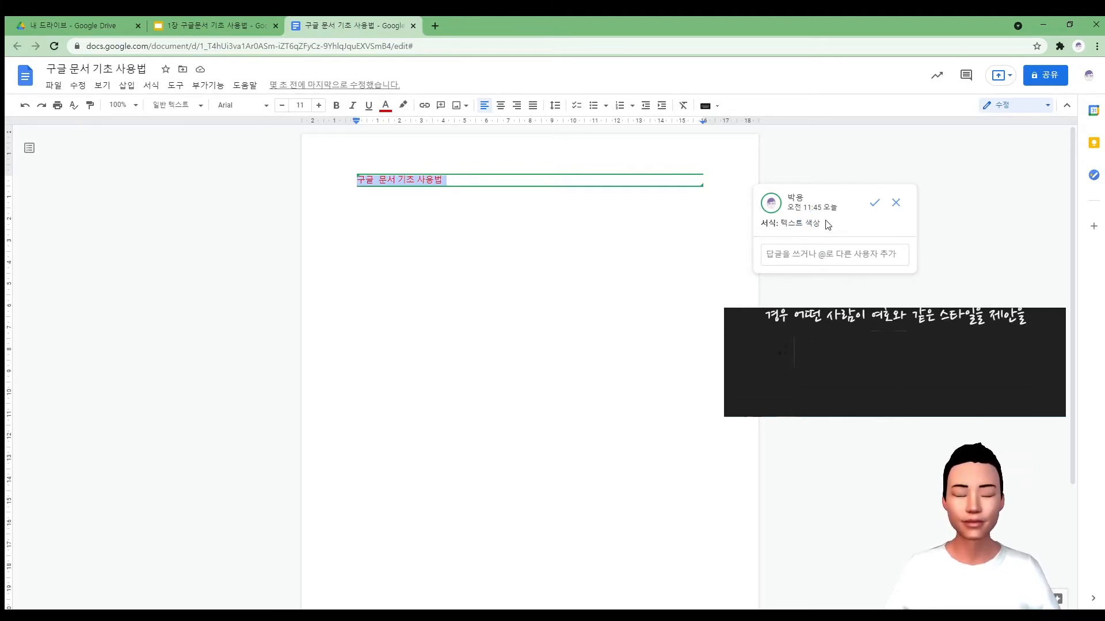
left_click(874, 203)
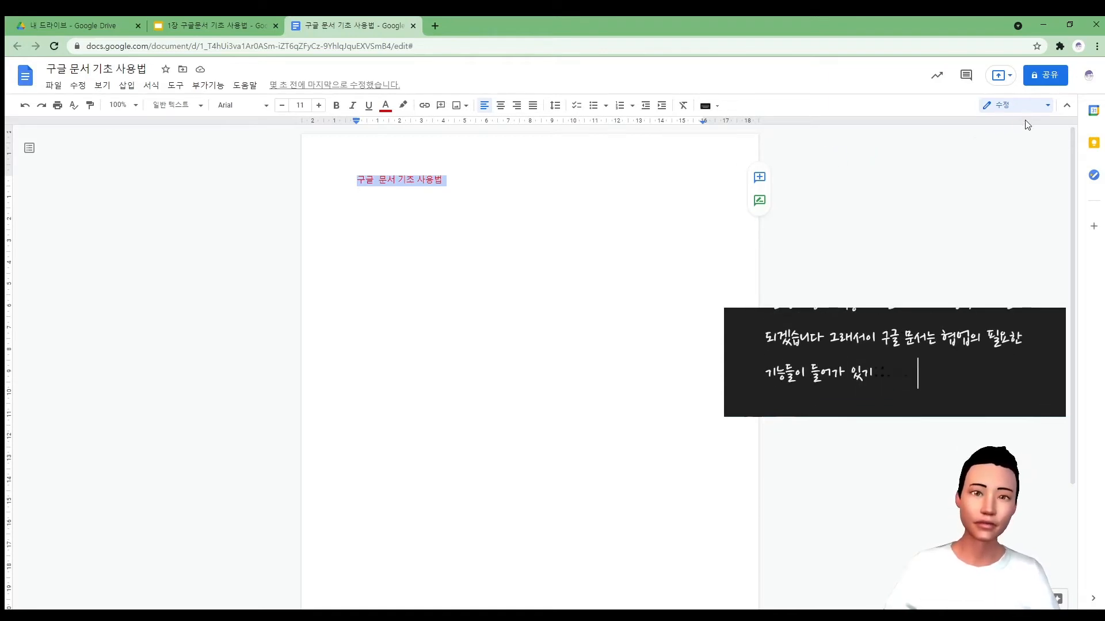
left_click(1041, 110)
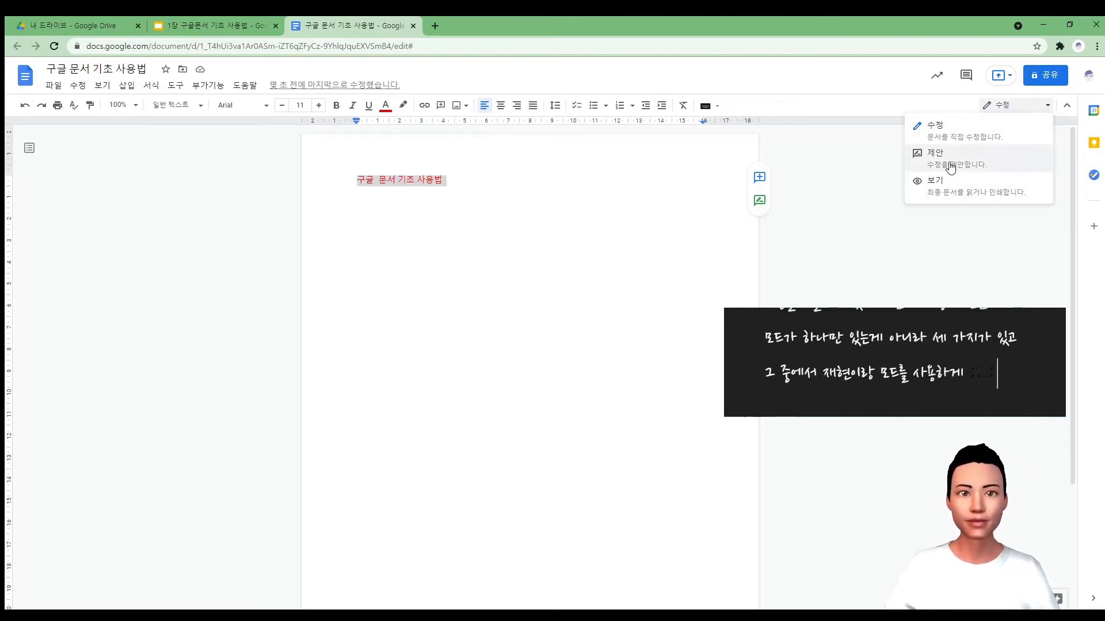
left_click(964, 125)
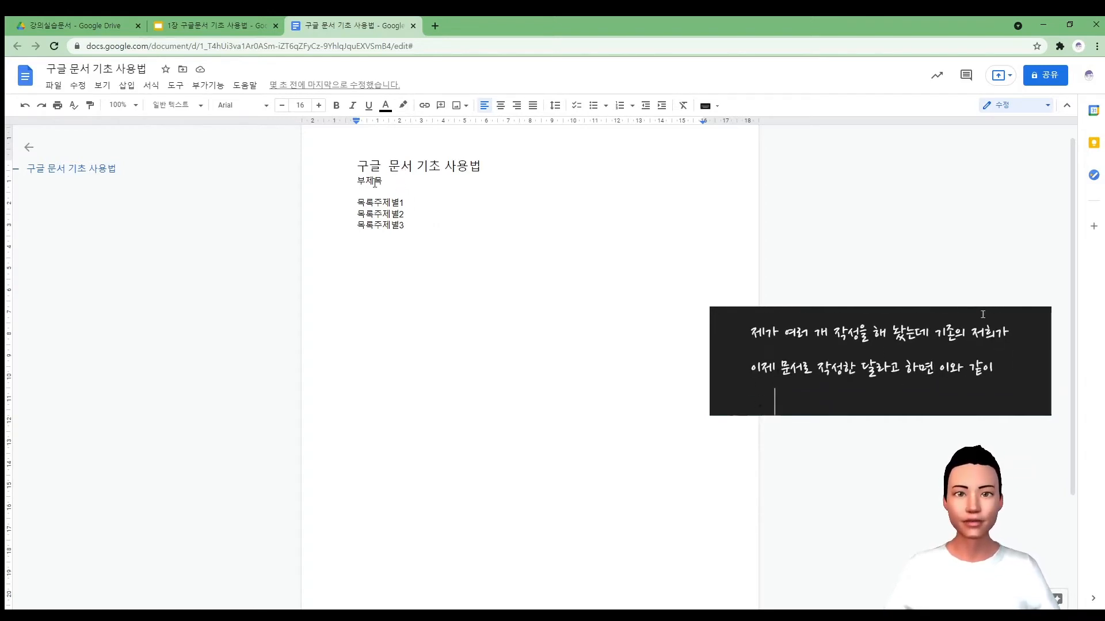
Set the line "구글 문서 기초 사용법" to font size 19 and centre it.
double_click(415, 169)
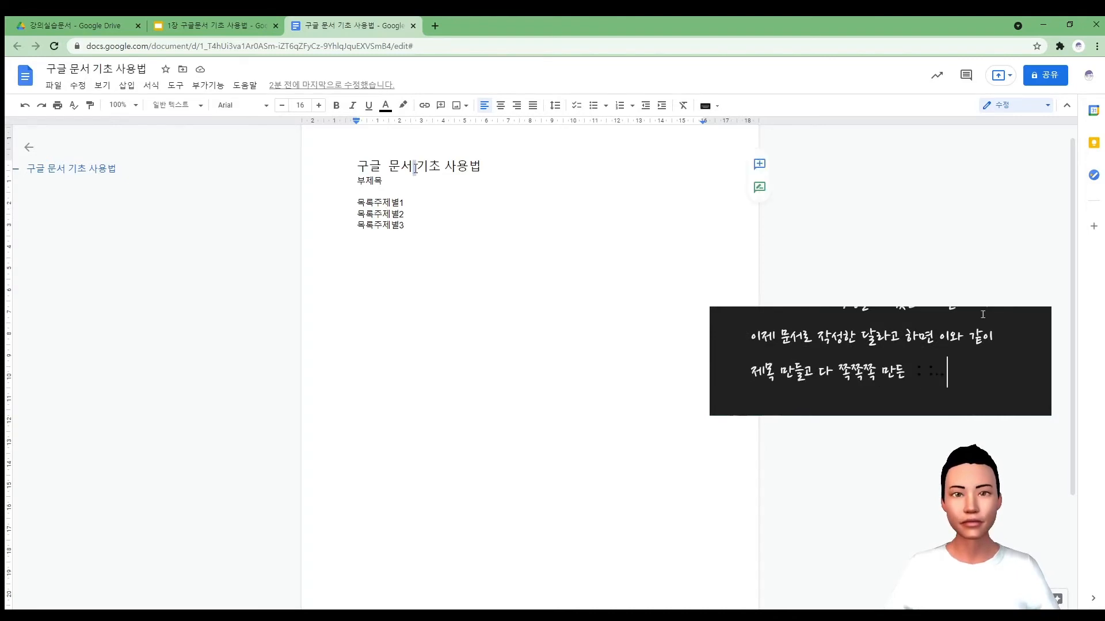
triple_click(415, 169)
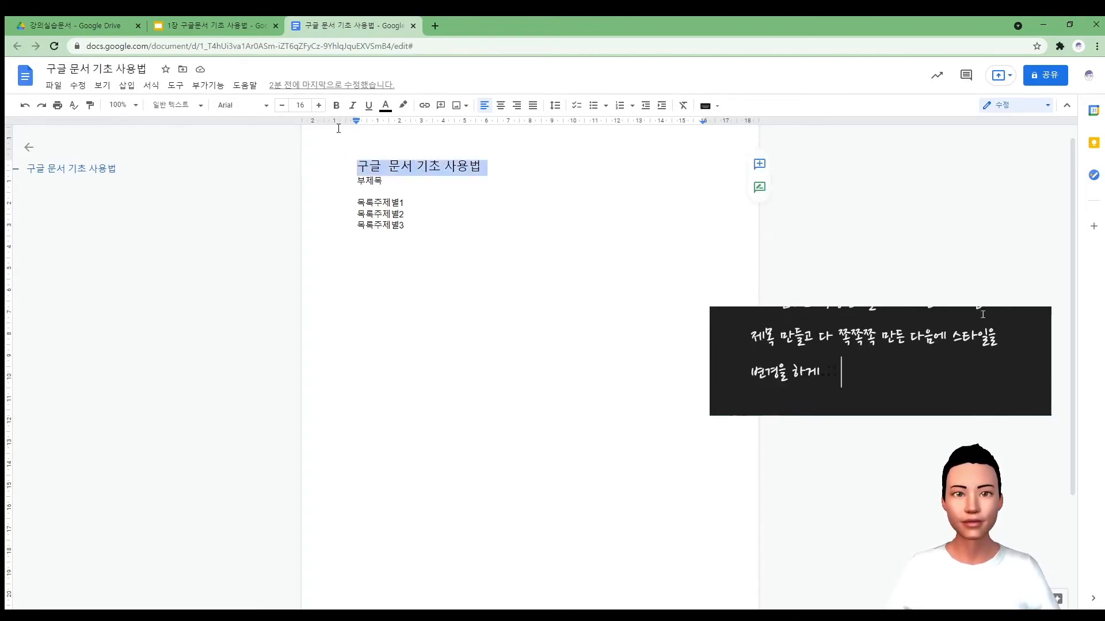
left_click(318, 105)
left_click(319, 105)
left_click(319, 105)
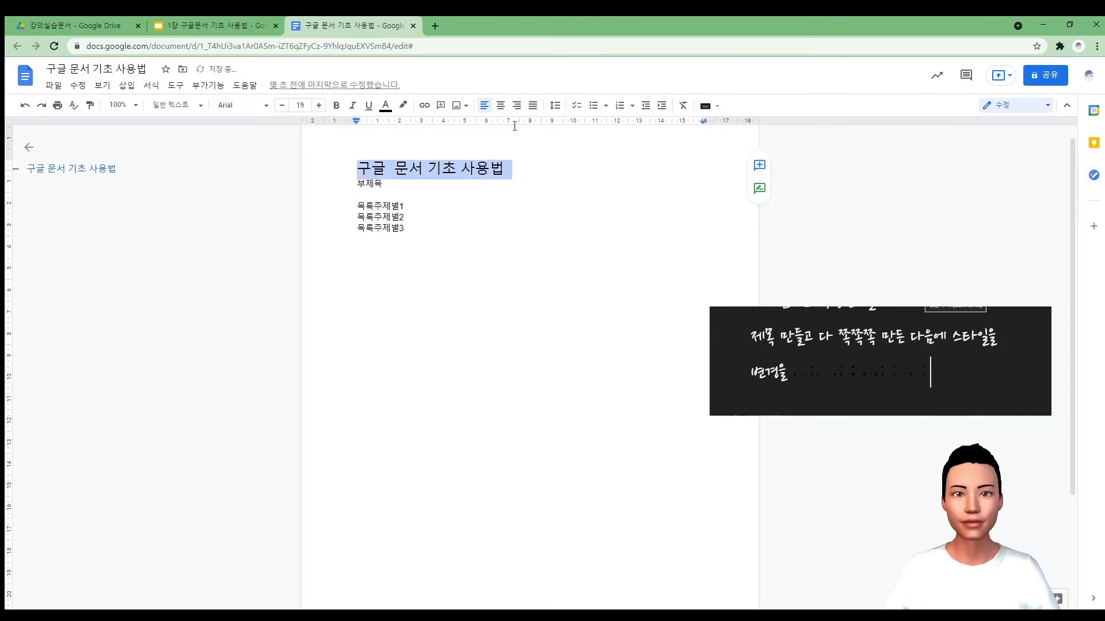
left_click(500, 105)
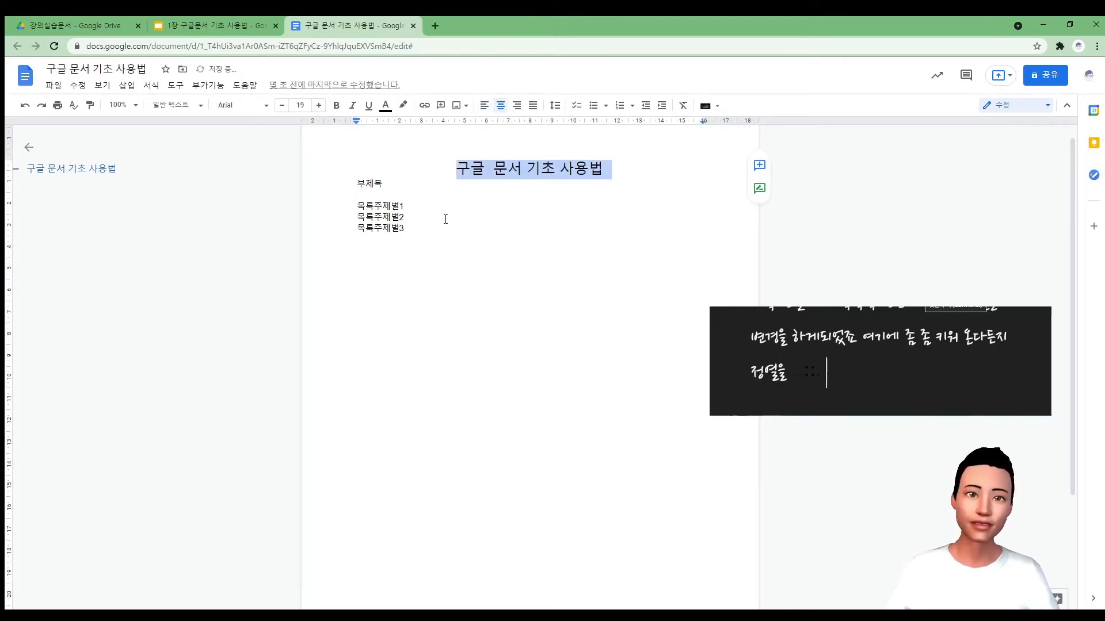
Try red and blue text on the line "목록주제별1" and undo both colour changes.
double_click(395, 207)
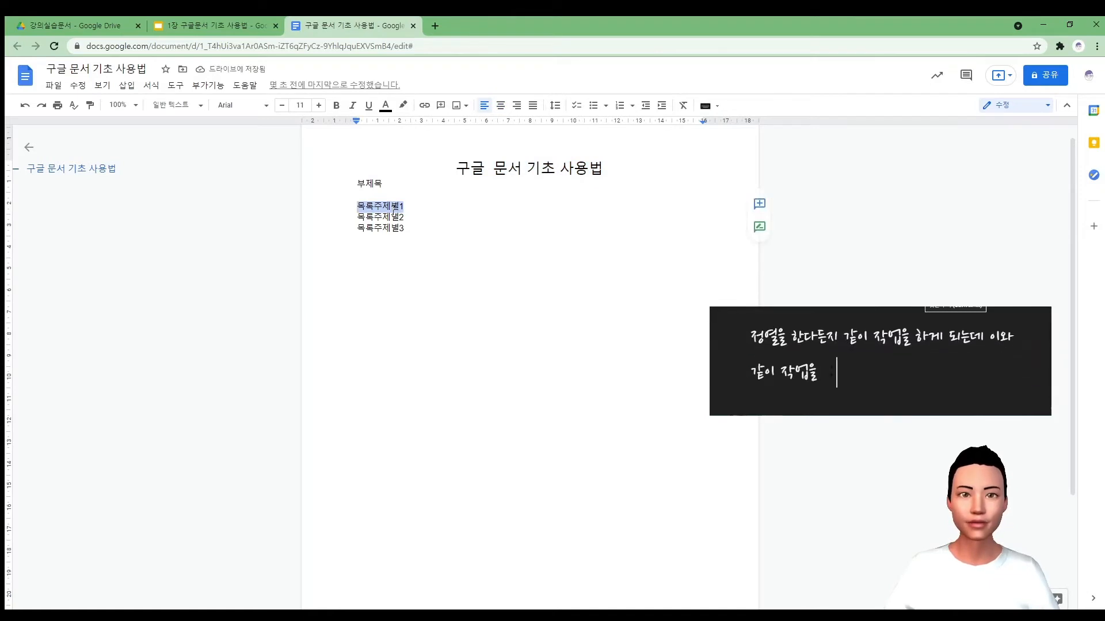
left_click(385, 107)
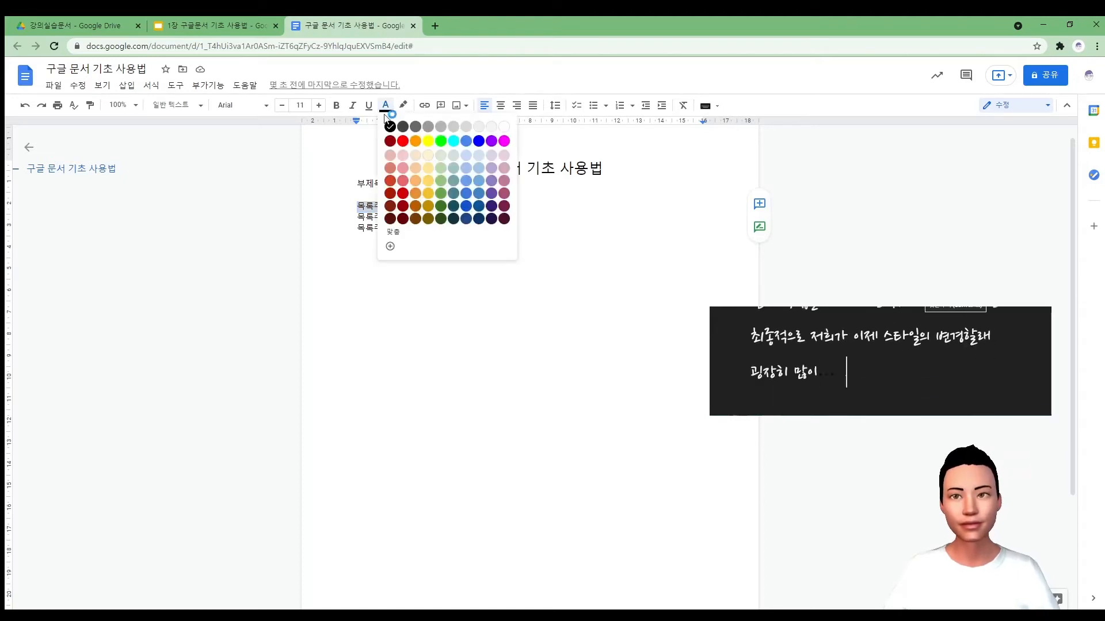
left_click(406, 143)
left_click(385, 107)
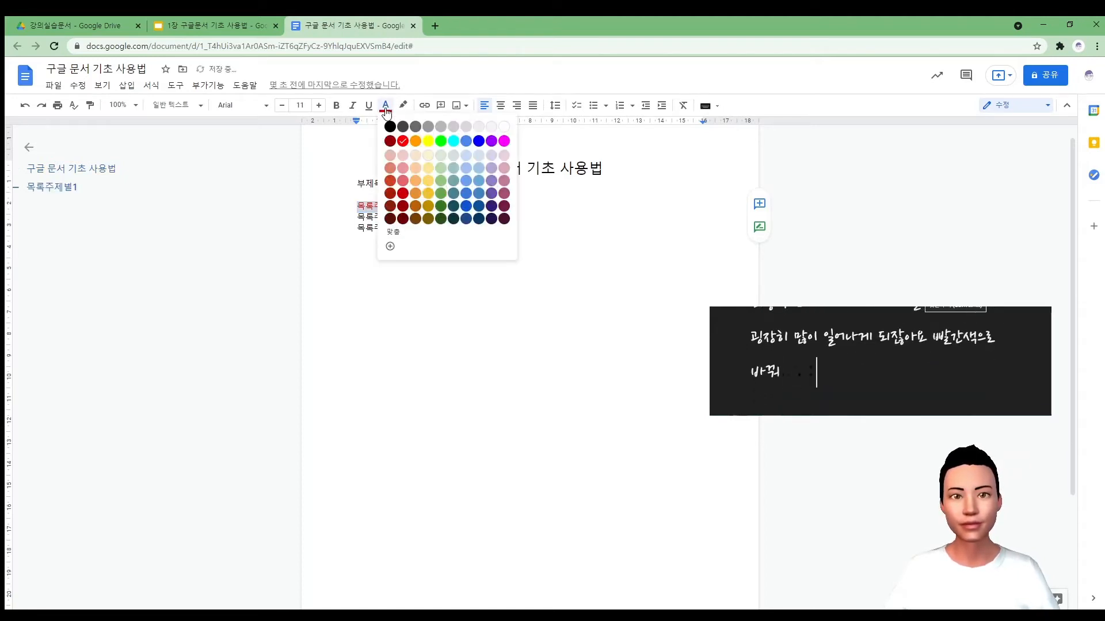
left_click(466, 142)
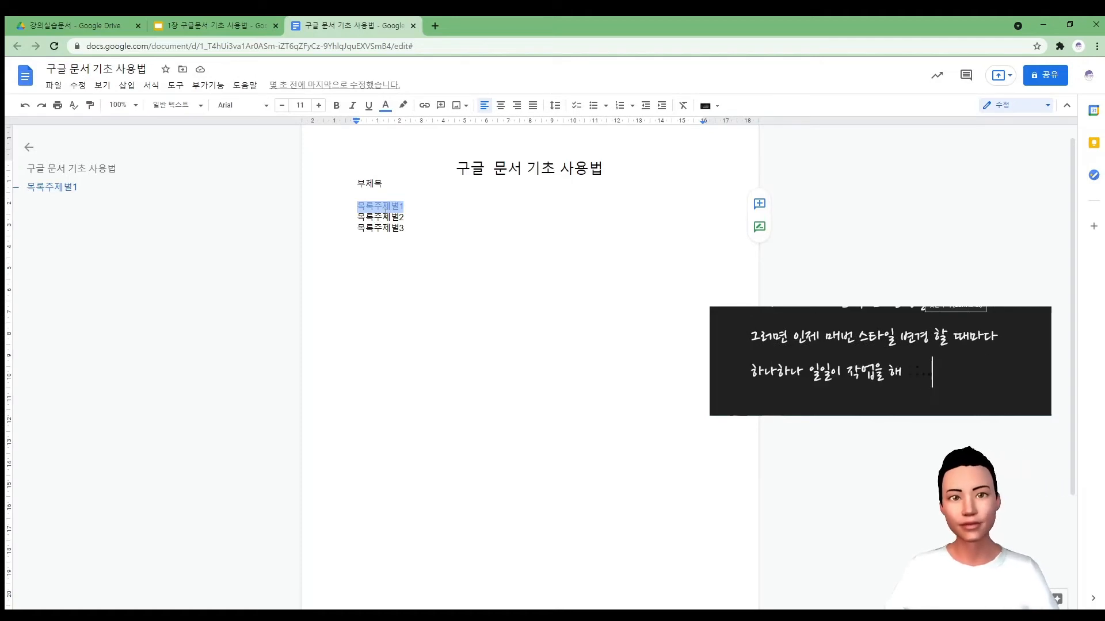
key("ctrl+z")
key("ctrl+z")
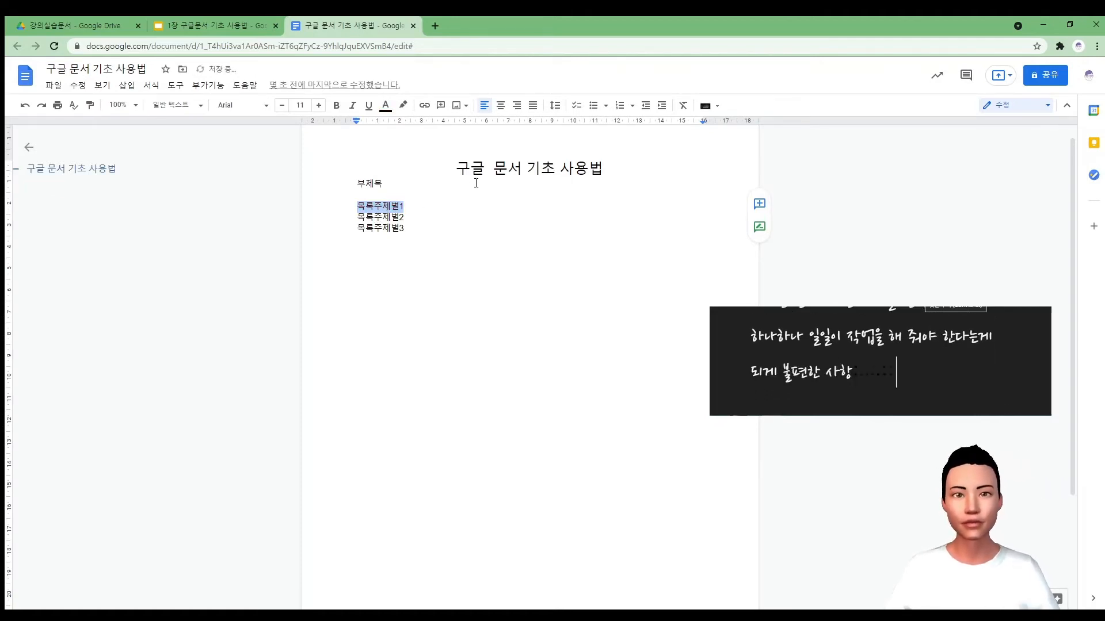
Apply the 제목 style to the line "구글 문서 기초 사용법" and the 부제목 style to the line "부제목".
left_click(489, 169)
triple_click(489, 170)
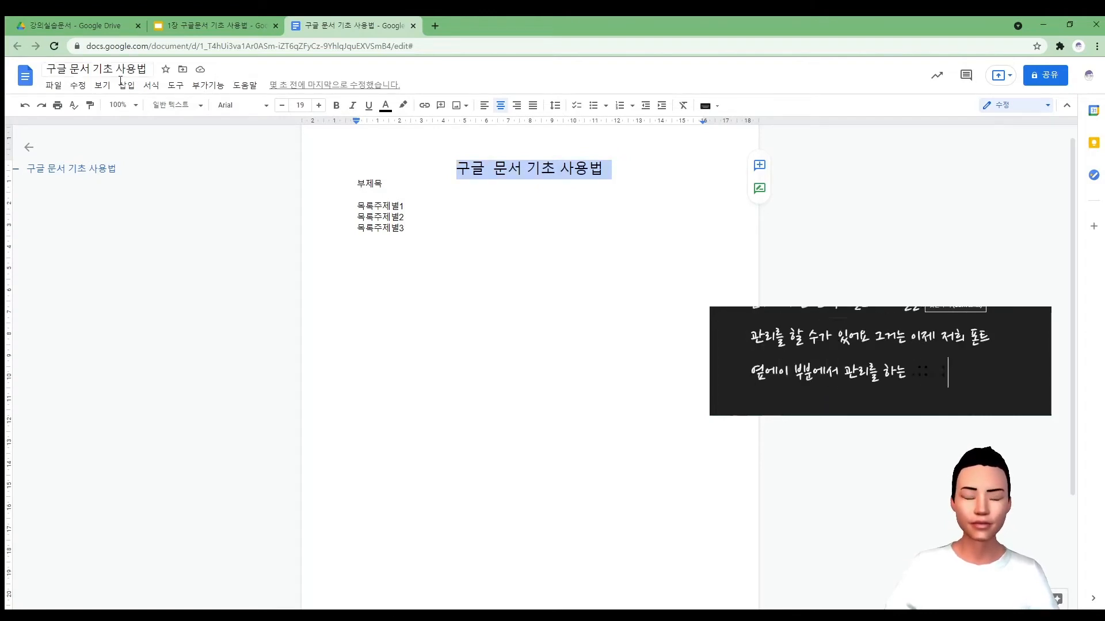
left_click(171, 106)
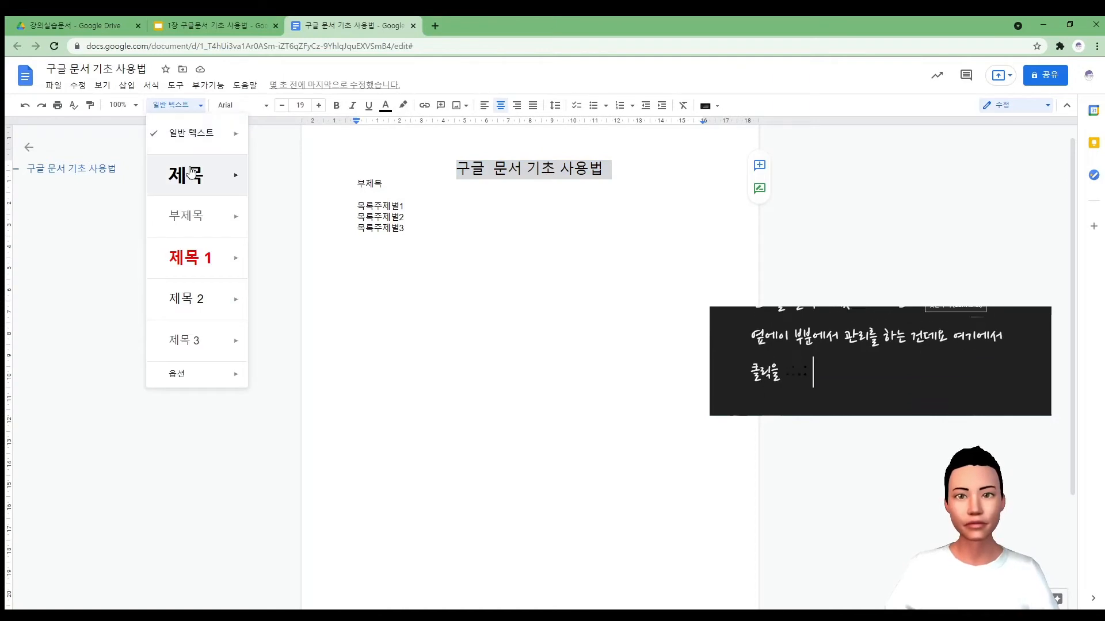
mouse_move(198, 282)
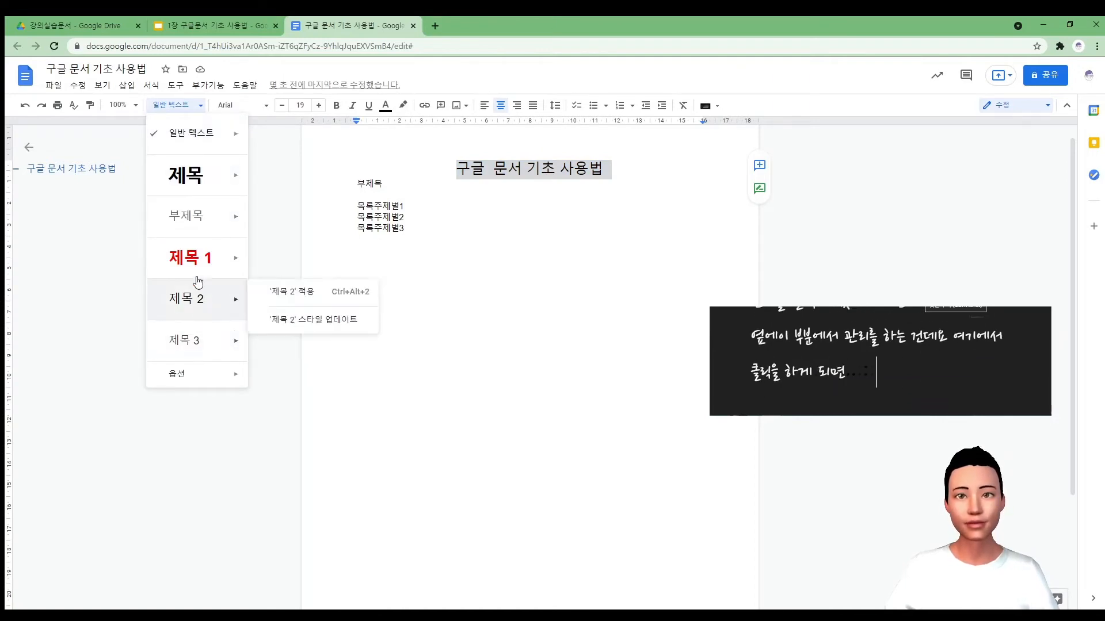
left_click(196, 174)
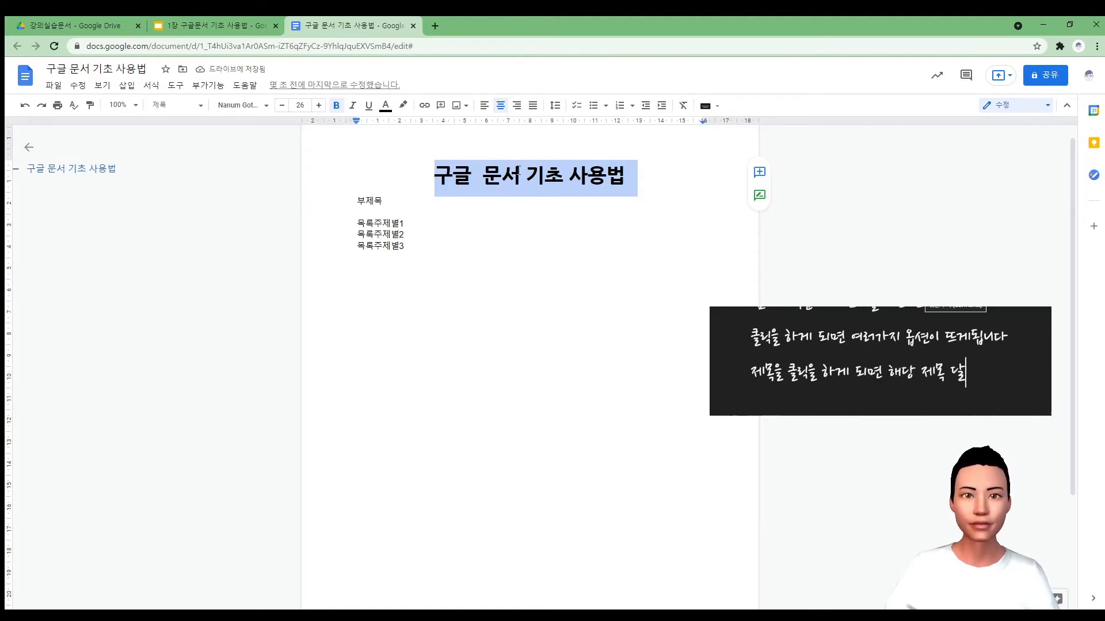
double_click(368, 201)
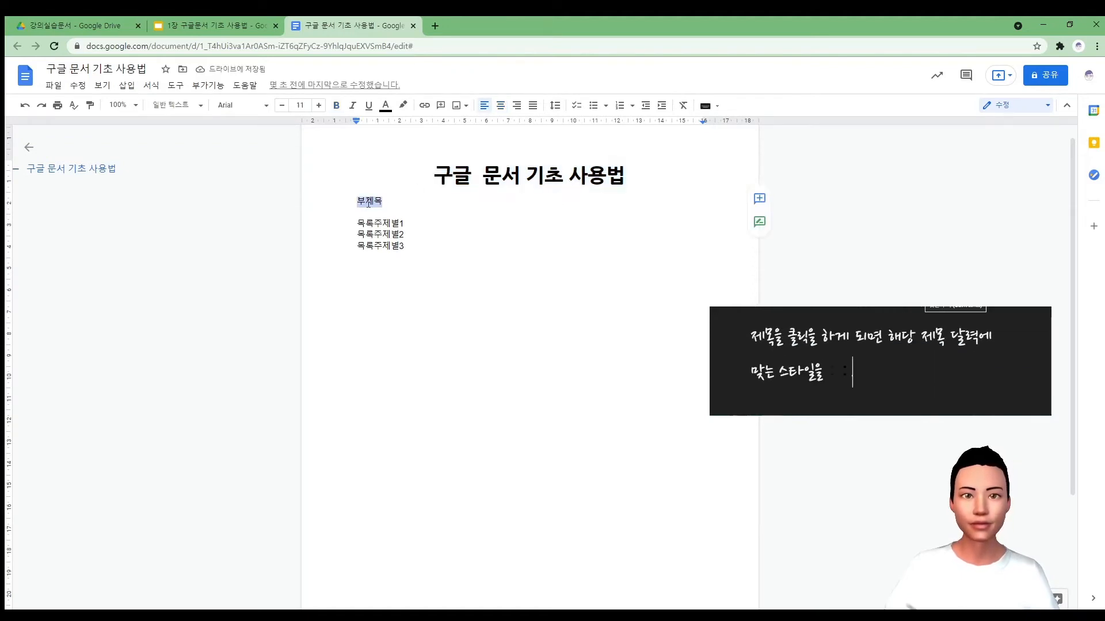
left_click(179, 105)
left_click(207, 217)
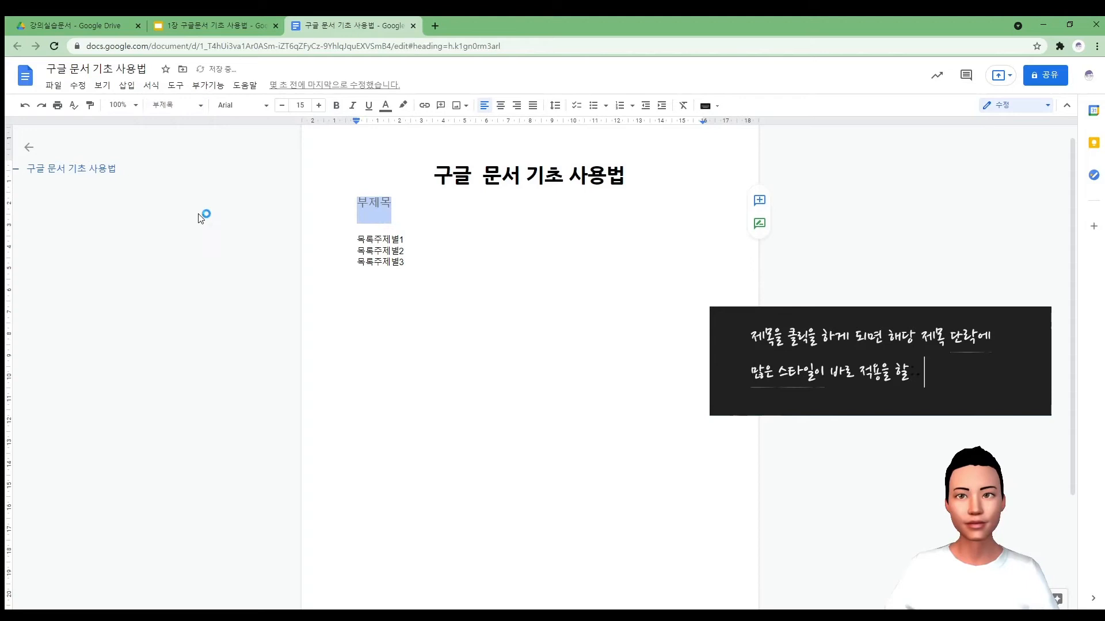
Apply the 제목 1 style to the lines "목록주제별1", "목록주제별2" and "목록주제별3".
double_click(383, 240)
left_click(178, 105)
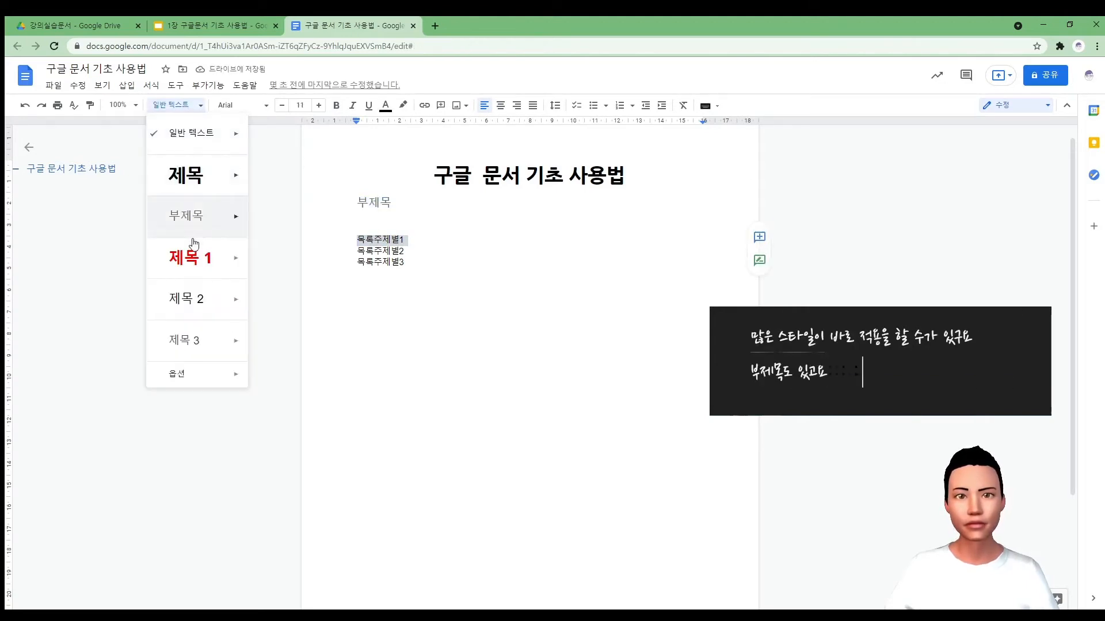
left_click(193, 242)
double_click(401, 267)
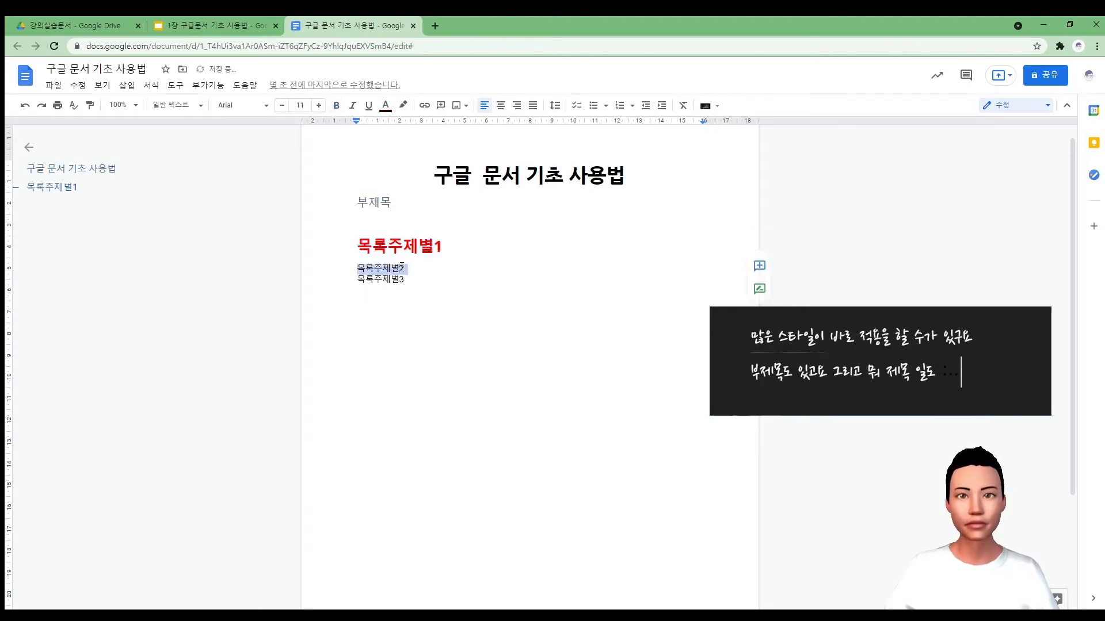
left_click(178, 105)
left_click(199, 253)
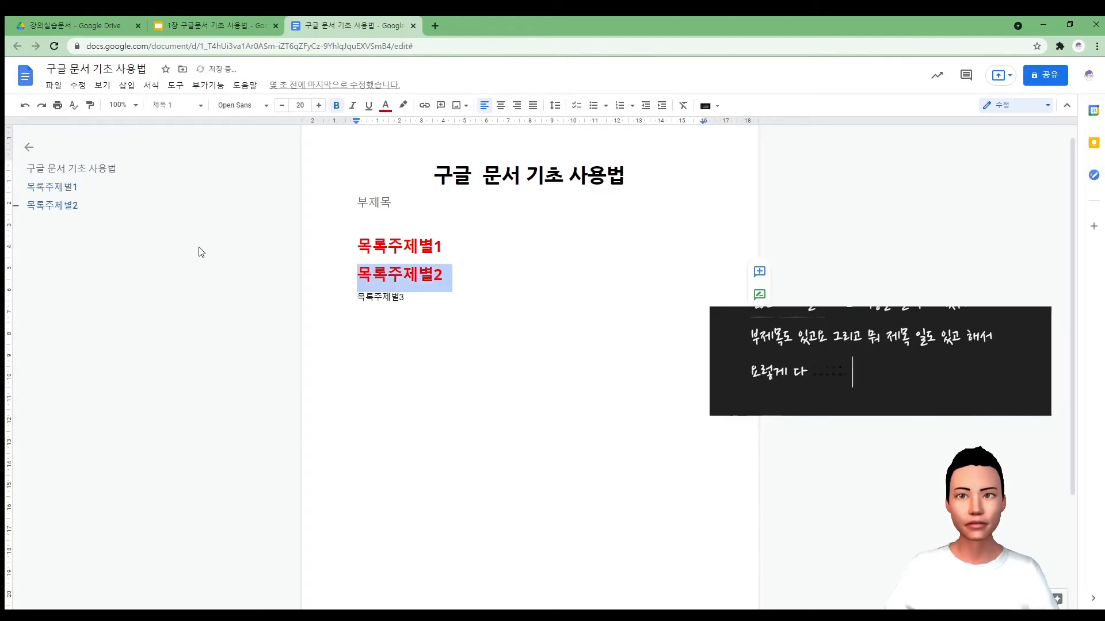
left_click(398, 295)
left_click(176, 105)
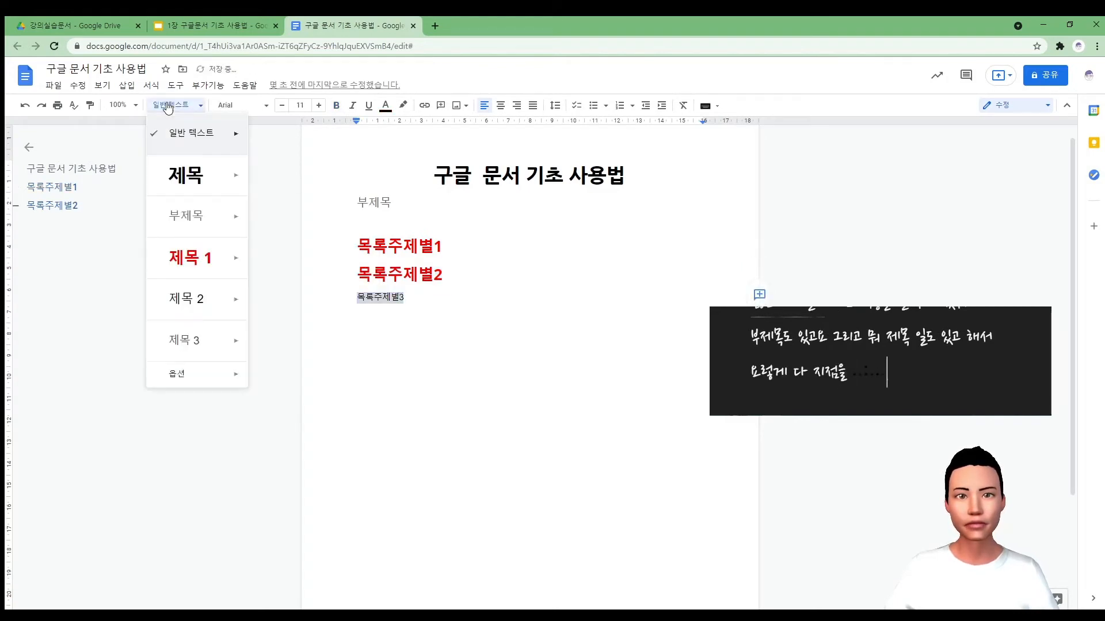
left_click(193, 255)
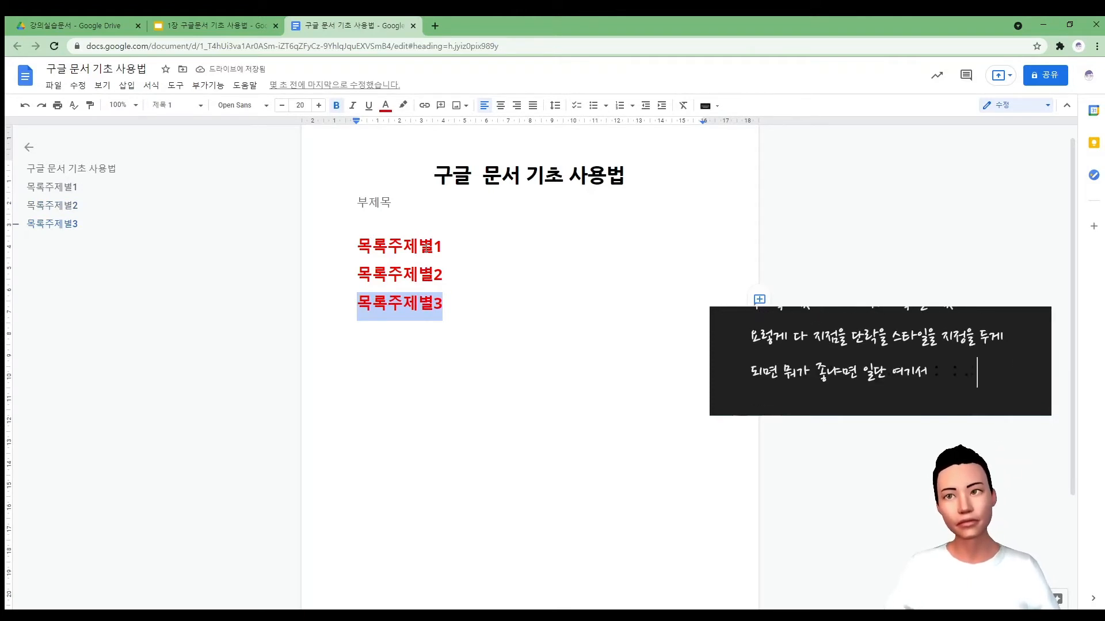
Colour the line "목록주제별1" blue and update the 제목 1 style to match it.
double_click(425, 250)
left_click(386, 105)
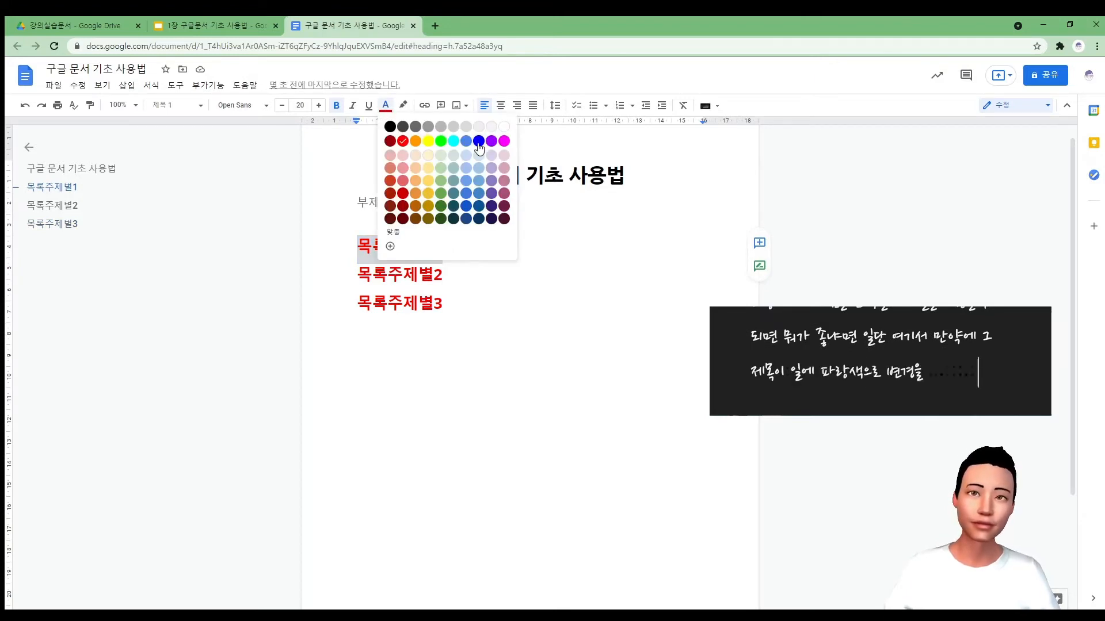
left_click(479, 141)
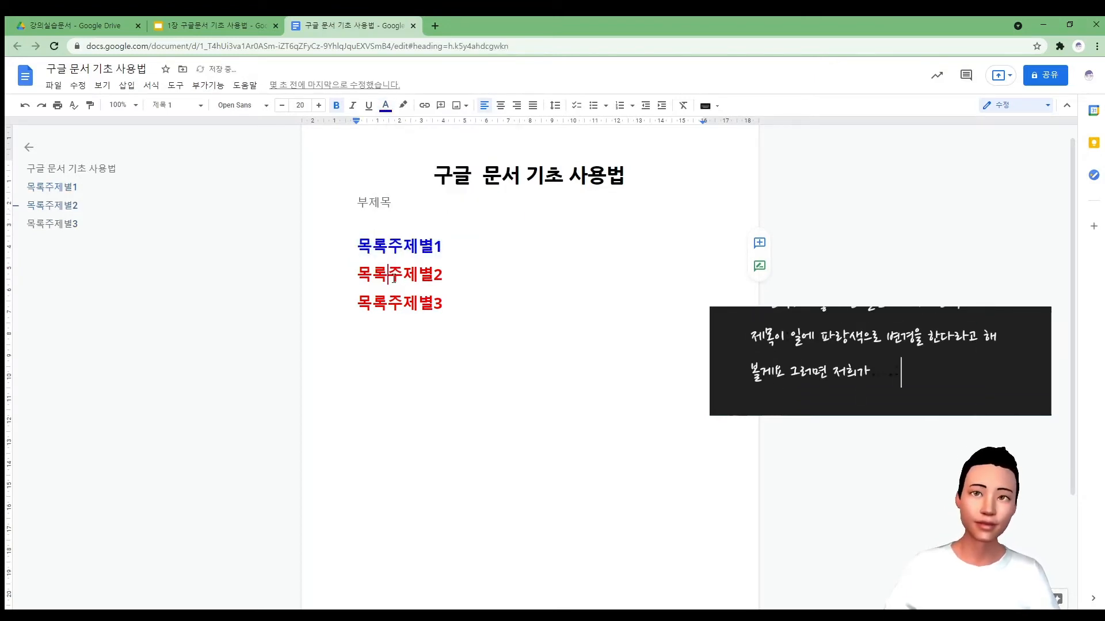
double_click(394, 275)
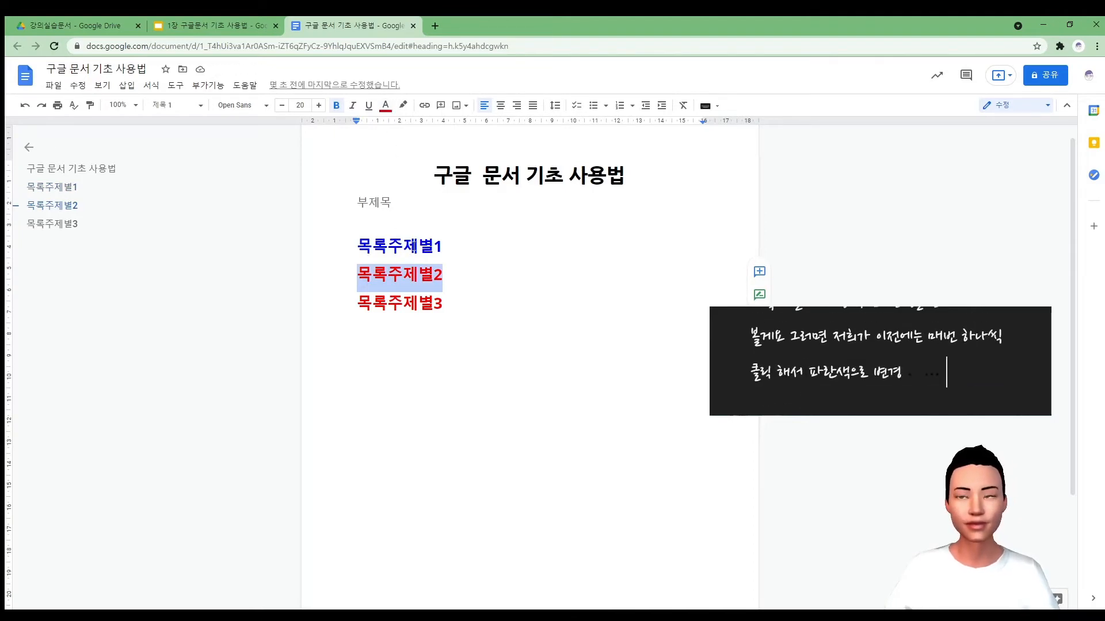
double_click(414, 247)
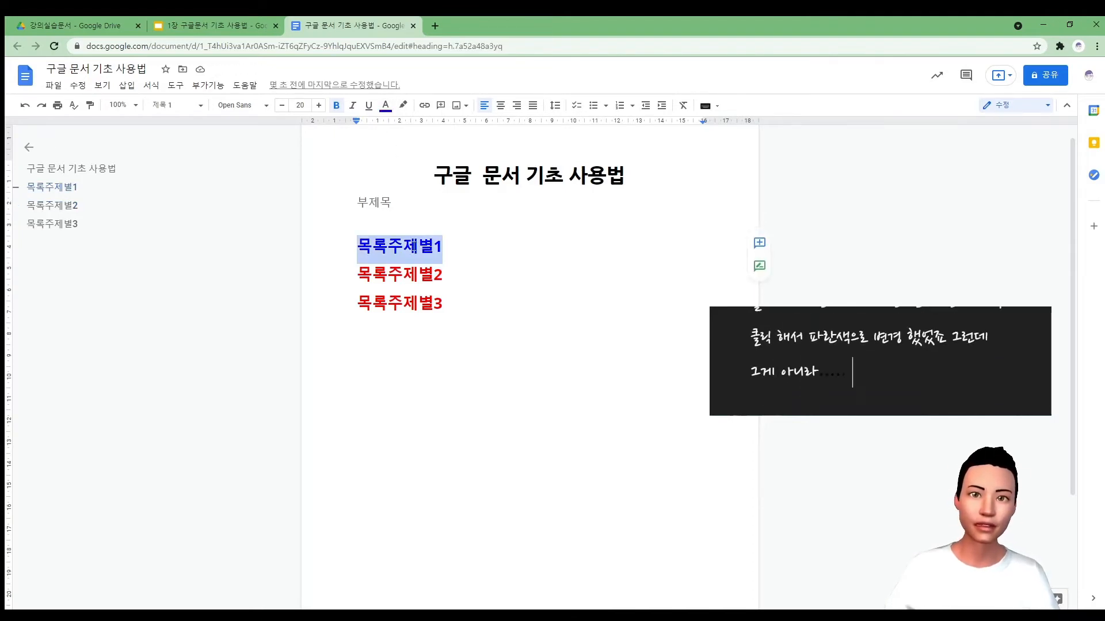
right_click(415, 247)
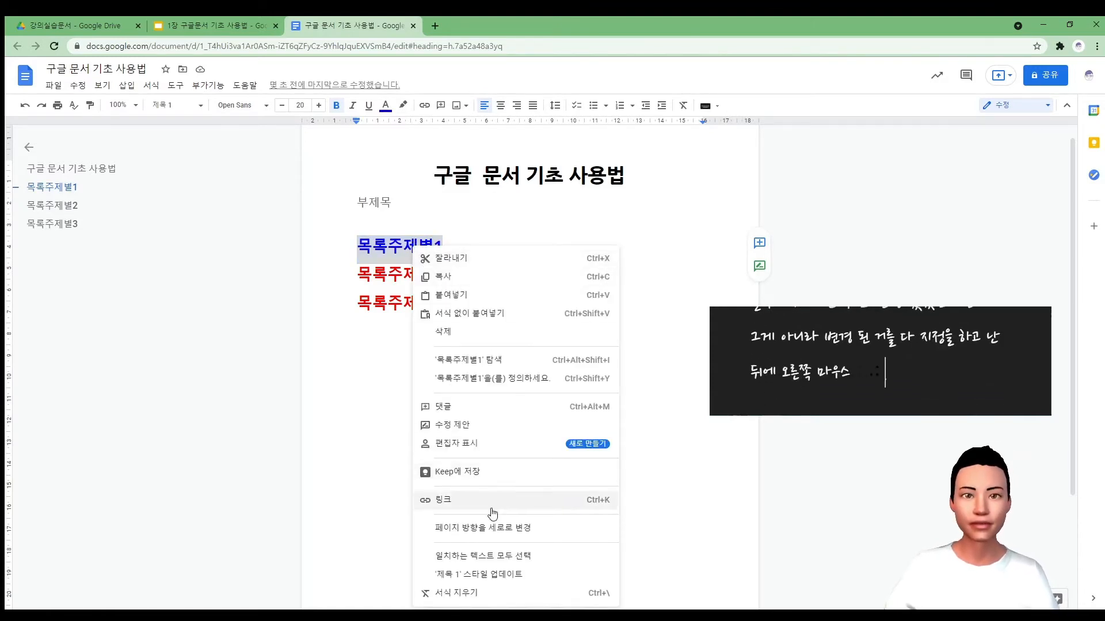
left_click(497, 575)
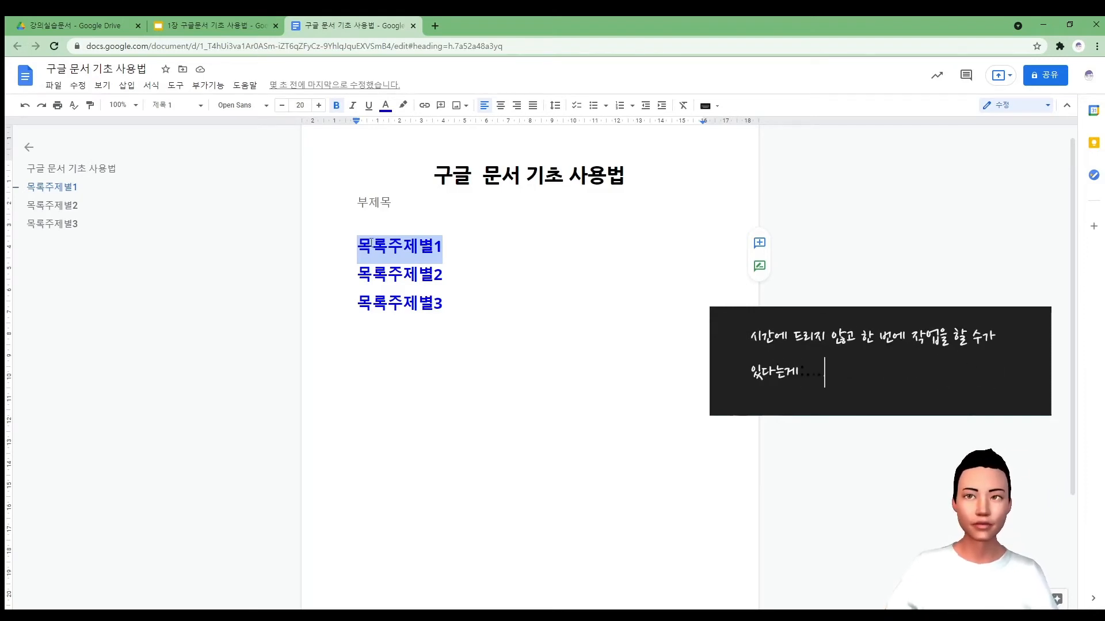
Collapse and reopen the document outline and jump to the headings "목록주제별2", "목록주제별3" and "구글 문서 기초 사용법".
left_click(29, 148)
left_click(30, 151)
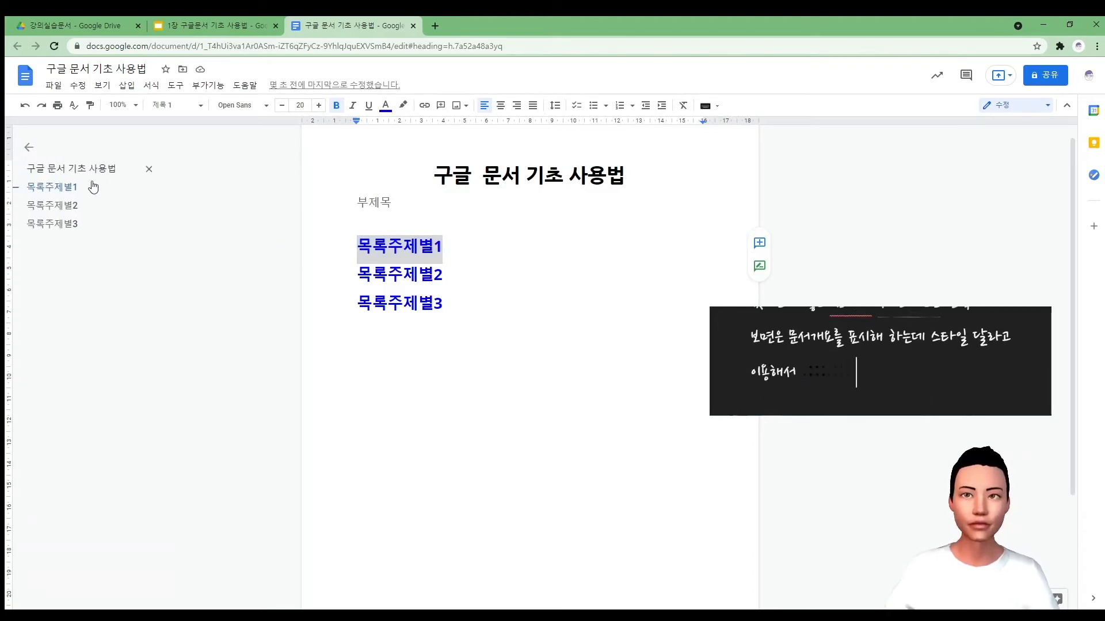
left_click(64, 207)
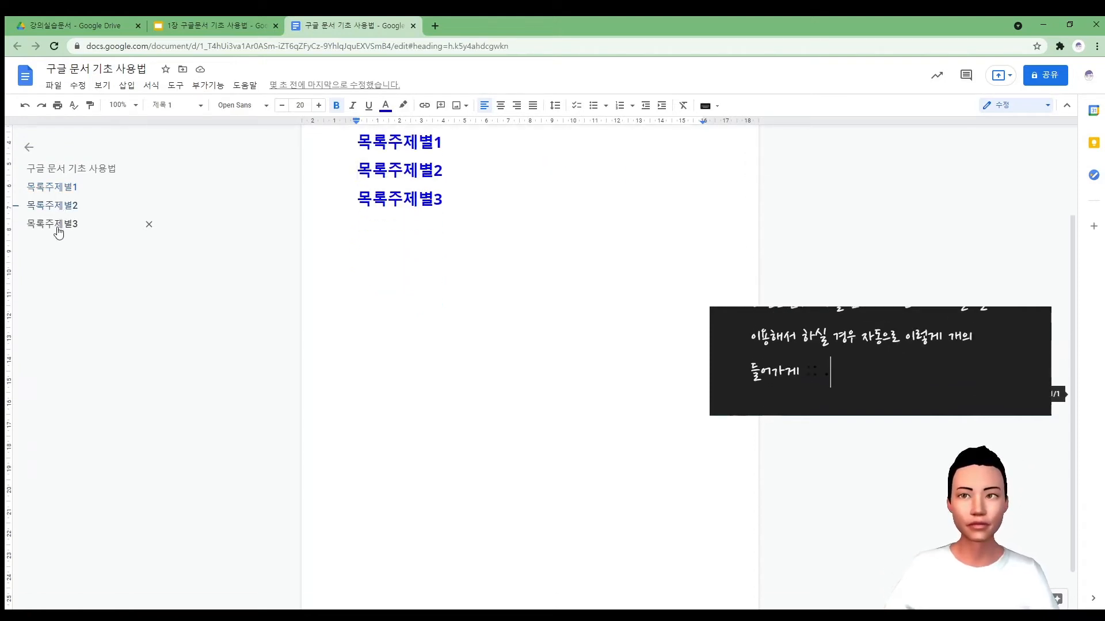
left_click(57, 228)
left_click(57, 170)
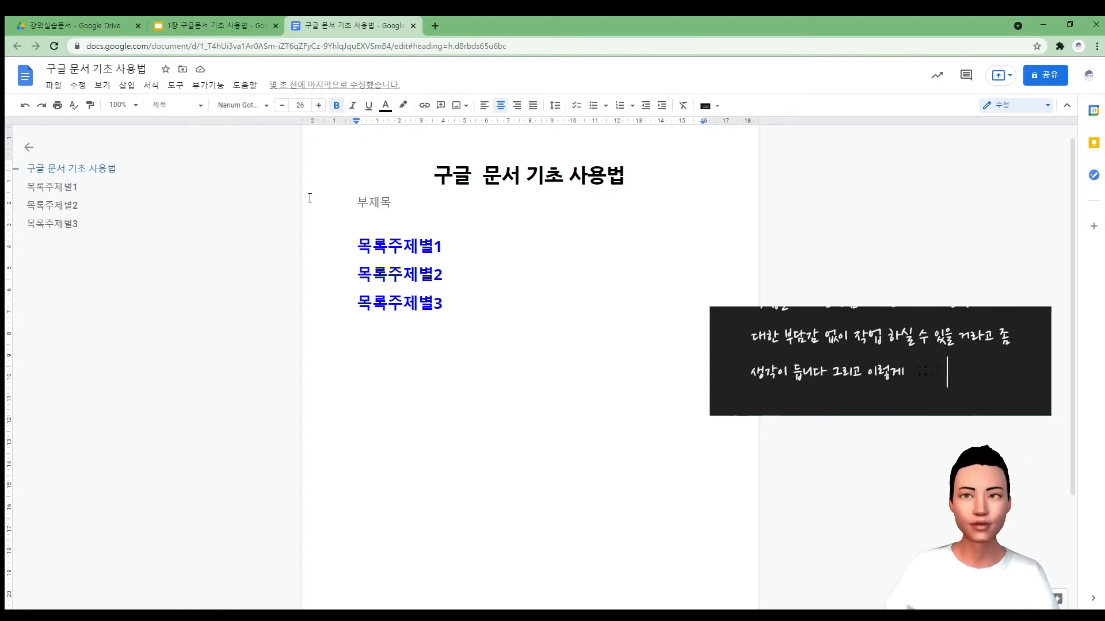
Switch to Google Drive, open the Google Docs template gallery from there and view the organization's own templates.
left_click(87, 25)
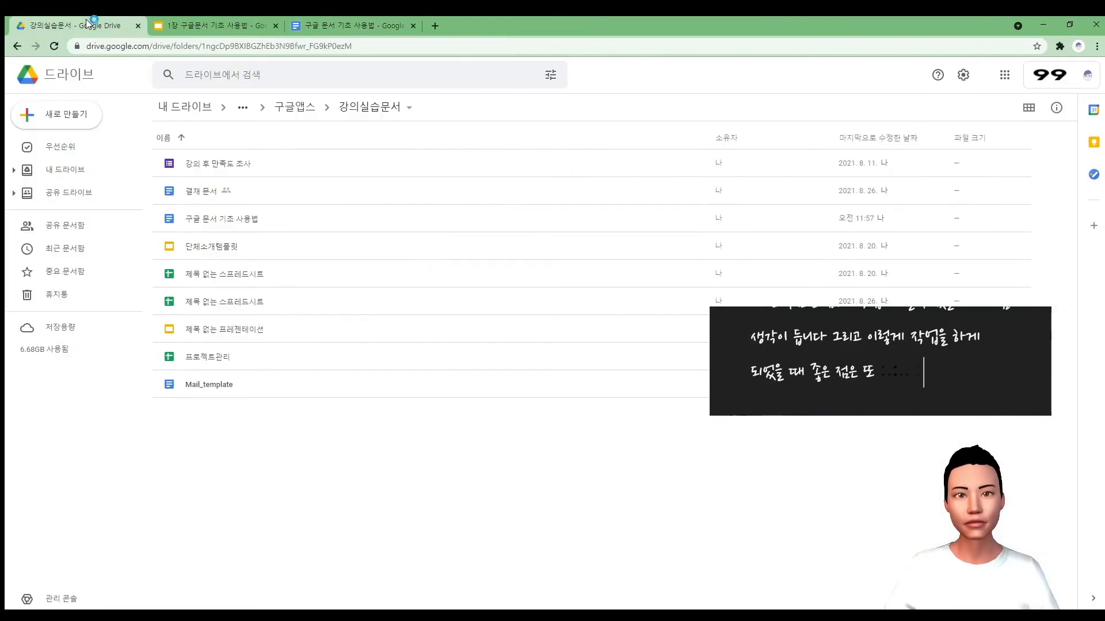
left_click(94, 118)
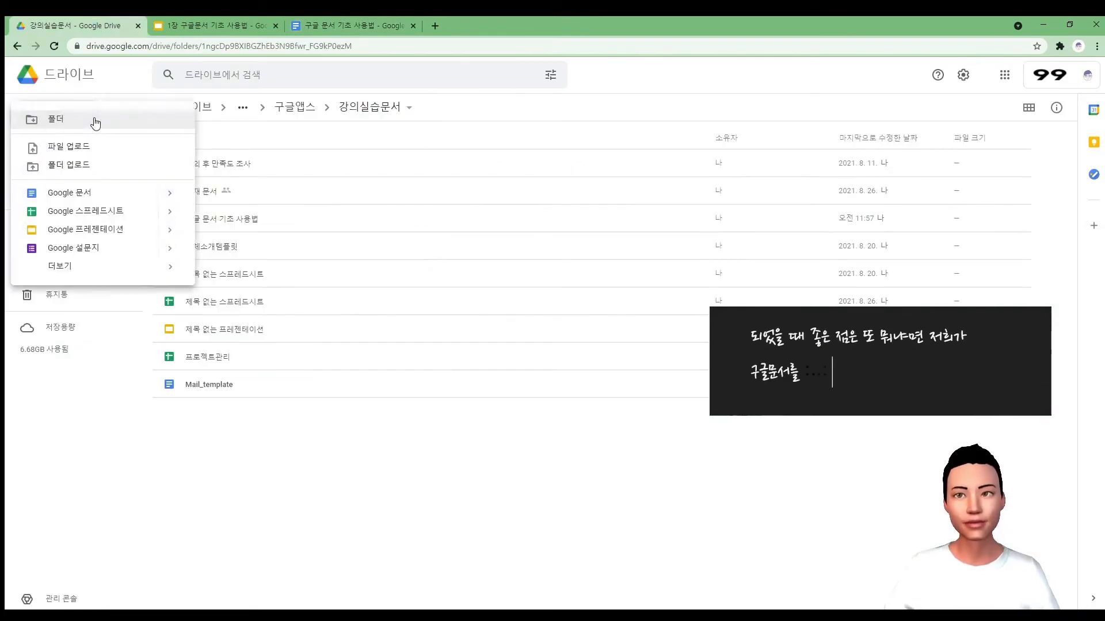
mouse_move(167, 192)
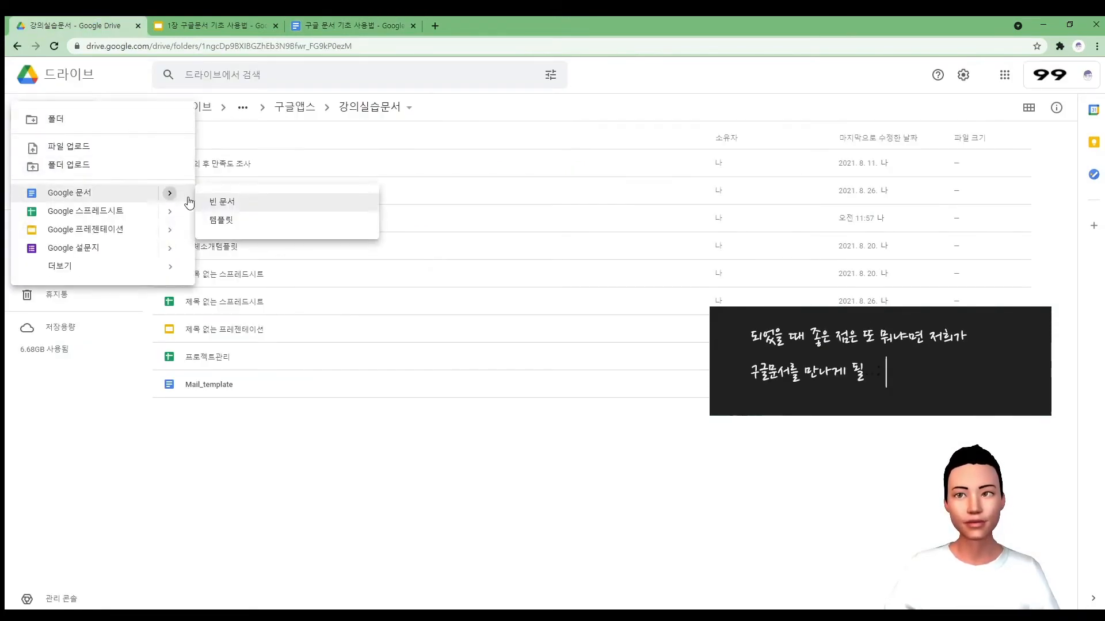
left_click(219, 222)
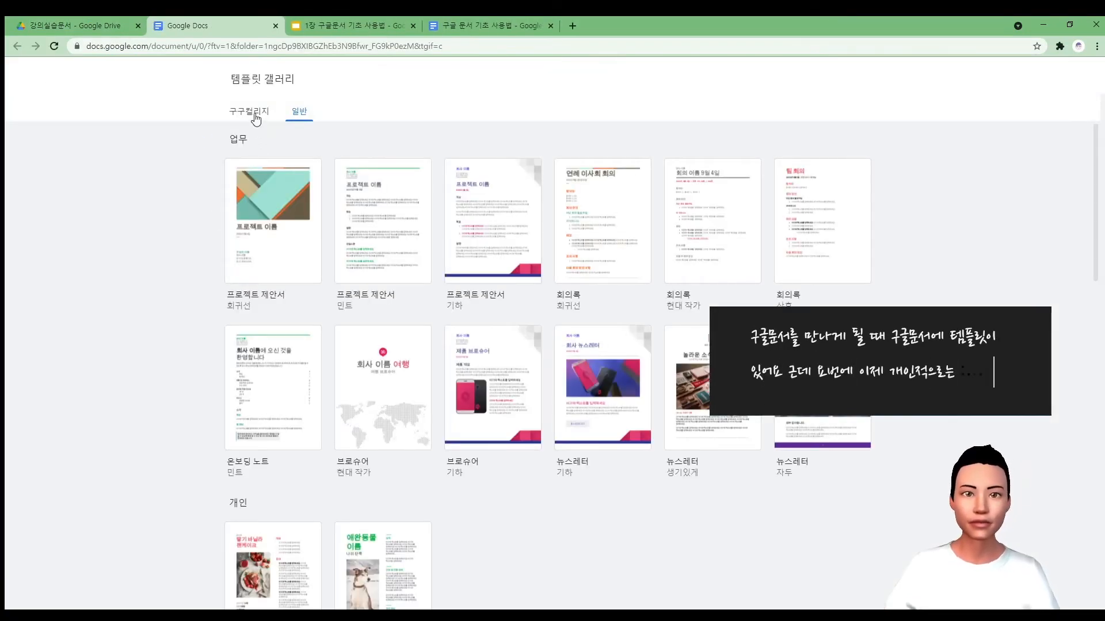
left_click(256, 120)
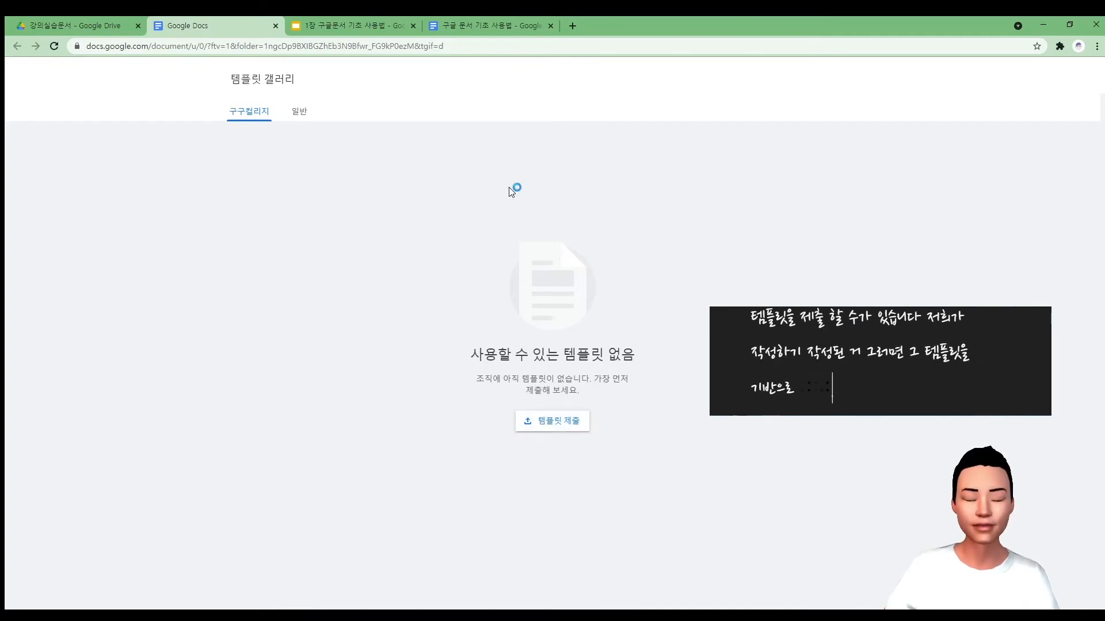
Return to the document "구글 문서 기초 사용법" and set the font of the line "목록주제별1" to Arial.
left_click(467, 35)
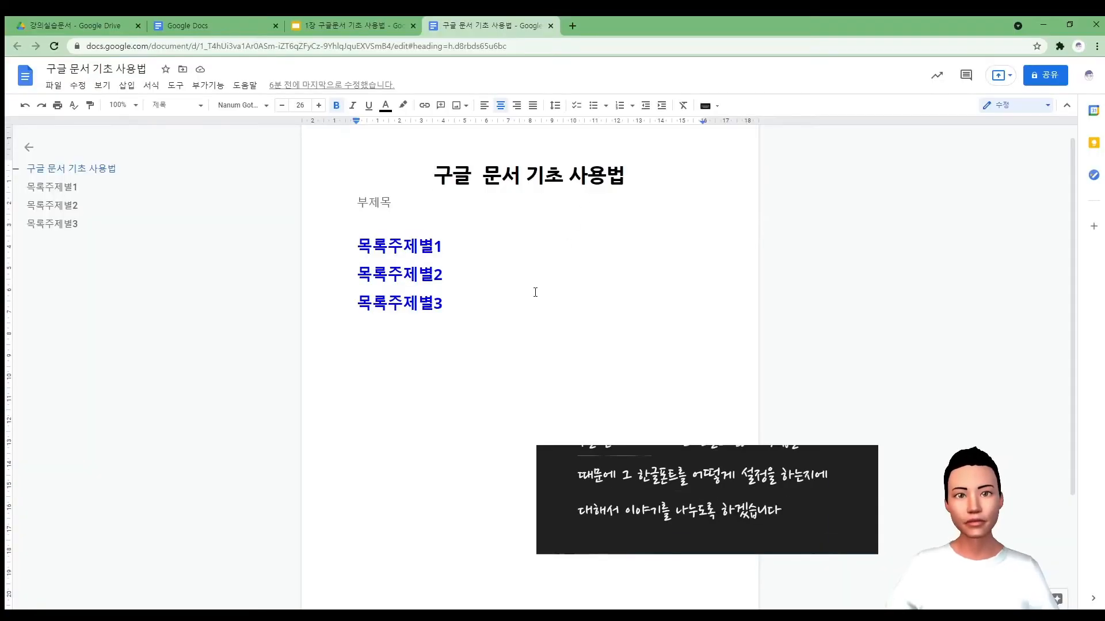
left_click(454, 278)
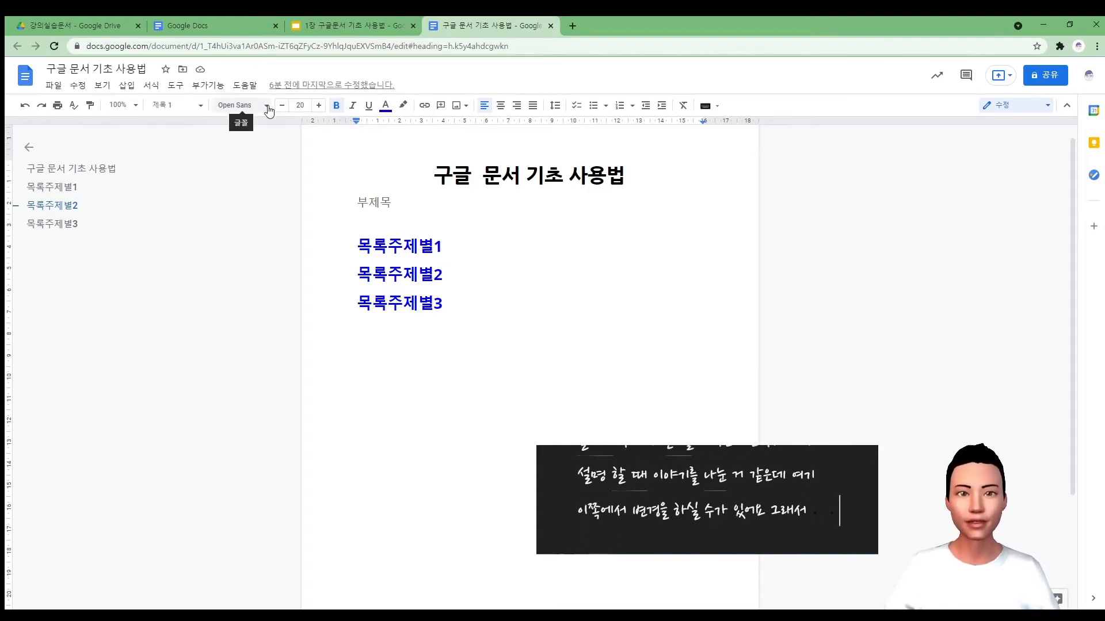
double_click(398, 248)
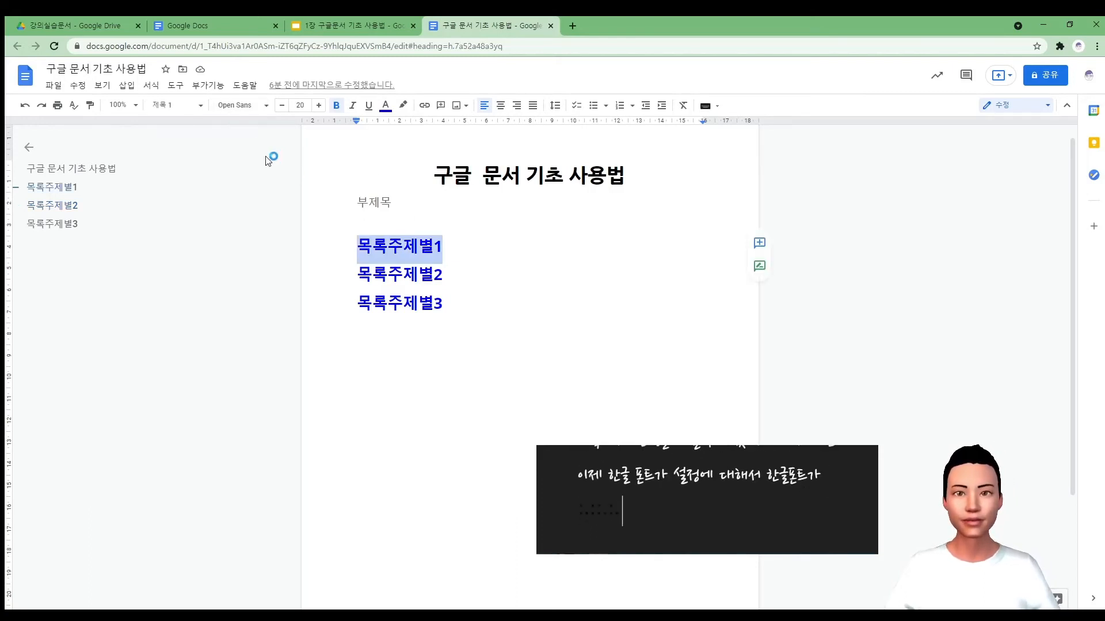
left_click(244, 106)
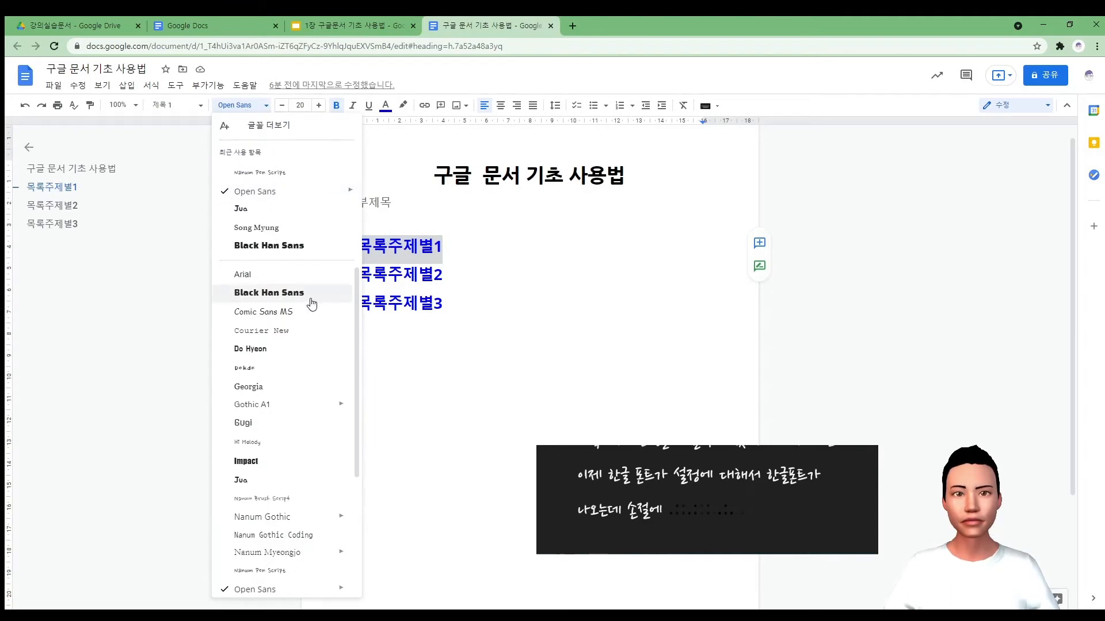
left_click(282, 275)
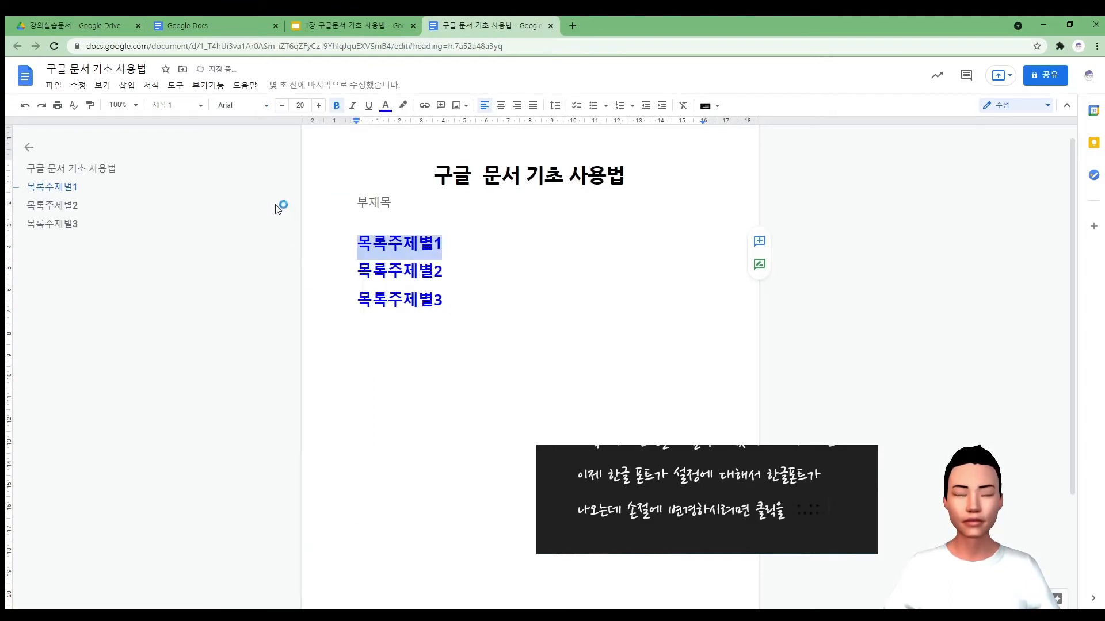
Filter the additional fonts by the script 한국어, browse the Korean fonts and confirm the font selection.
left_click(251, 111)
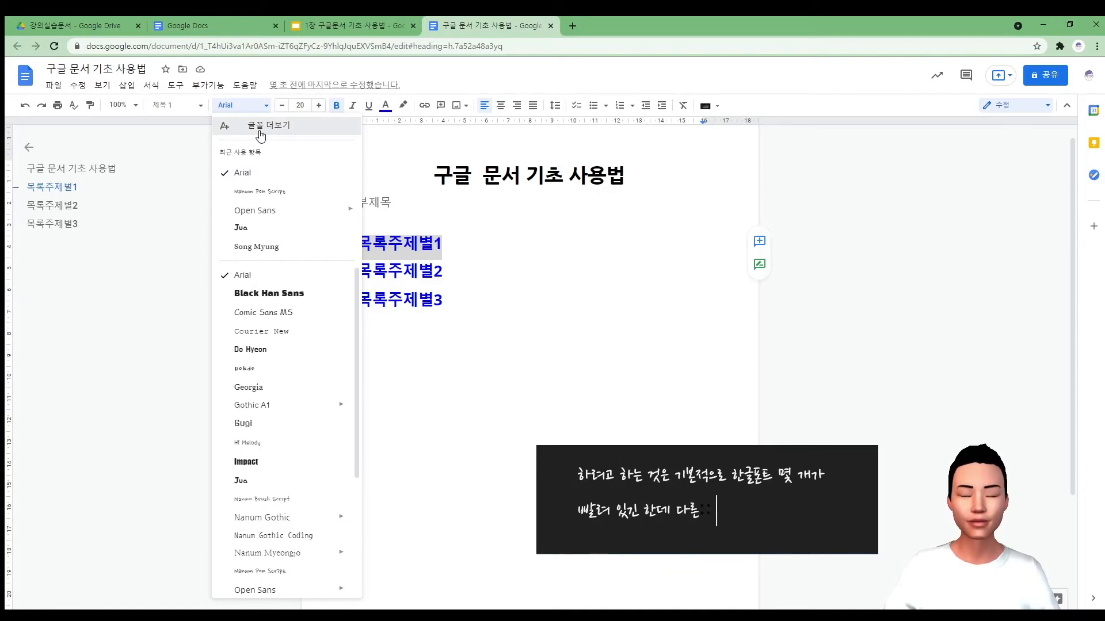
left_click(260, 135)
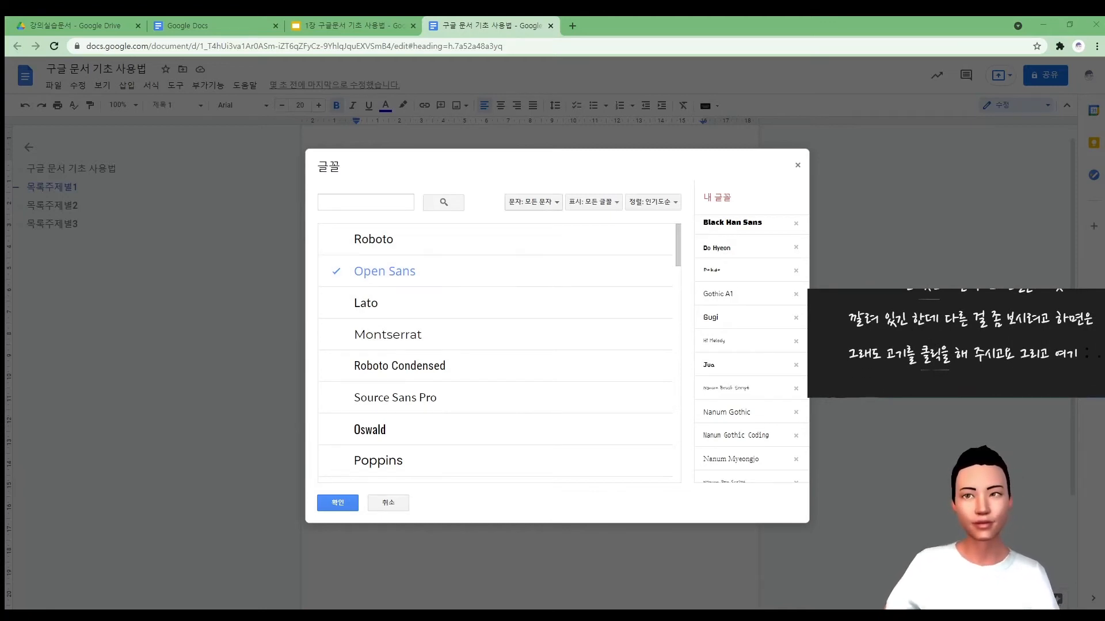
left_click(544, 202)
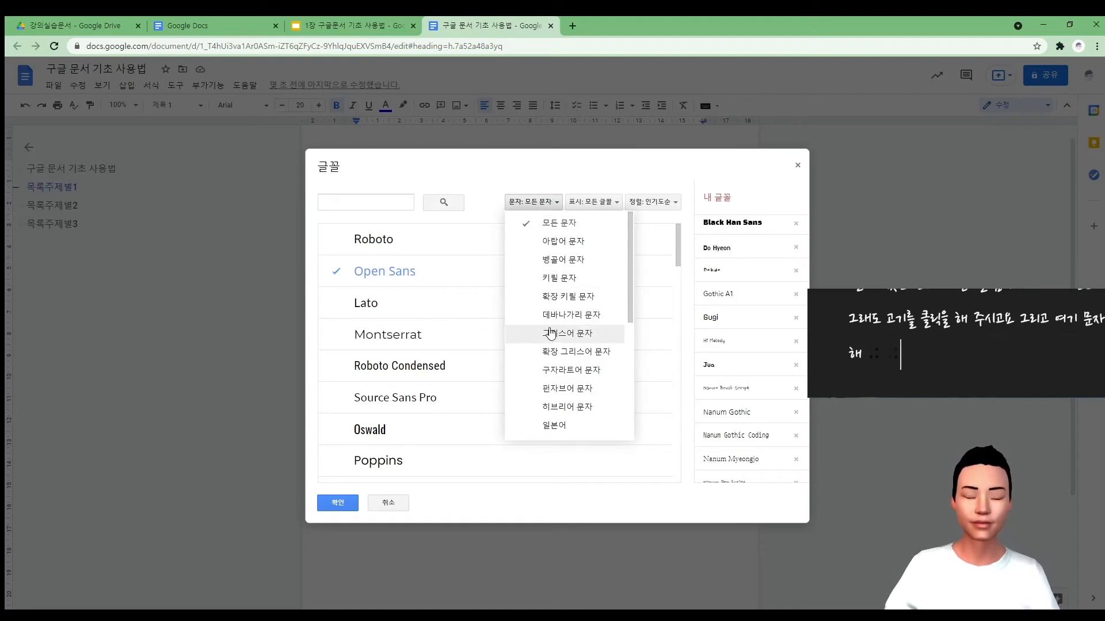
scroll(556, 338, "down", 1)
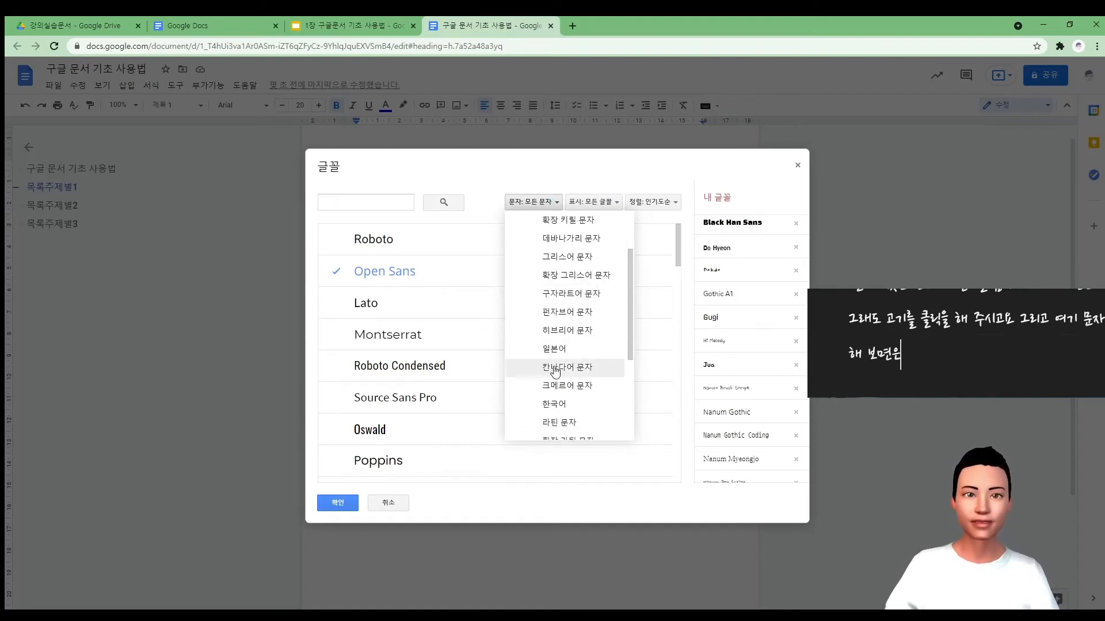
left_click(567, 403)
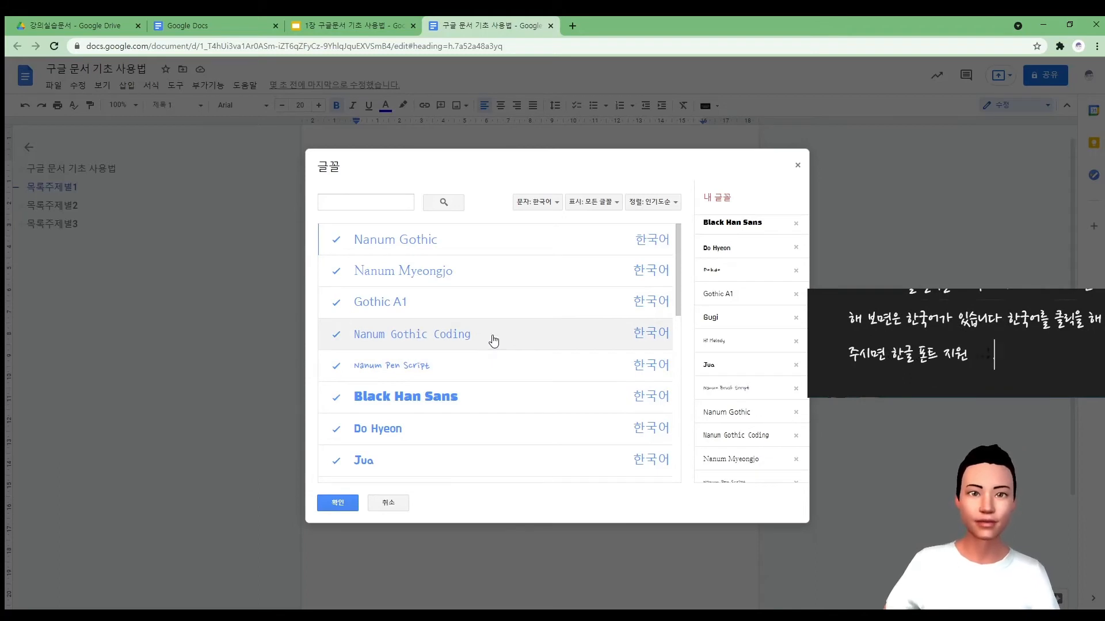
scroll(494, 341, "down", 4)
scroll(513, 384, "up", 5)
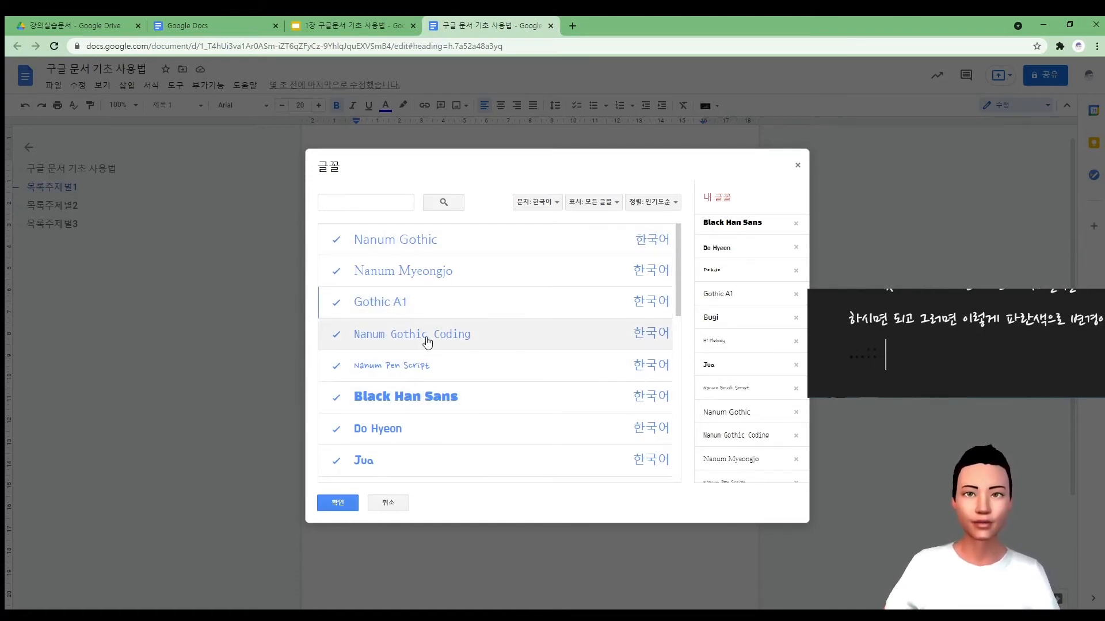
left_click(338, 503)
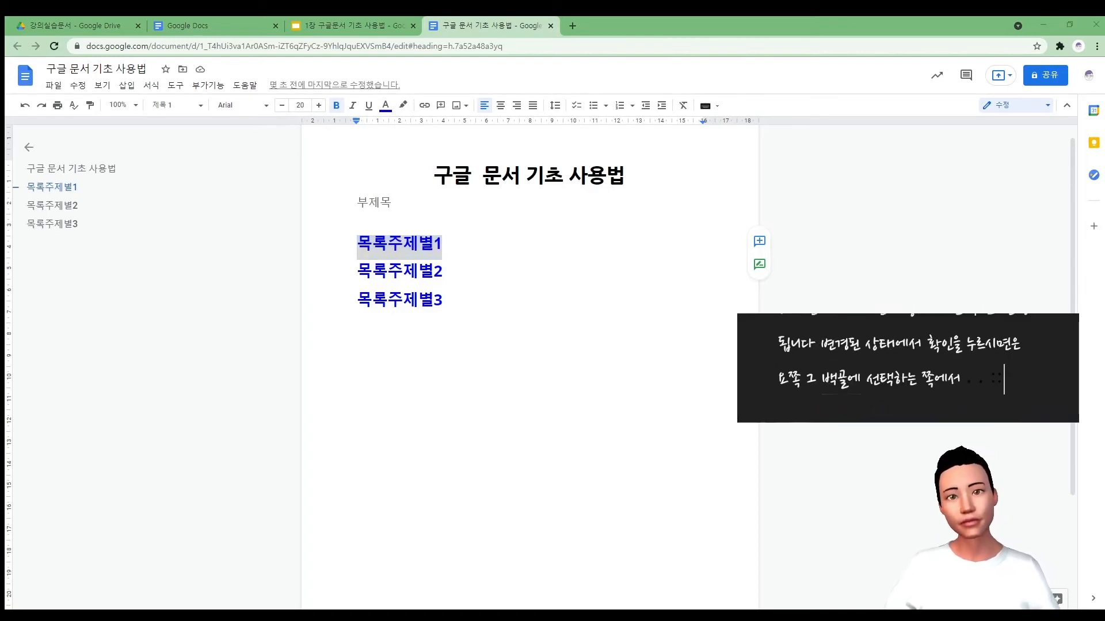
Try the fonts Do Hyeon and Dokdo on the line "목록주제별1" and settle on Nanum Pen Script.
left_click(242, 105)
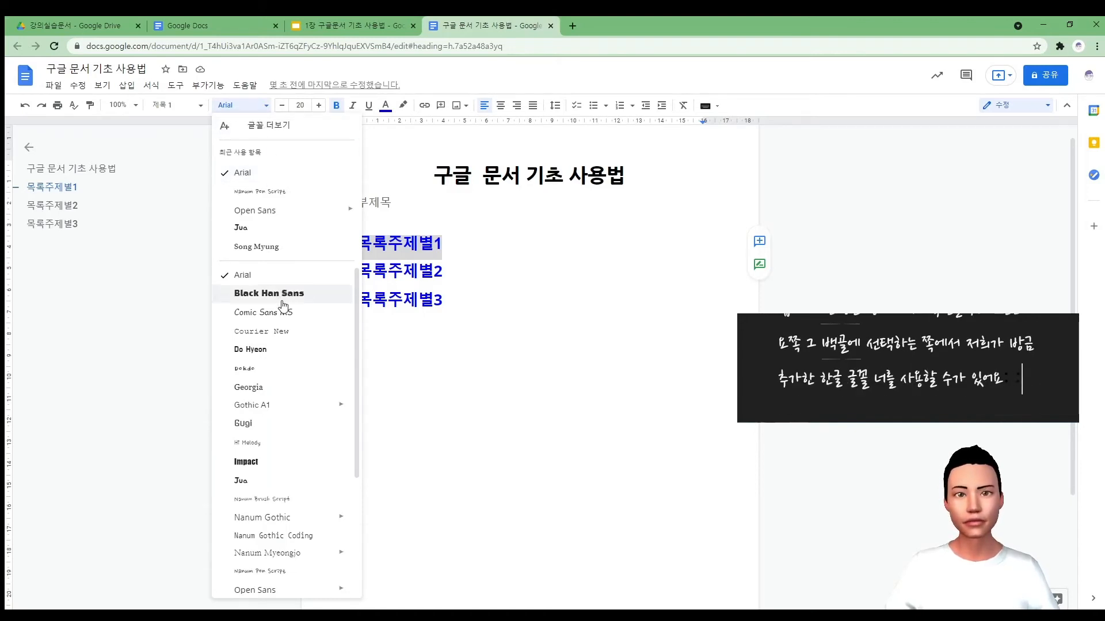
left_click(284, 359)
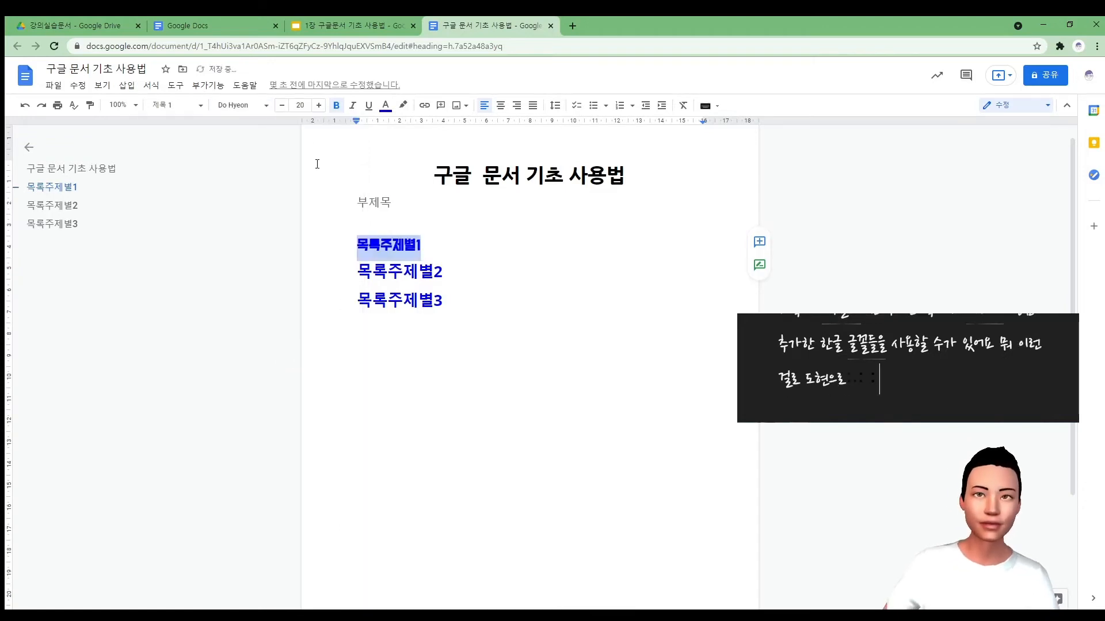
left_click(239, 105)
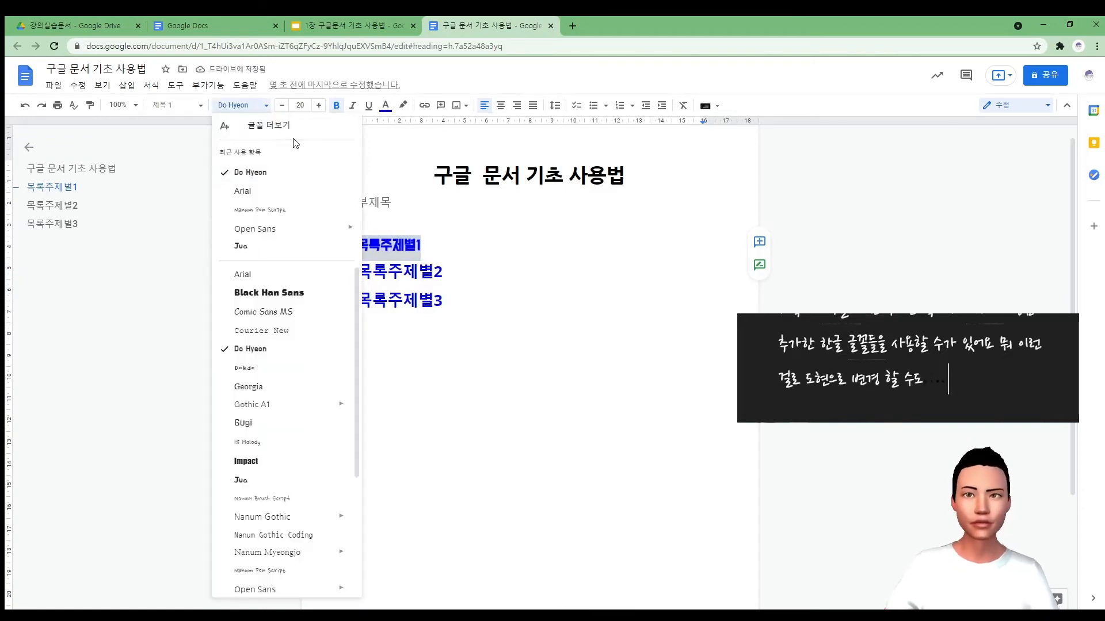
left_click(280, 370)
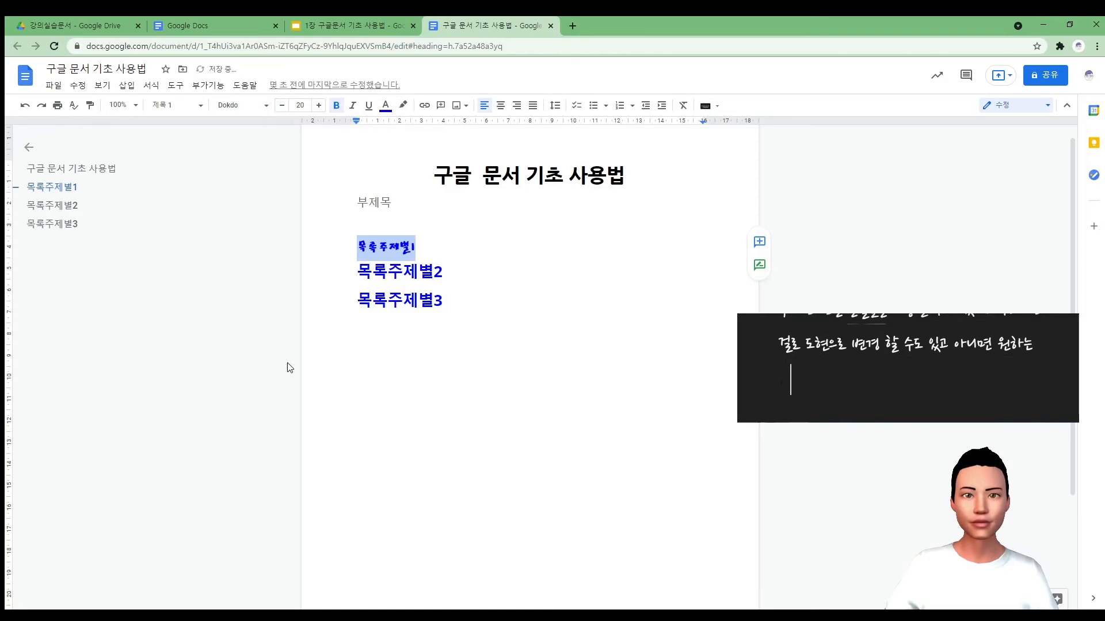
left_click(256, 106)
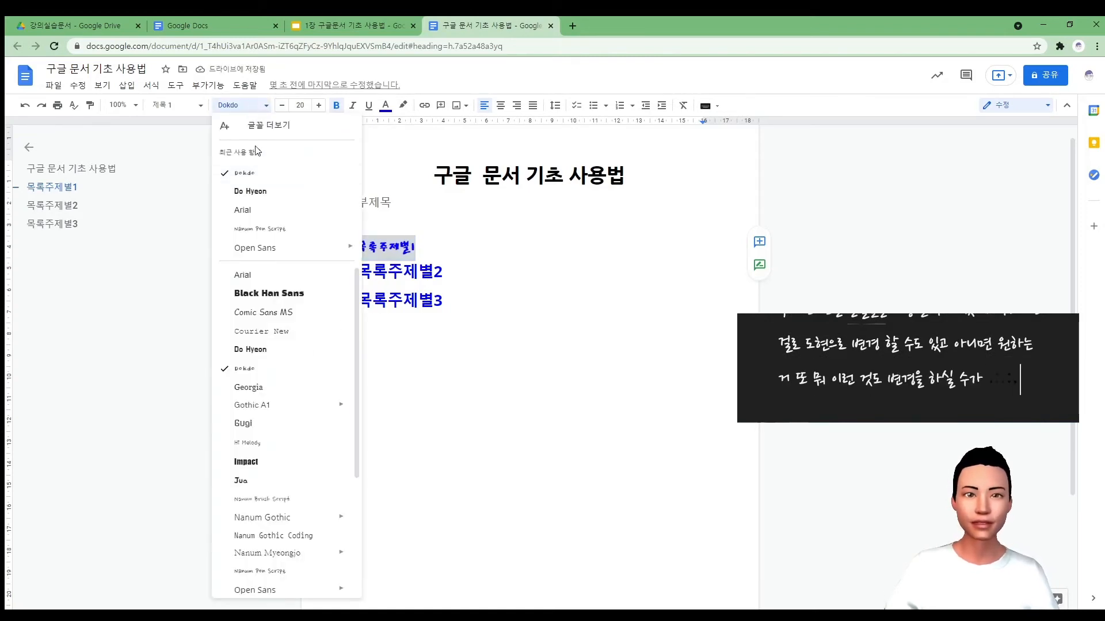
left_click(275, 230)
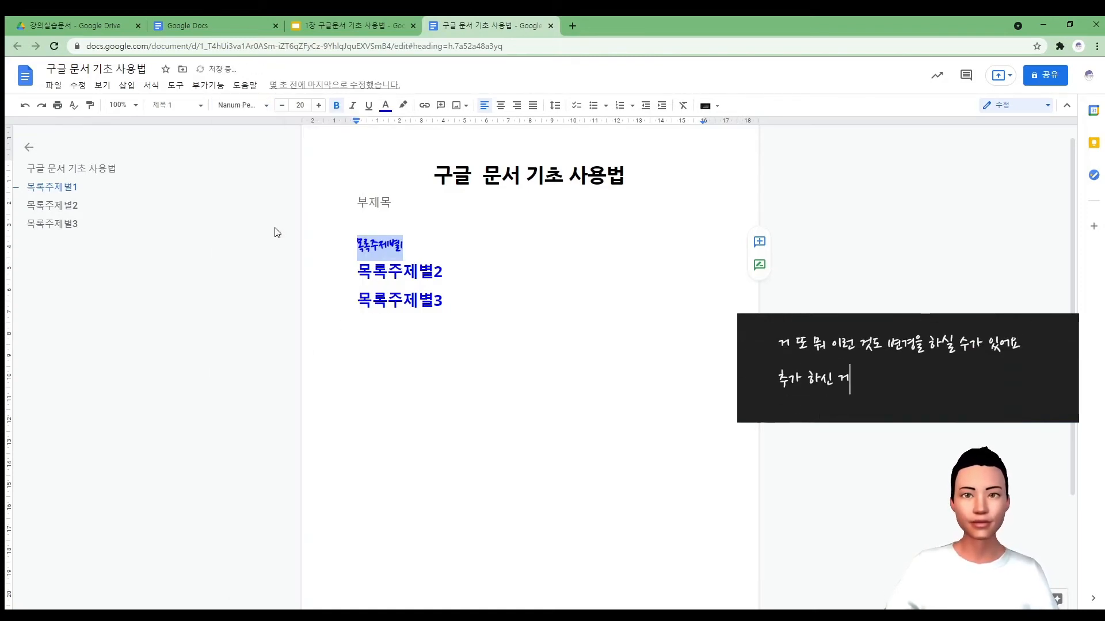
Review the additional fonts filtered by the script 한국어, confirm the selection and view the document's font list.
left_click(256, 109)
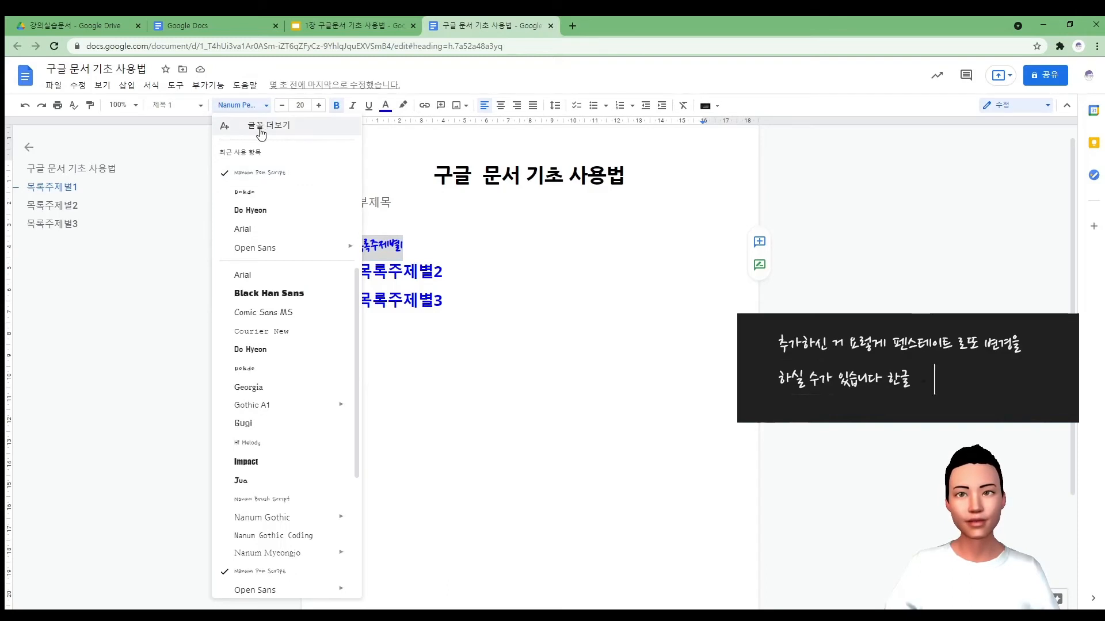
left_click(260, 126)
left_click(551, 206)
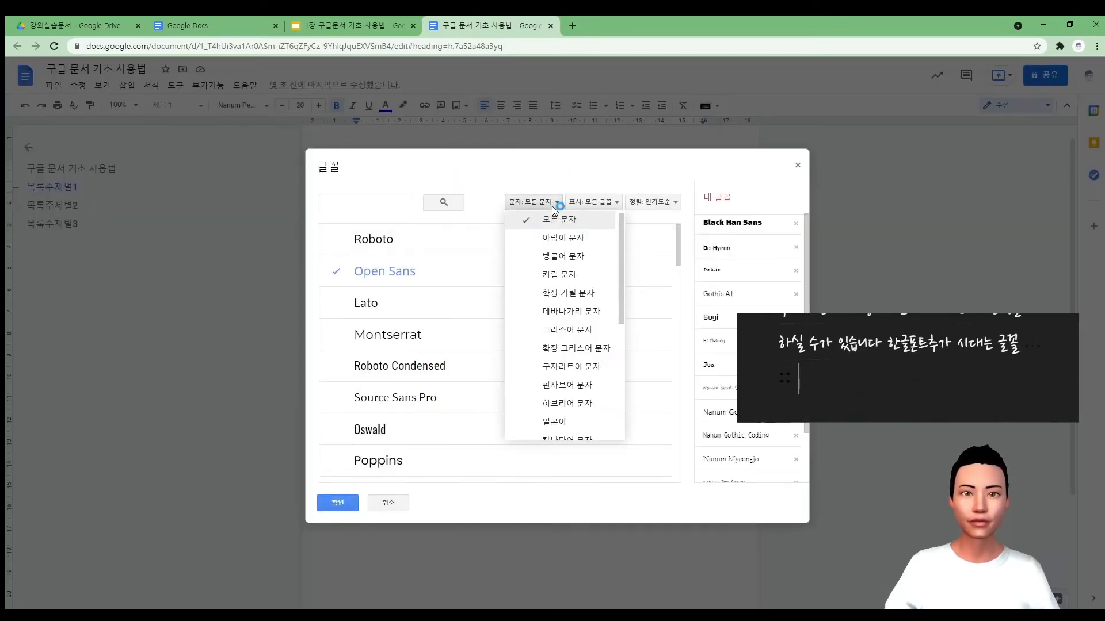
scroll(551, 384, "down", 1)
scroll(551, 384, "down", 2)
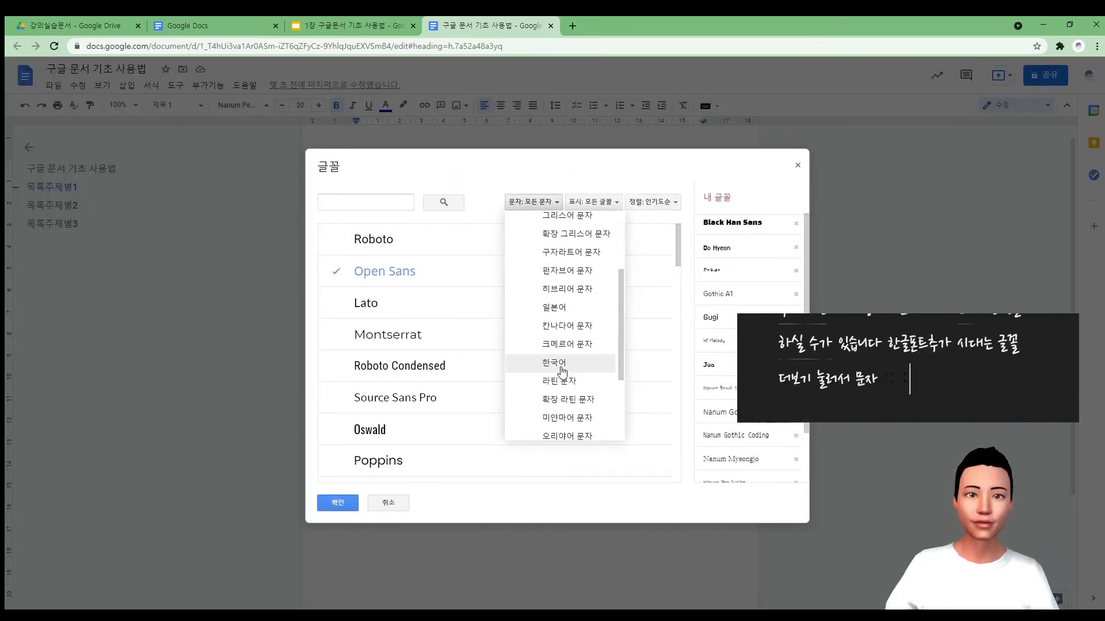
left_click(551, 367)
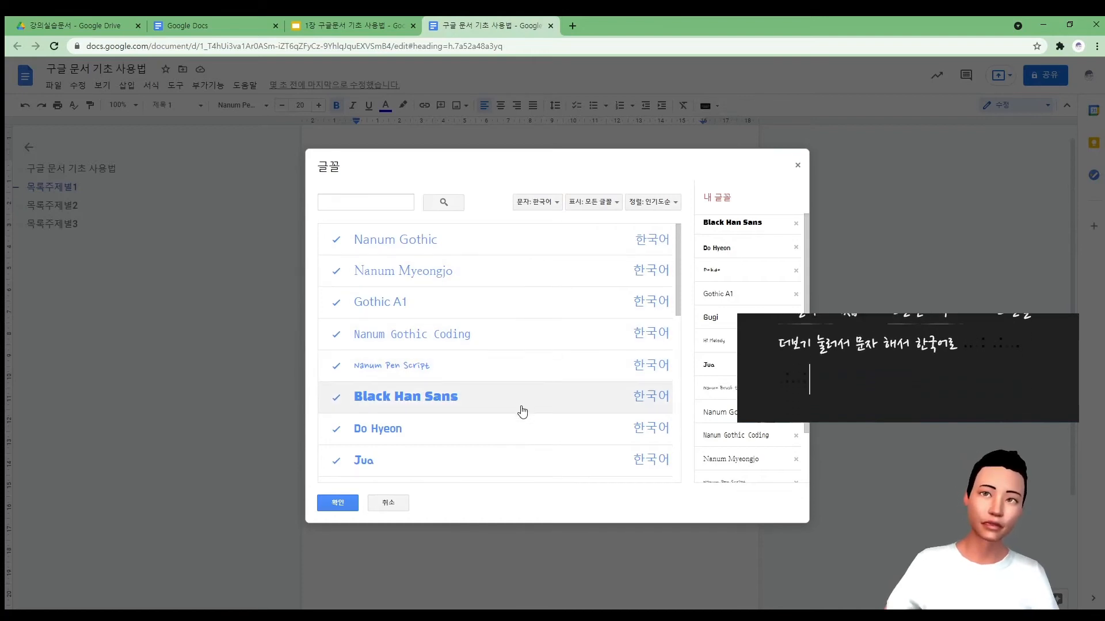
scroll(520, 412, "down", 1)
left_click(327, 500)
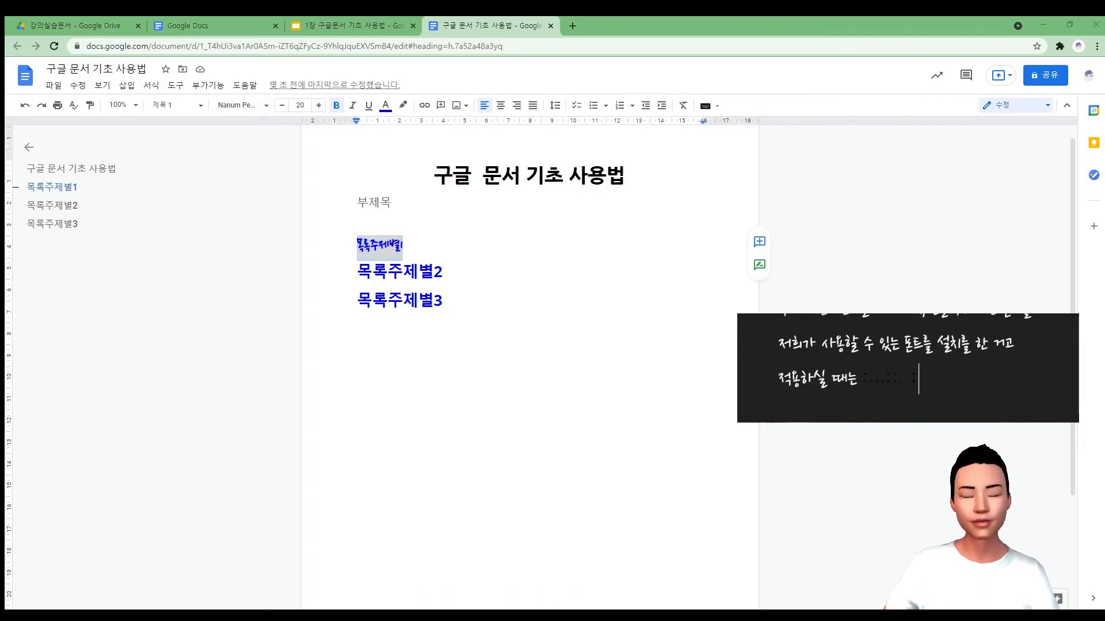
left_click(258, 109)
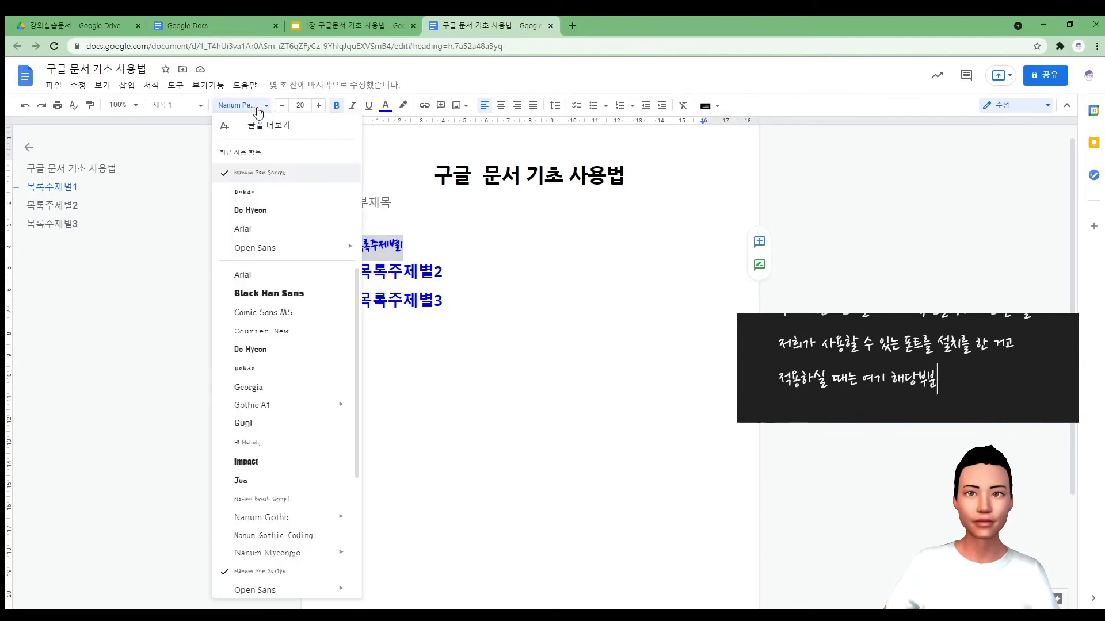
mouse_move(307, 257)
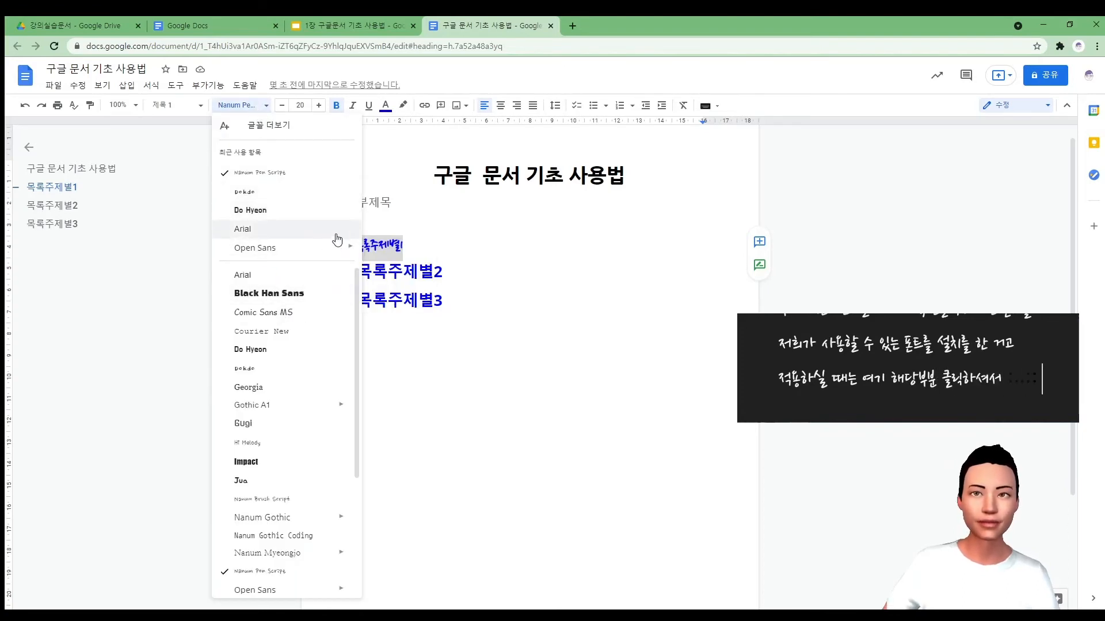
left_click(452, 248)
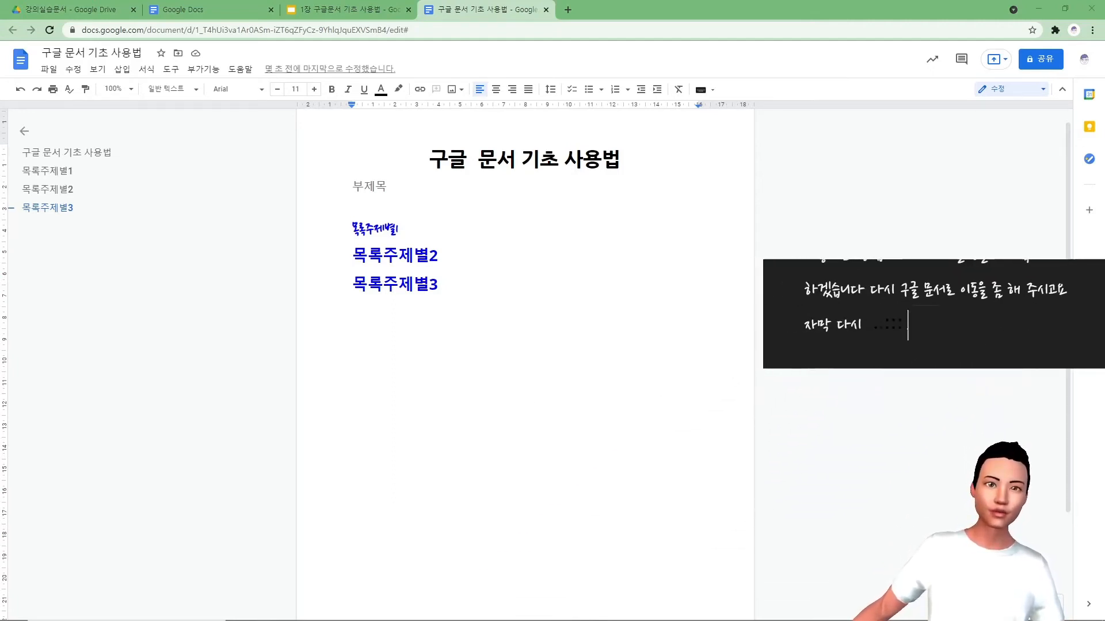
Add an empty line below "목록주제별3" and insert a table of 6 columns by 4 rows there.
double_click(459, 290)
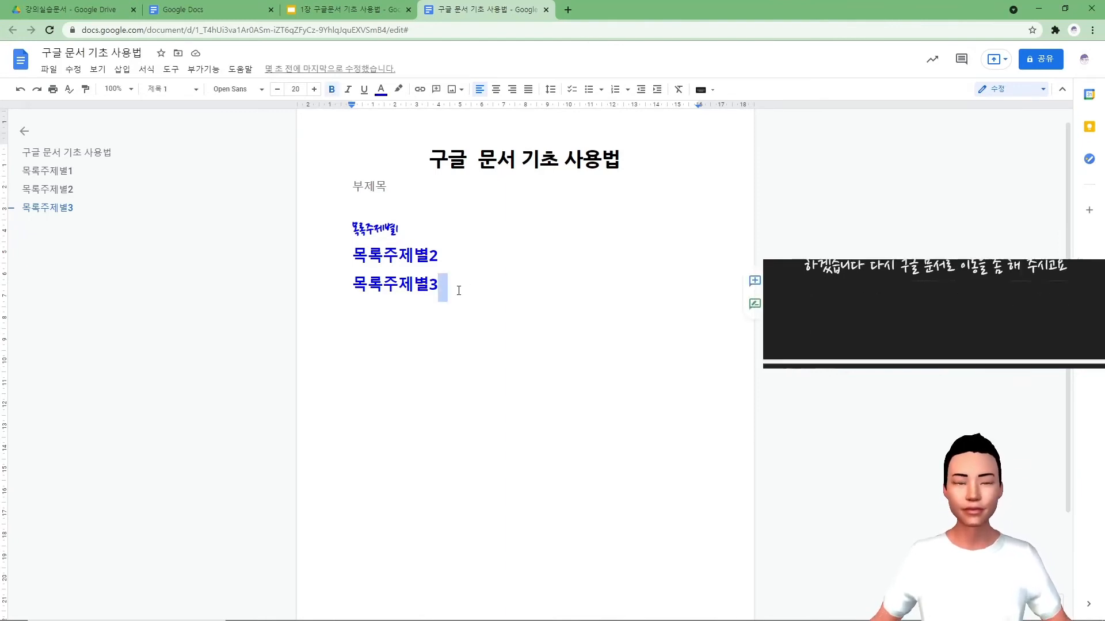
left_click(459, 290)
key("Return")
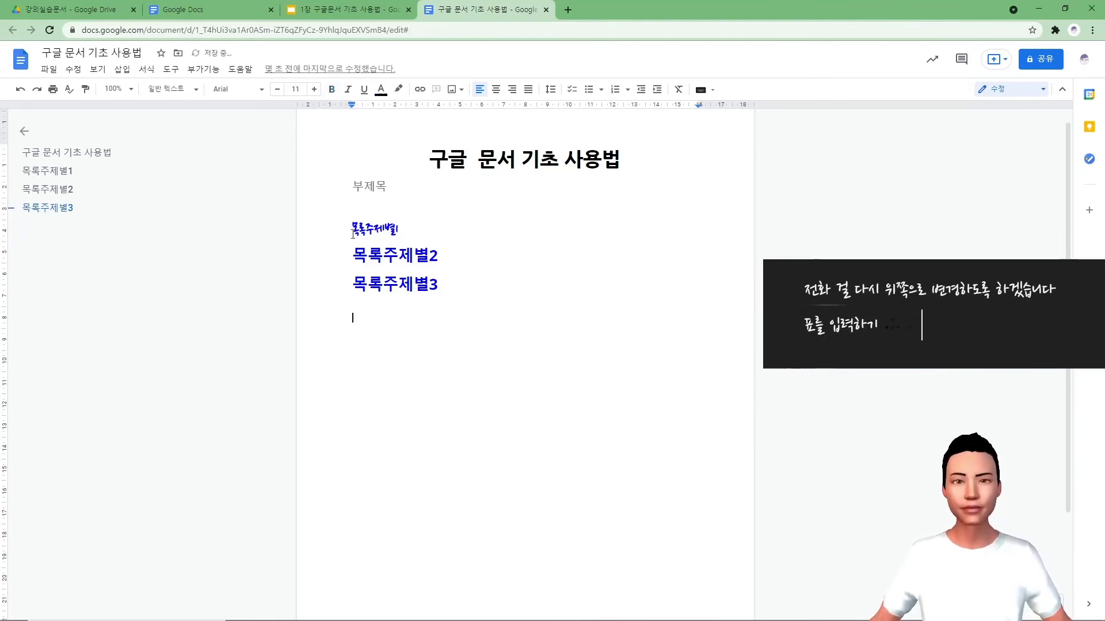
left_click(132, 74)
mouse_move(184, 115)
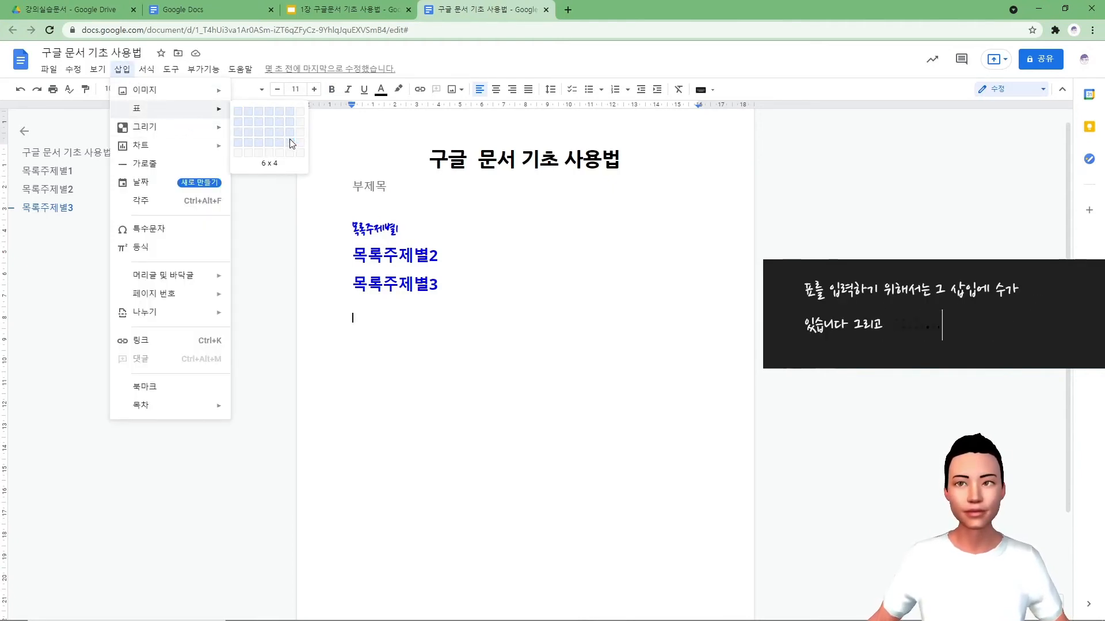
left_click(290, 140)
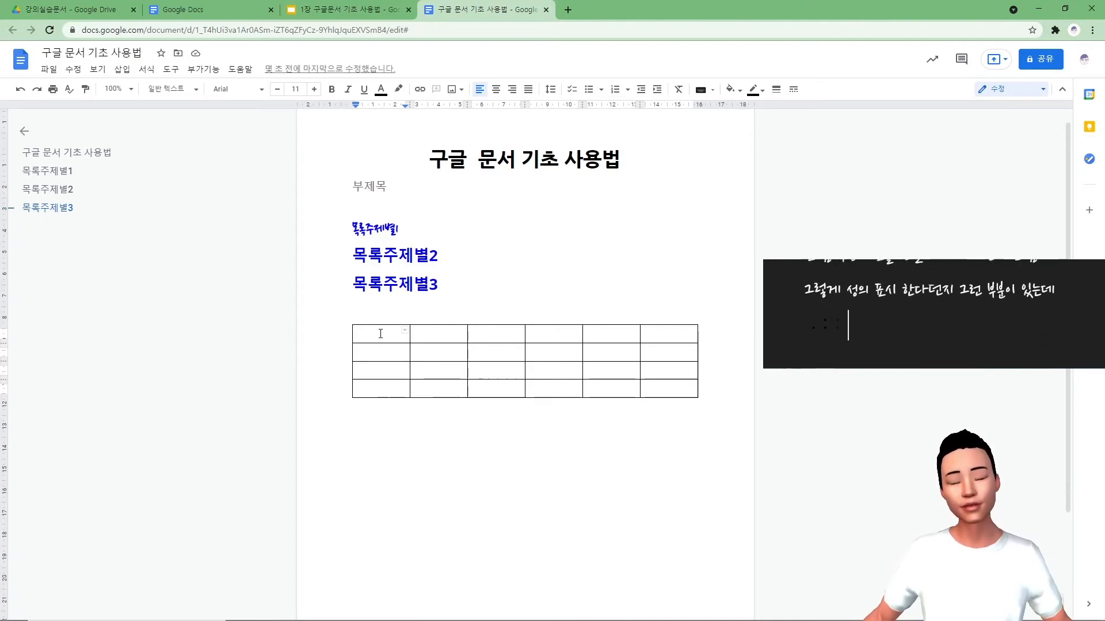
Try a red, 2.25pt, dotted line on the outer borders of the whole table.
left_click_drag(380, 334, 654, 389)
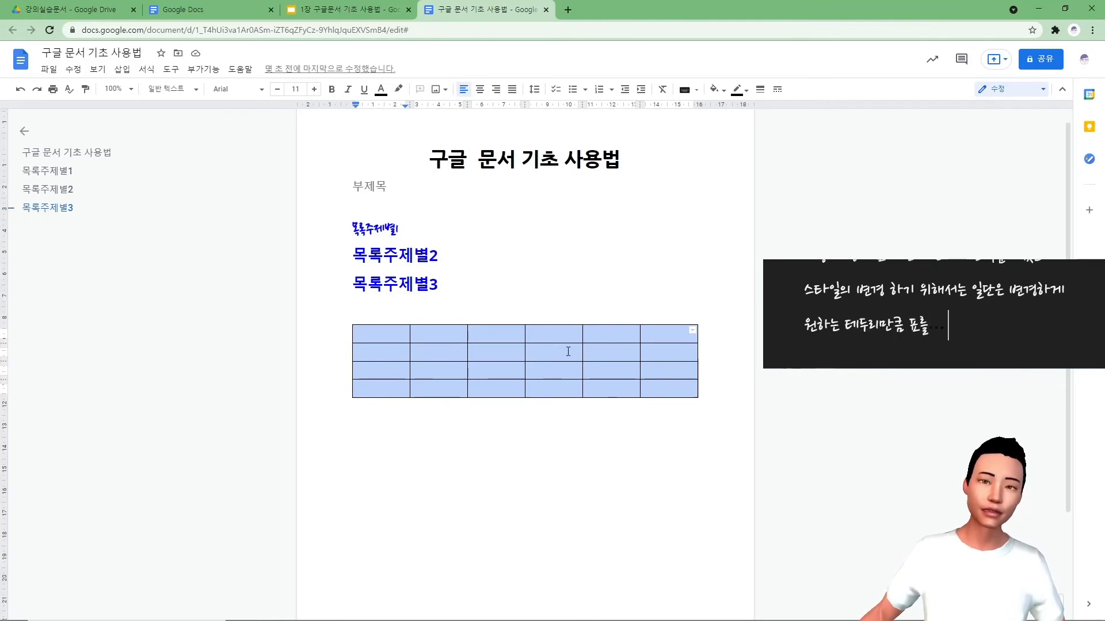
left_click(693, 333)
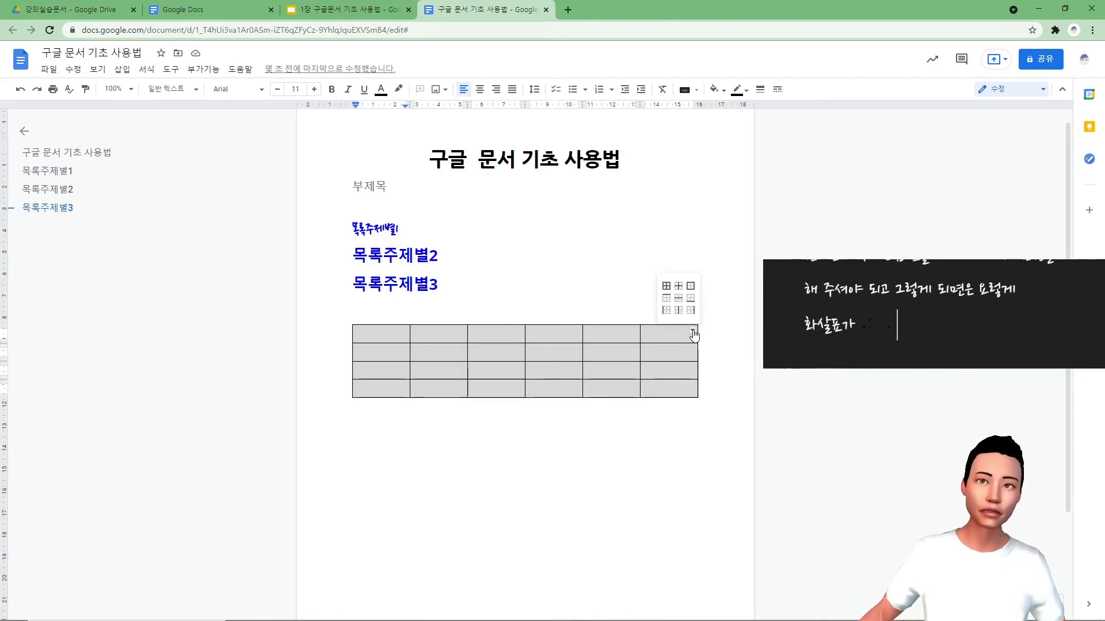
left_click(693, 289)
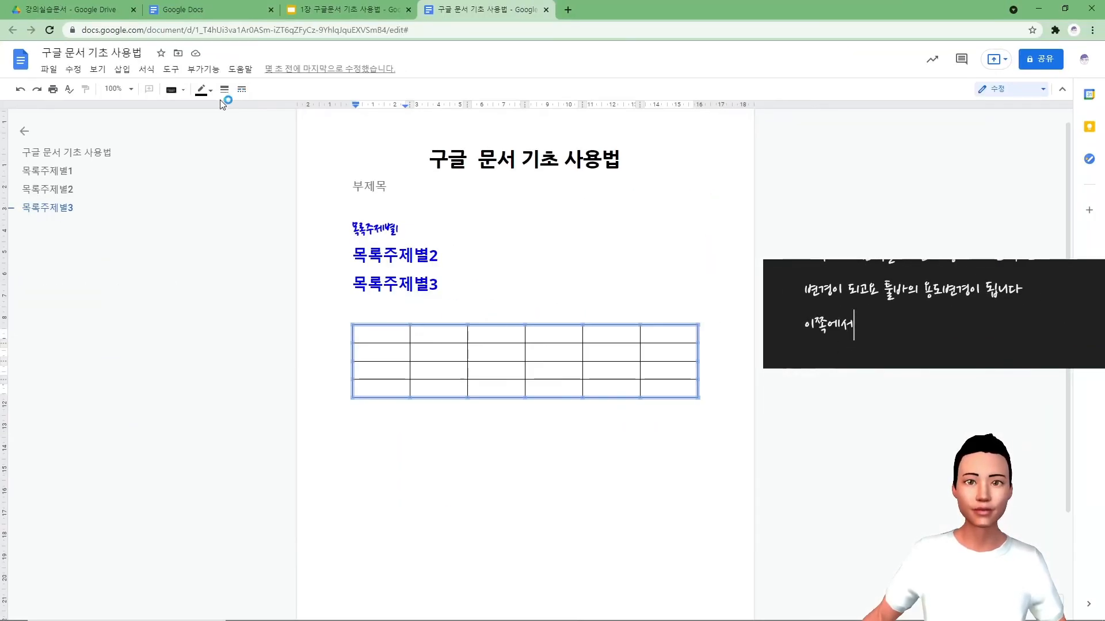
left_click(211, 92)
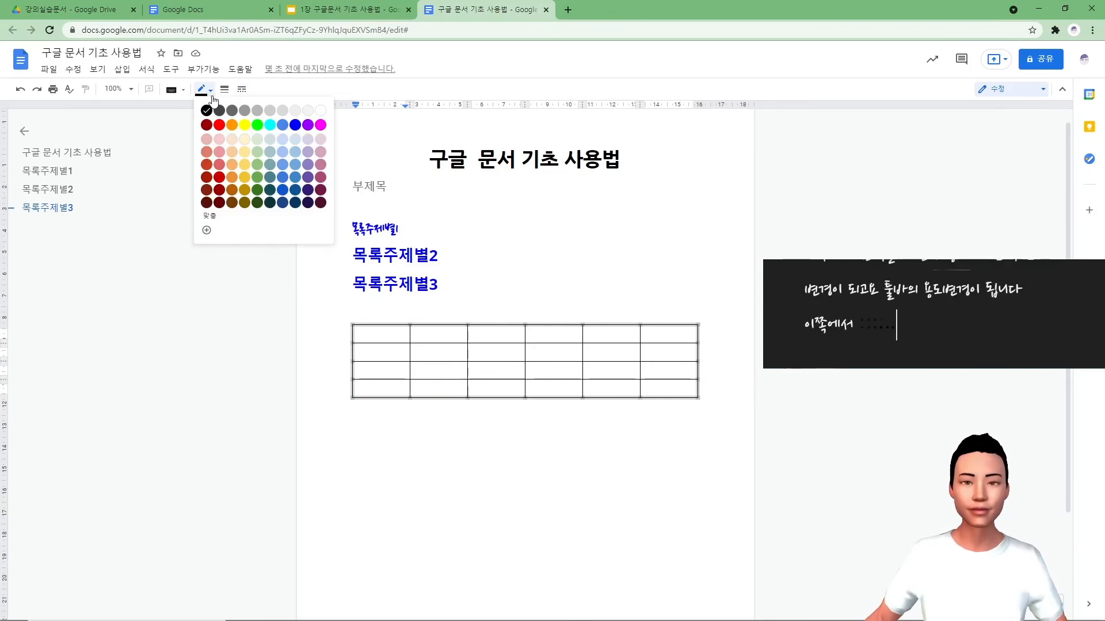
left_click(219, 125)
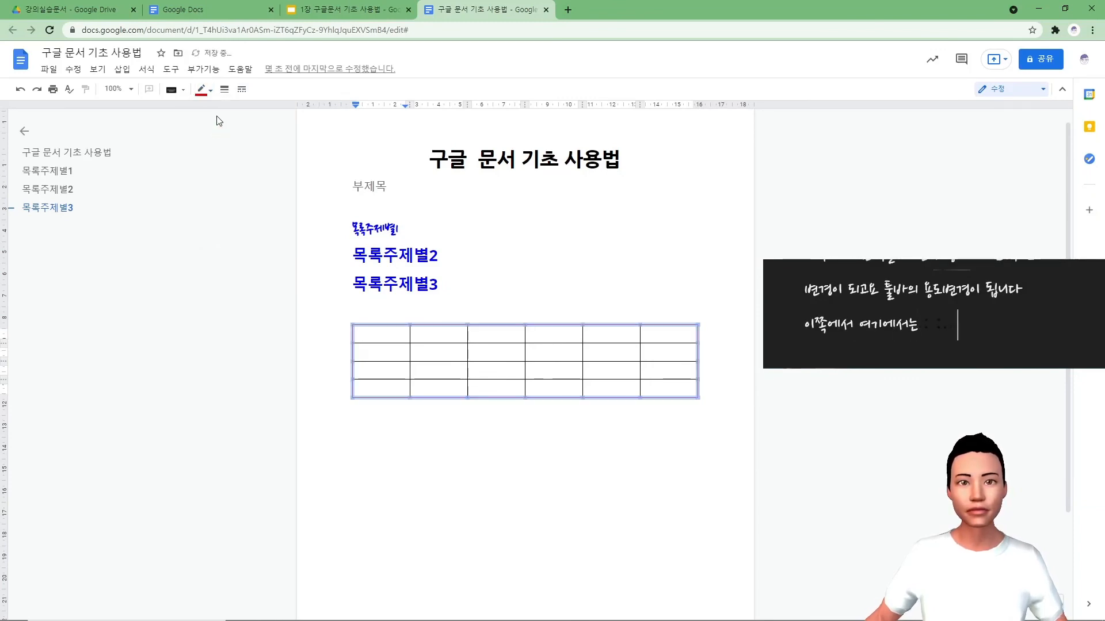
left_click(225, 89)
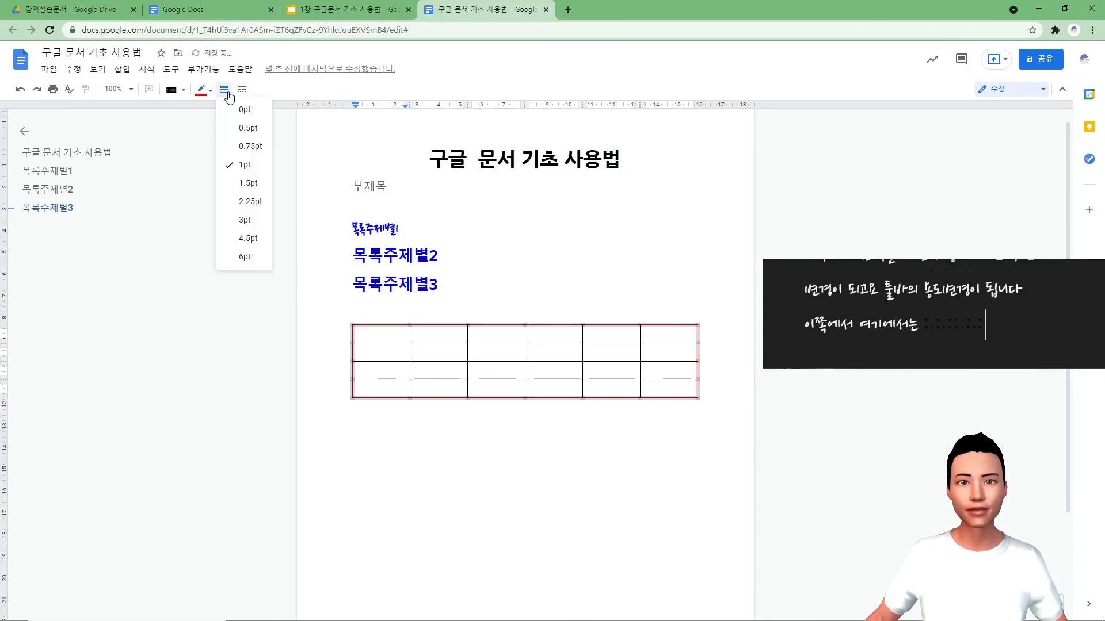
left_click(241, 201)
left_click(242, 89)
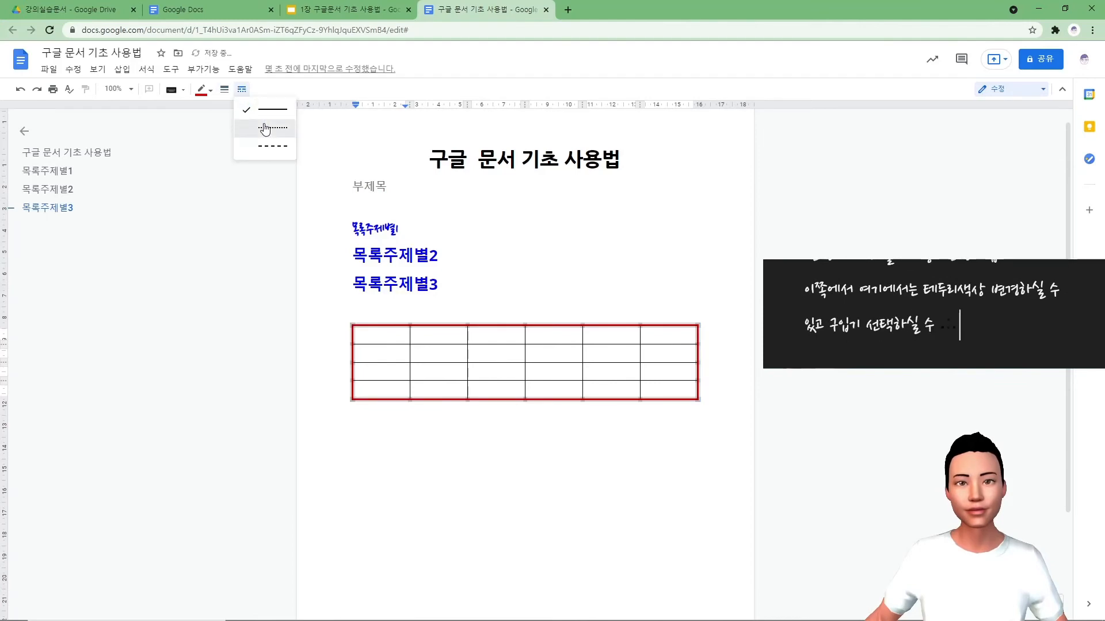
left_click(261, 124)
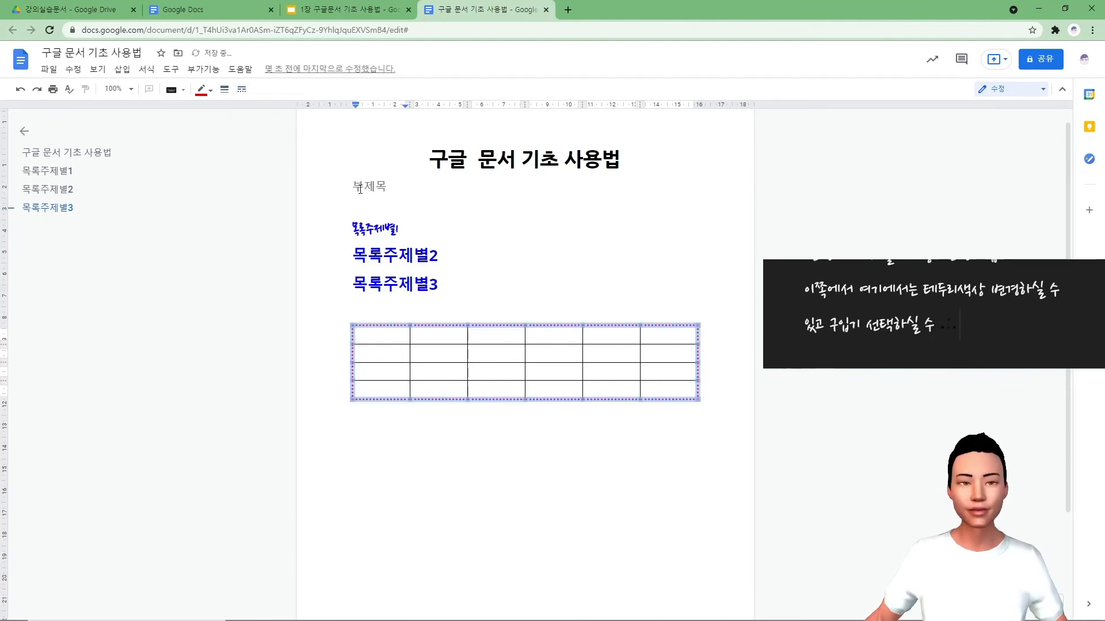
Undo the style, width and colour changes on the table's outer borders.
left_click(482, 292)
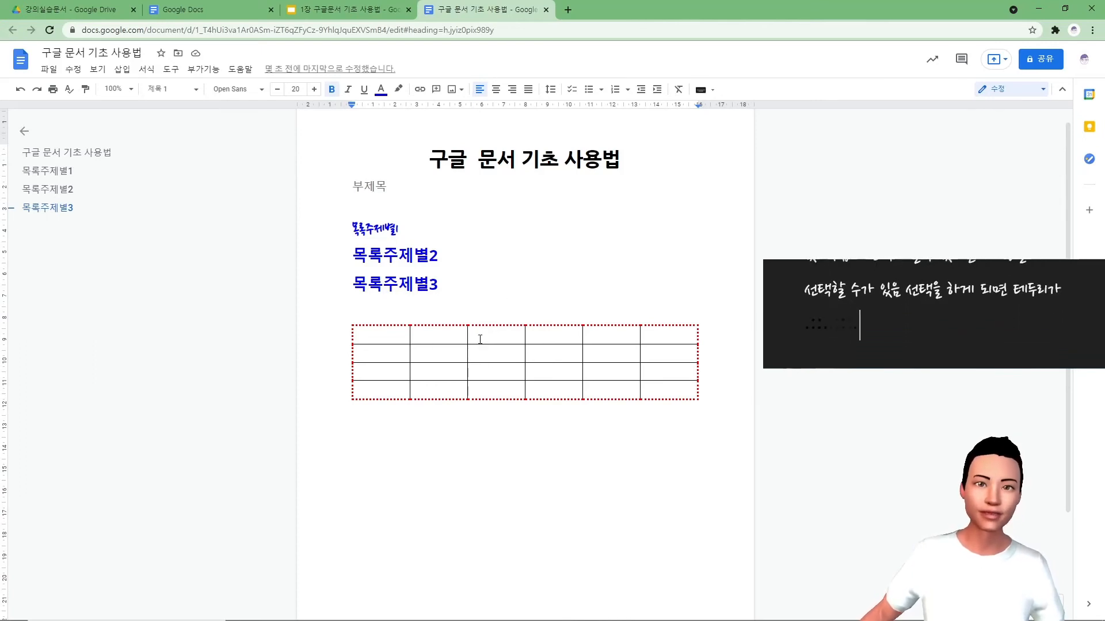
left_click(524, 399)
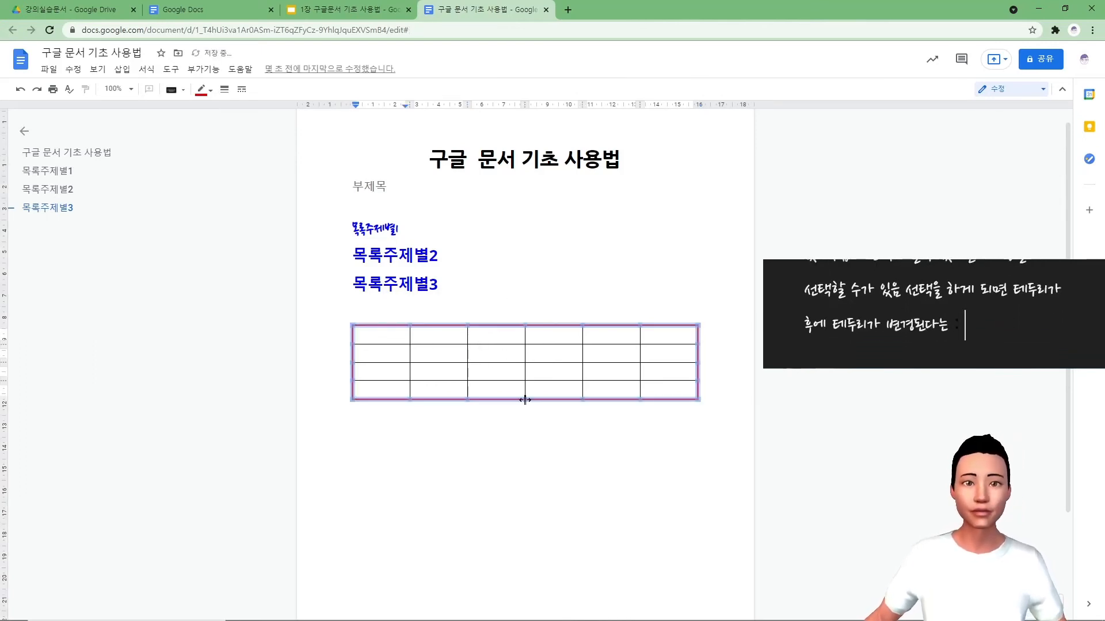
left_click(499, 439)
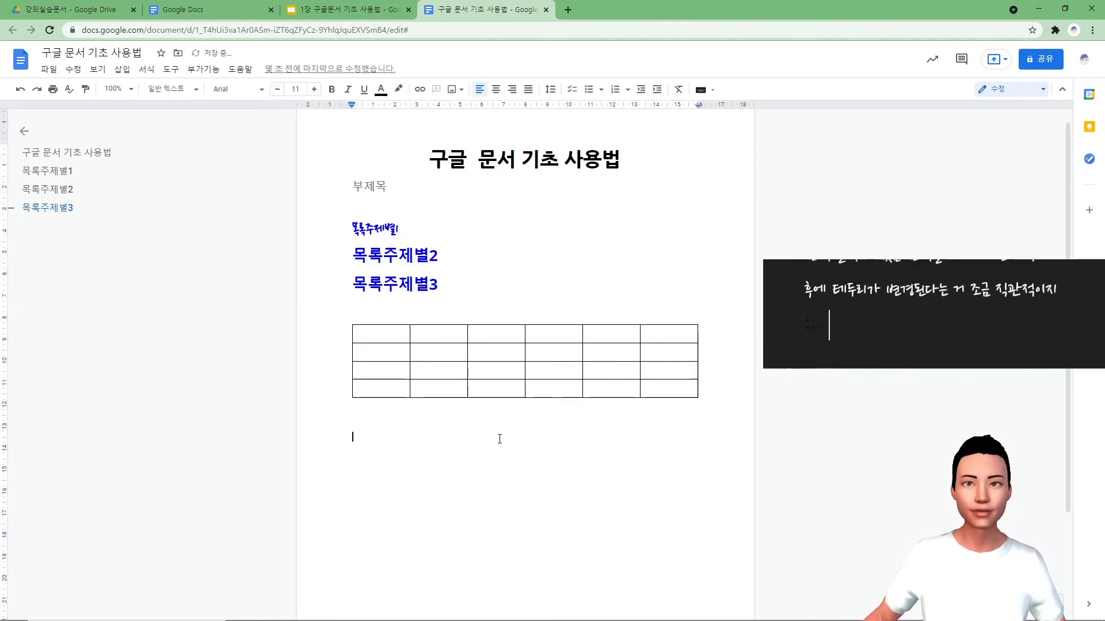
Make the inner borders of the table's top-left 2 × 2 cells dark red, 2.25pt and dashed.
left_click(375, 333)
left_click(421, 346, "shift")
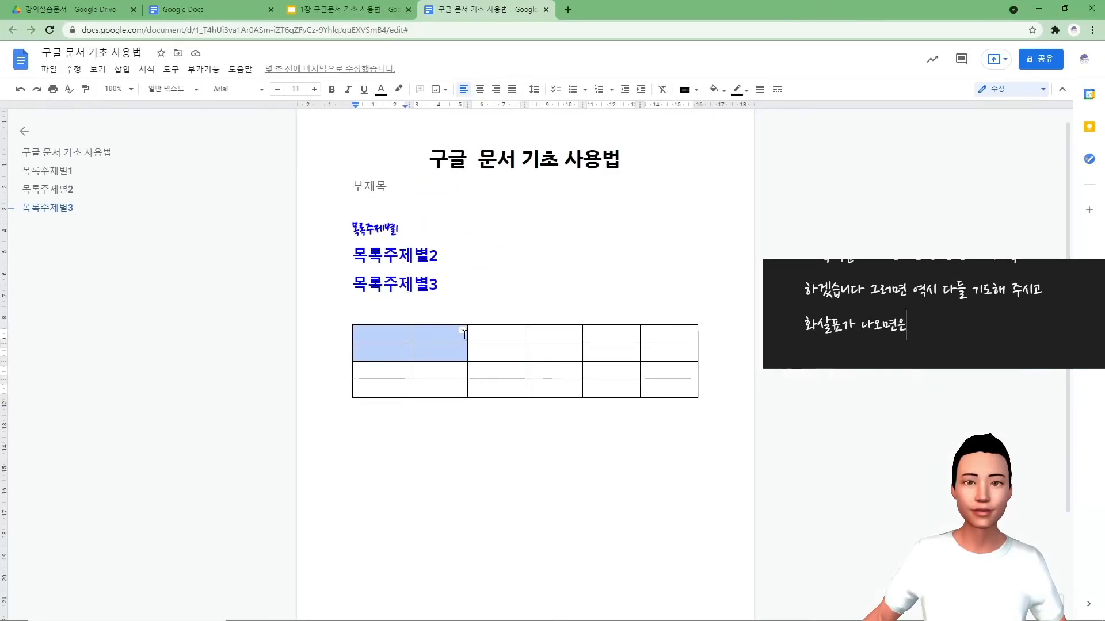
left_click(463, 332)
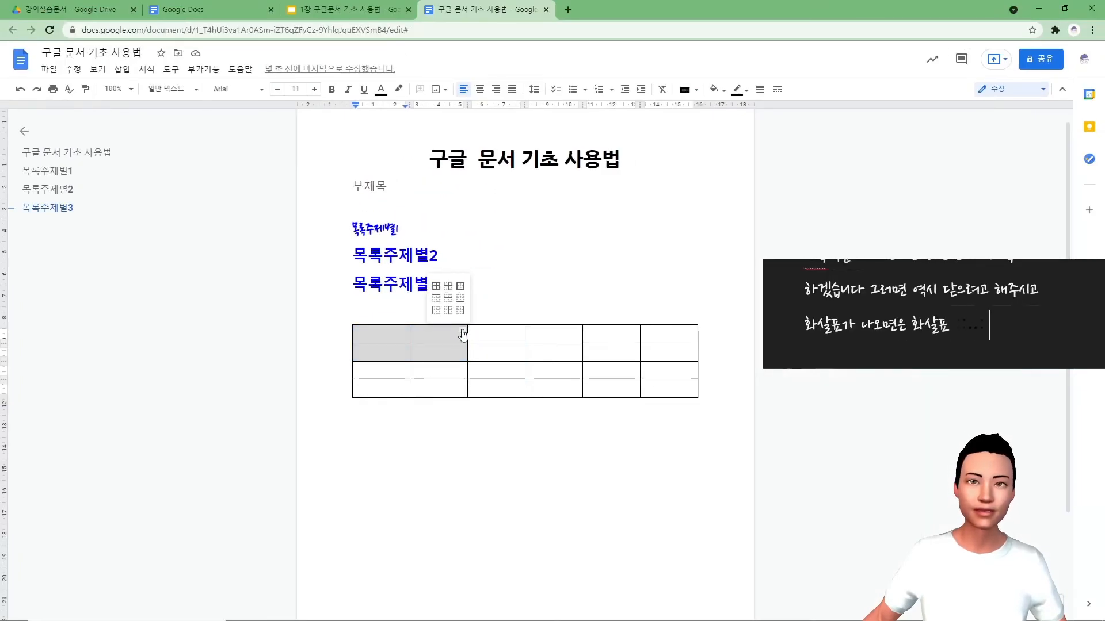
left_click(448, 289)
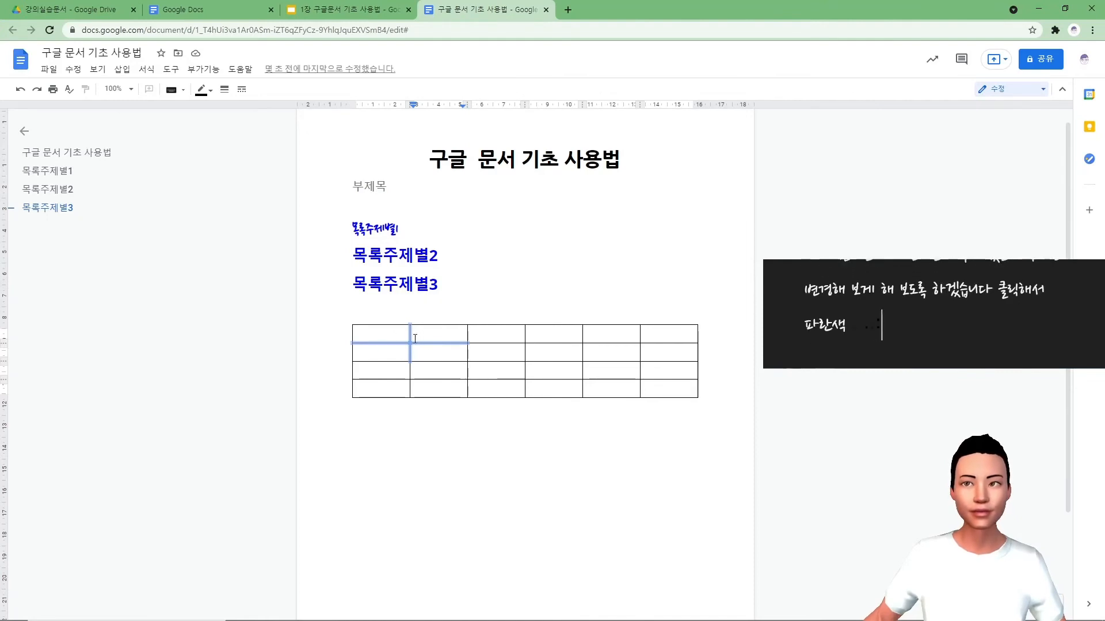
left_click(207, 94)
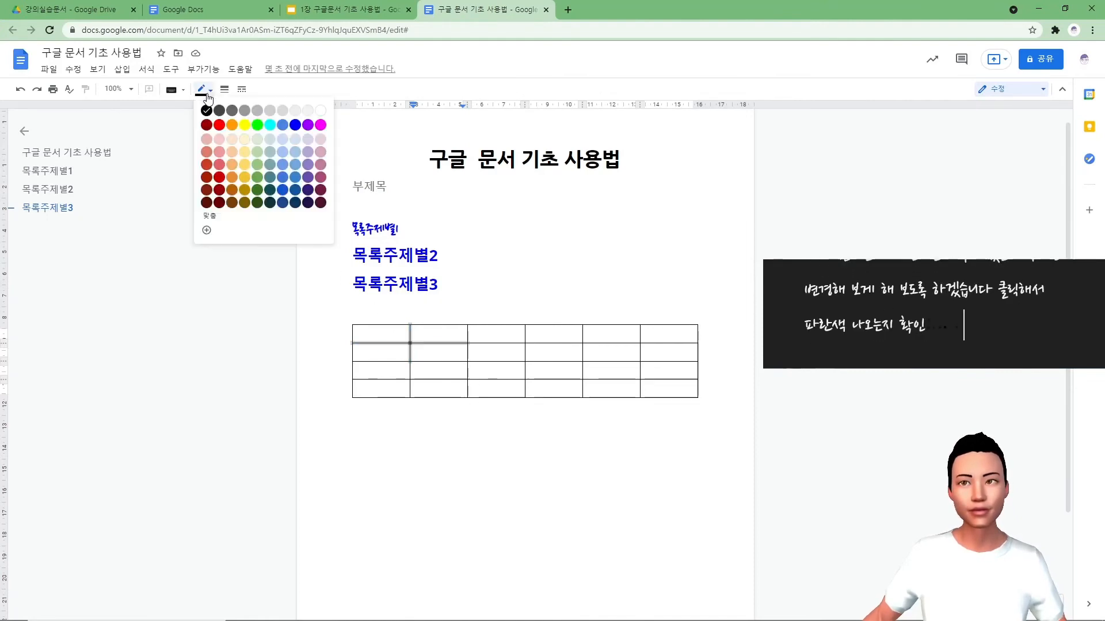
left_click(207, 125)
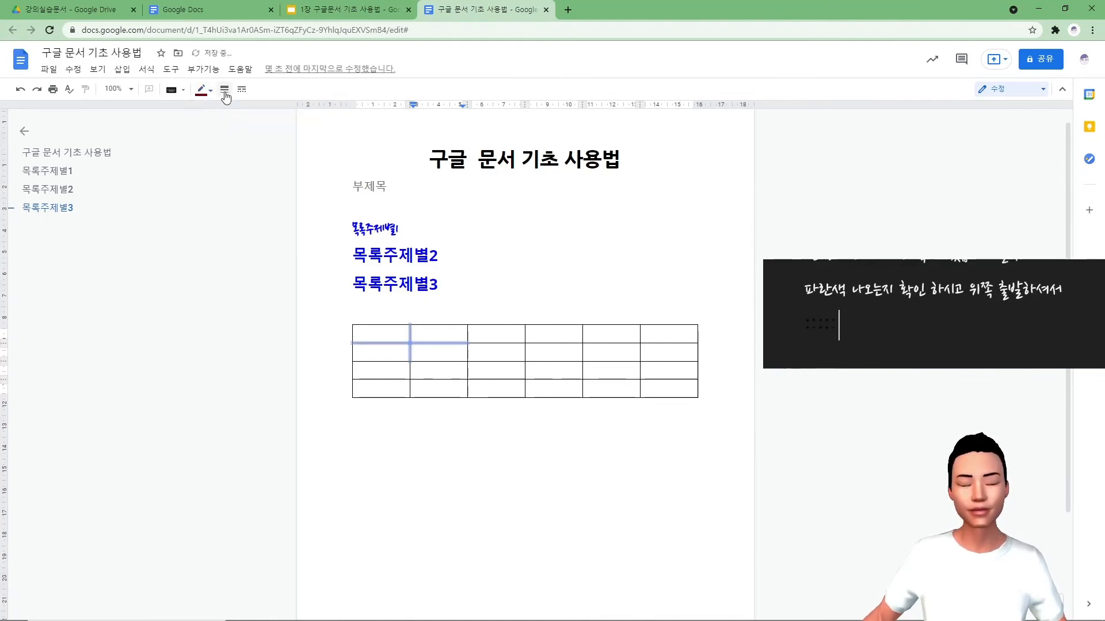
left_click(225, 89)
left_click(247, 203)
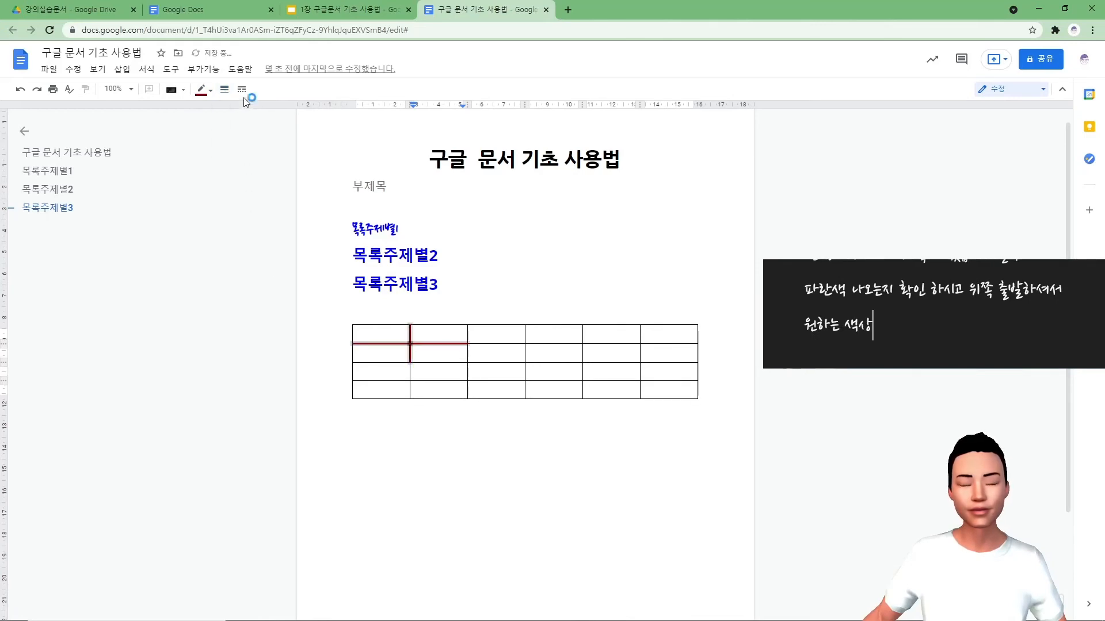
left_click(241, 89)
left_click(262, 150)
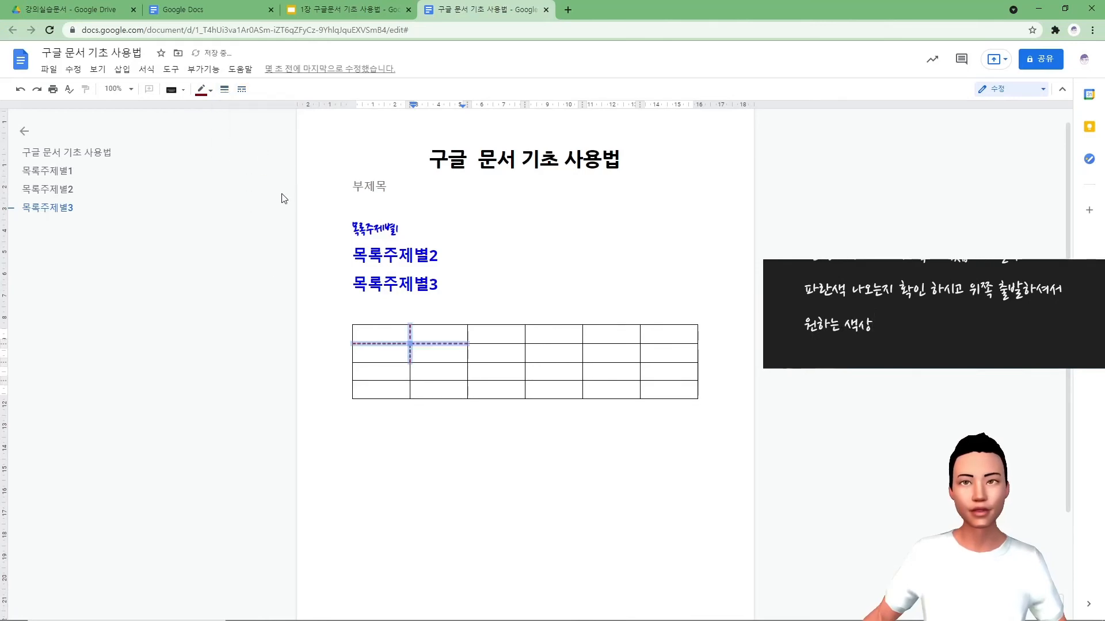
left_click(497, 295)
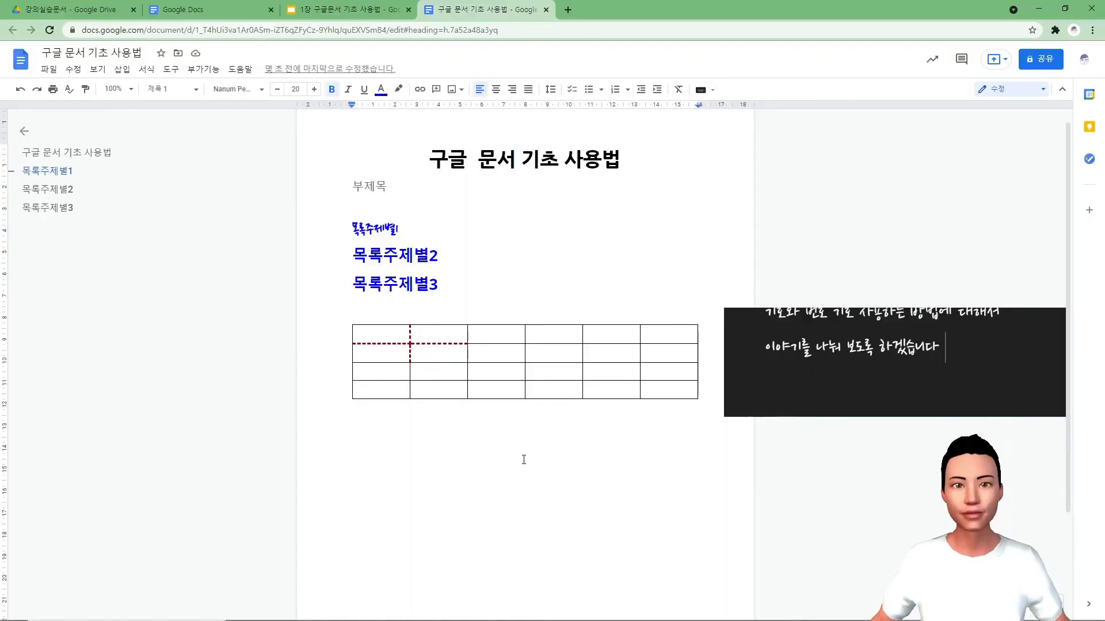
Start a bulleted list below the table with the item "이렇게 진행을 하면 디겠습니다".
left_click(525, 458)
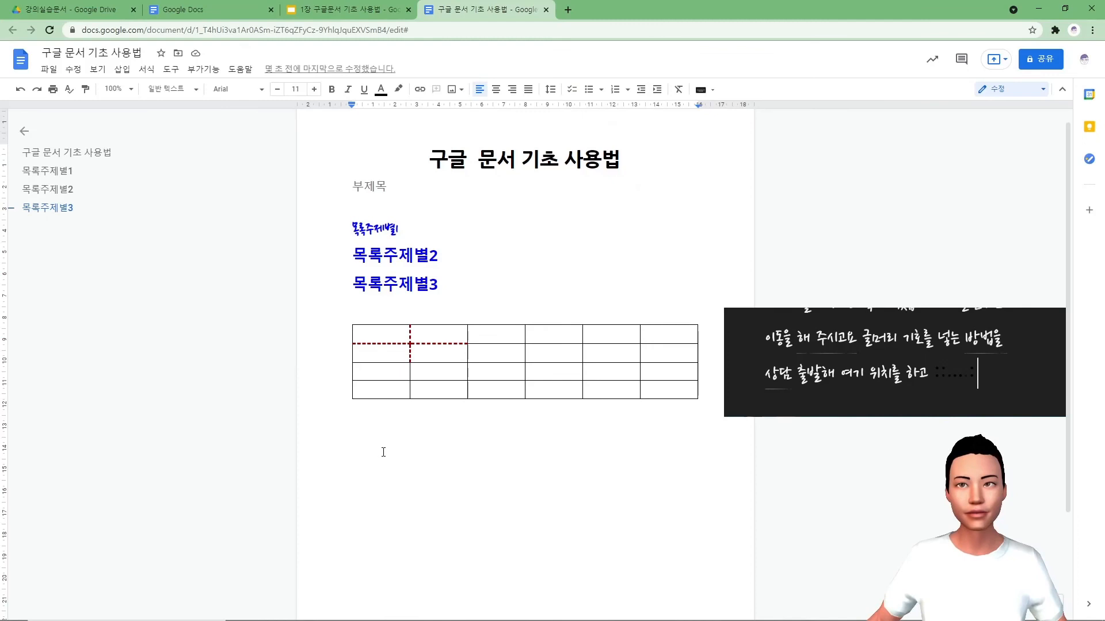
left_click(382, 440)
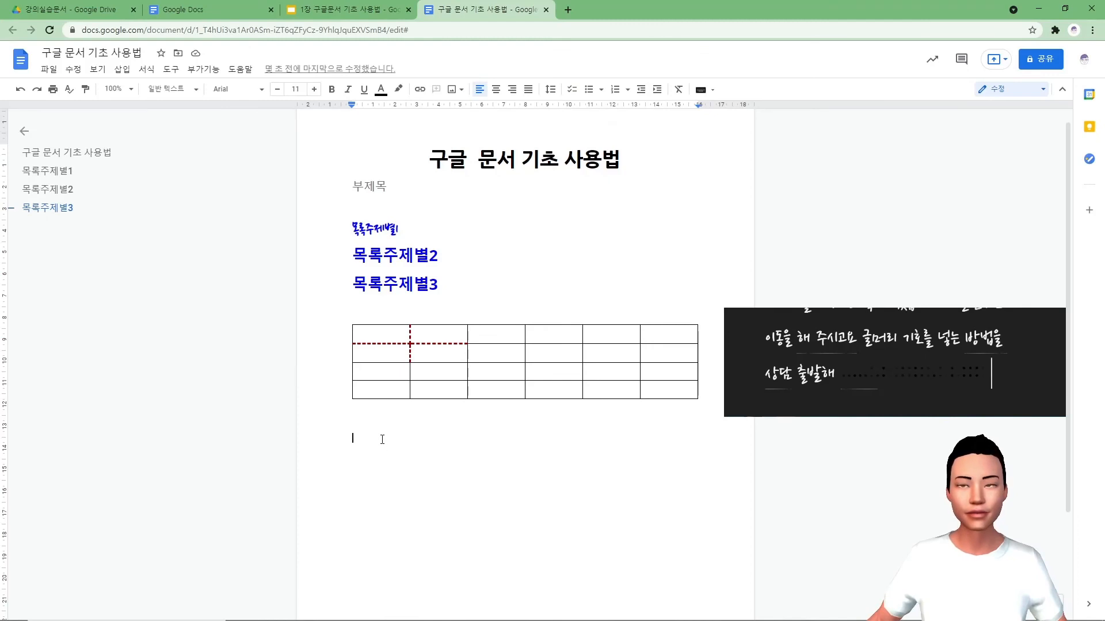
left_click(589, 90)
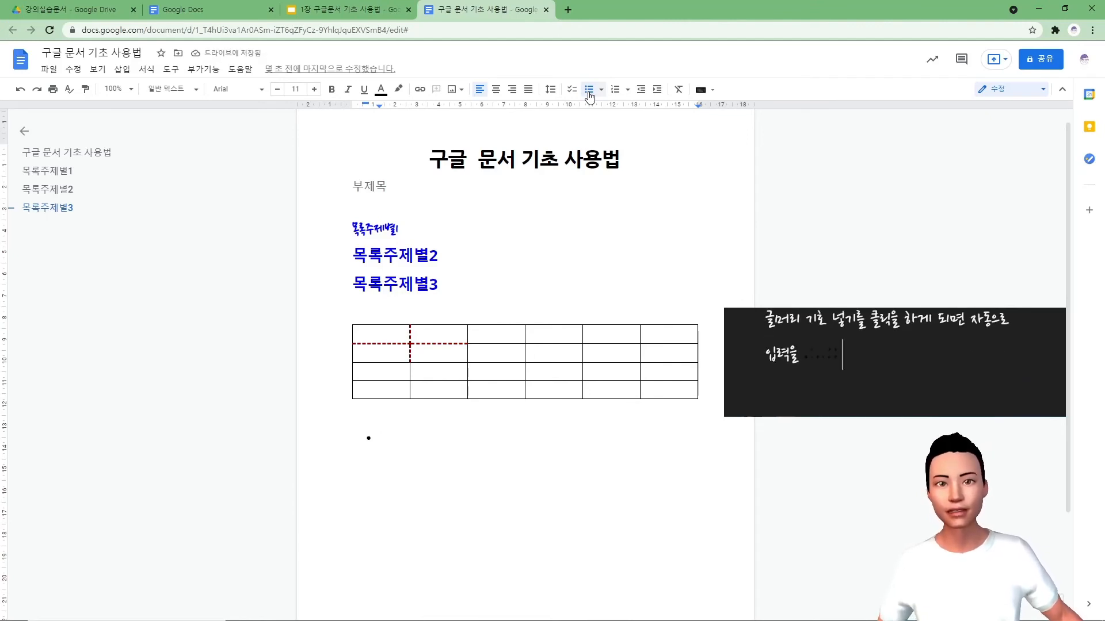
type("이렇")
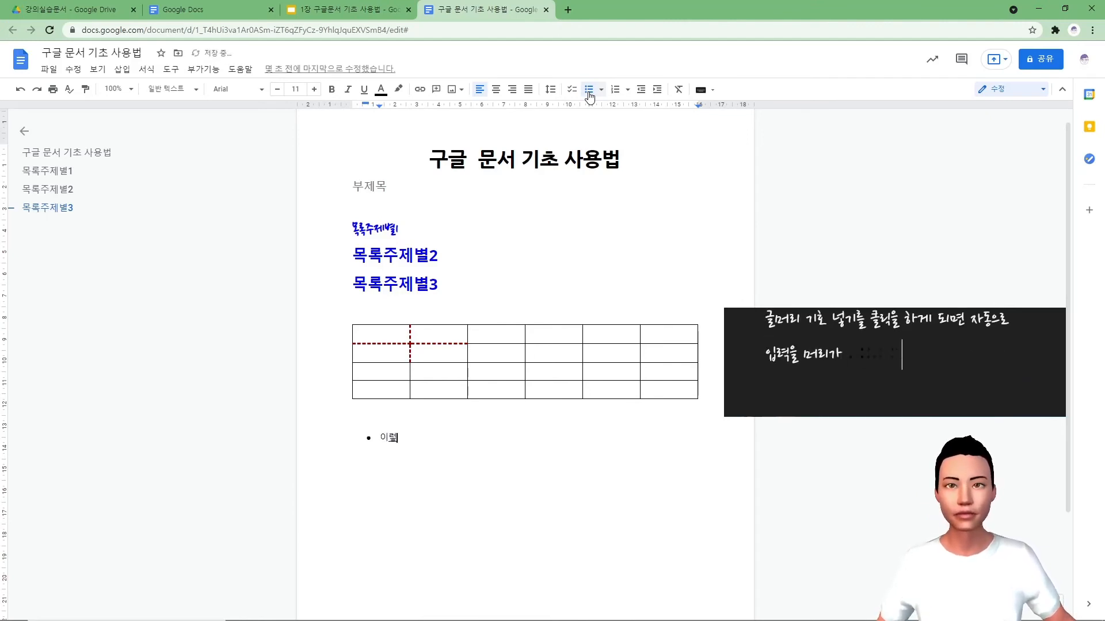
type("게 지행을 ")
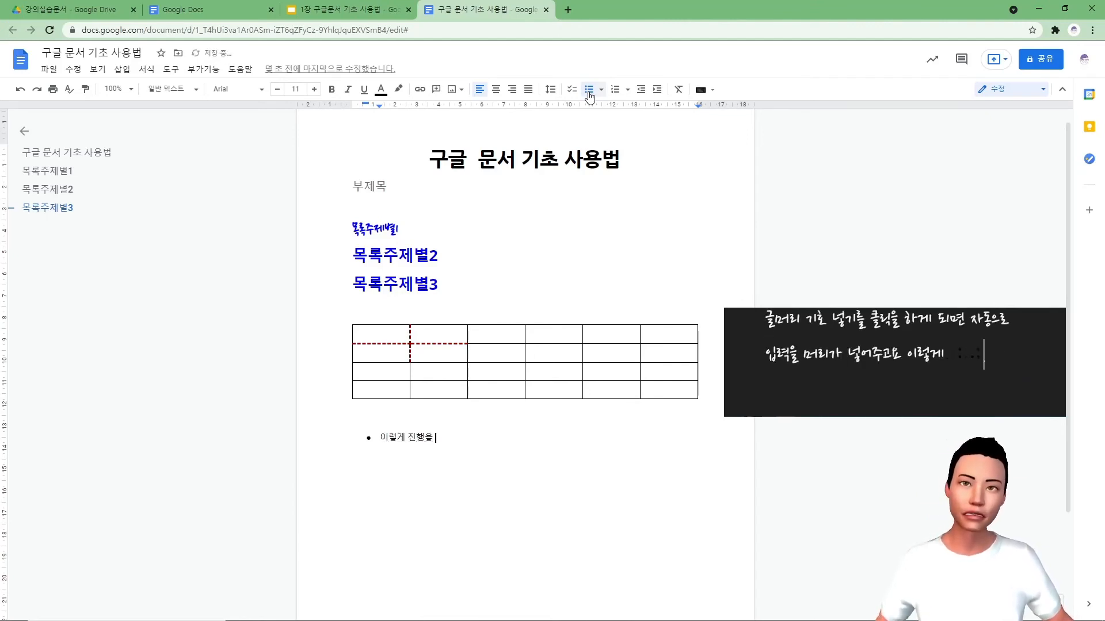
type("하면 디겠습")
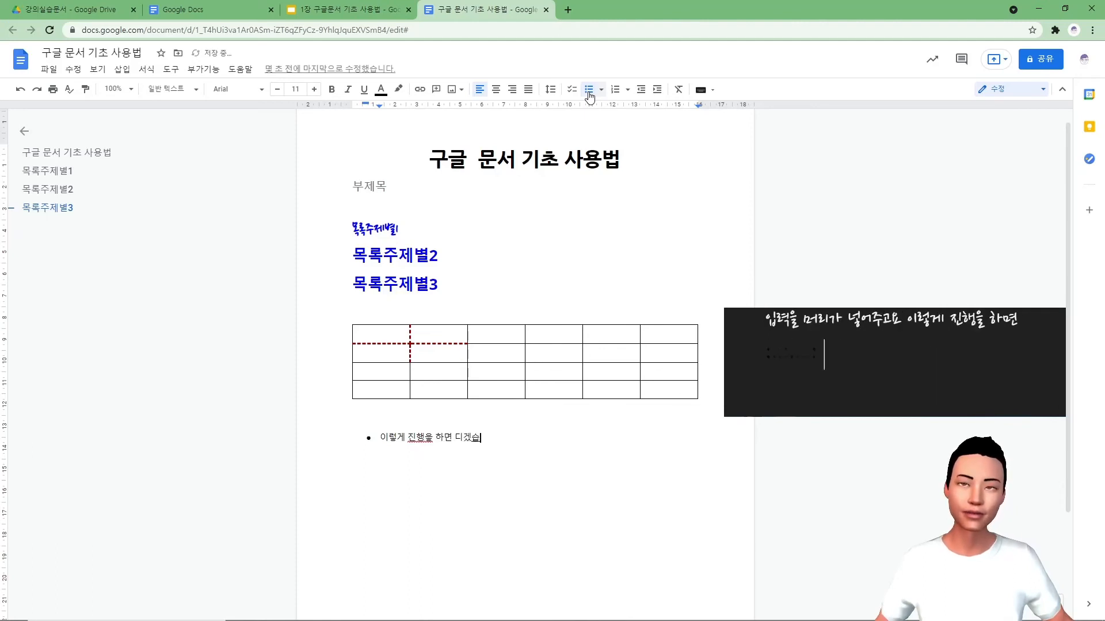
type("니다")
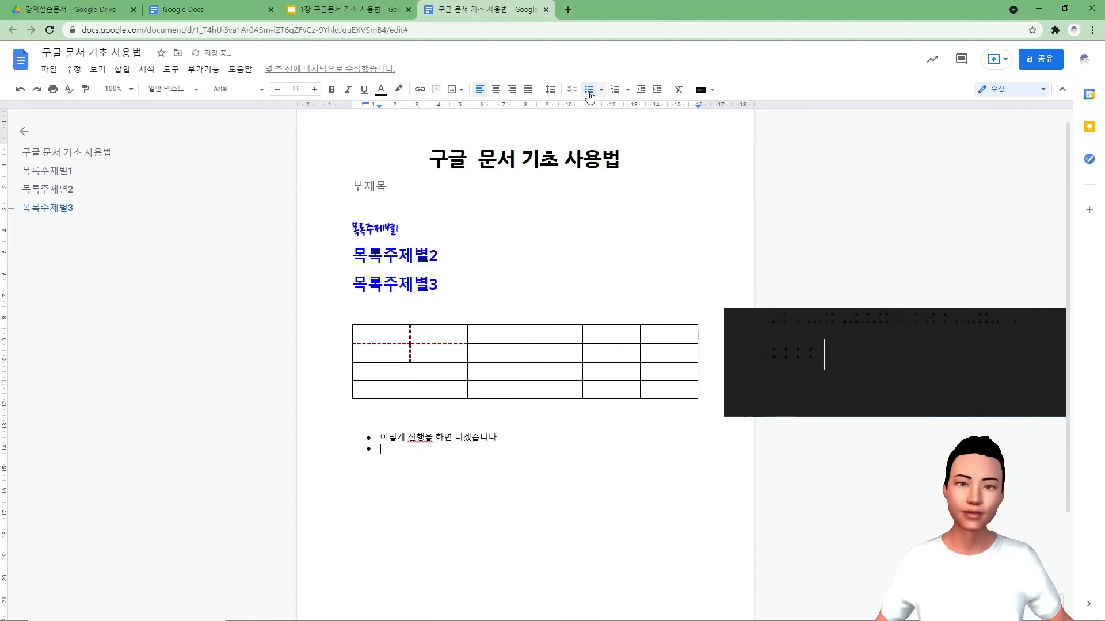
Add the nested bullet "계층" under the first list item, and end the list with an empty line below.
key("Tab")
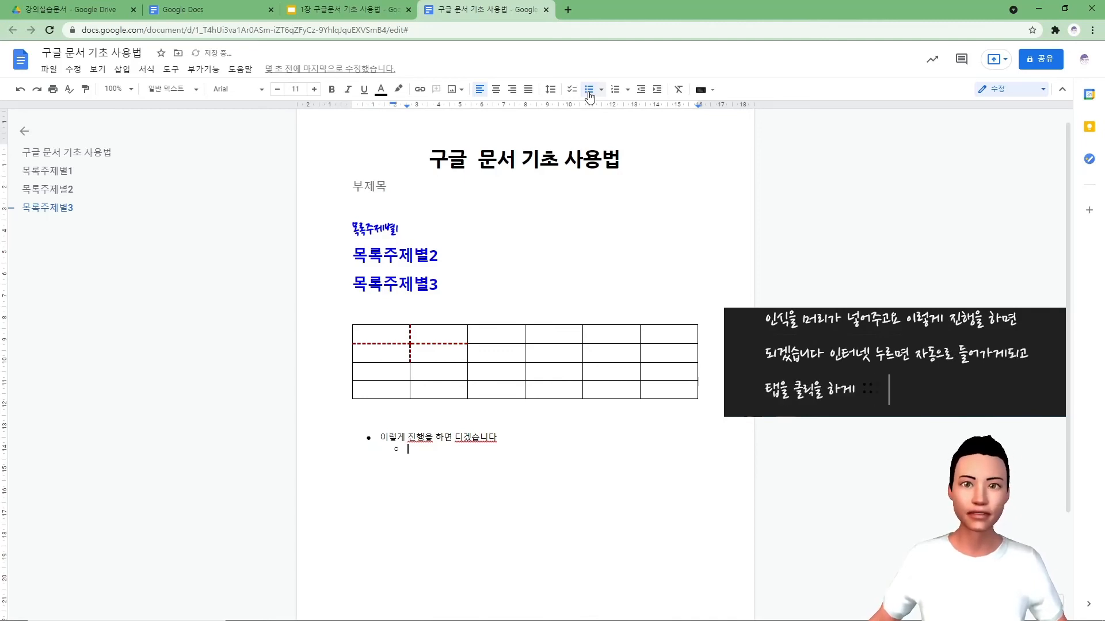
type("개")
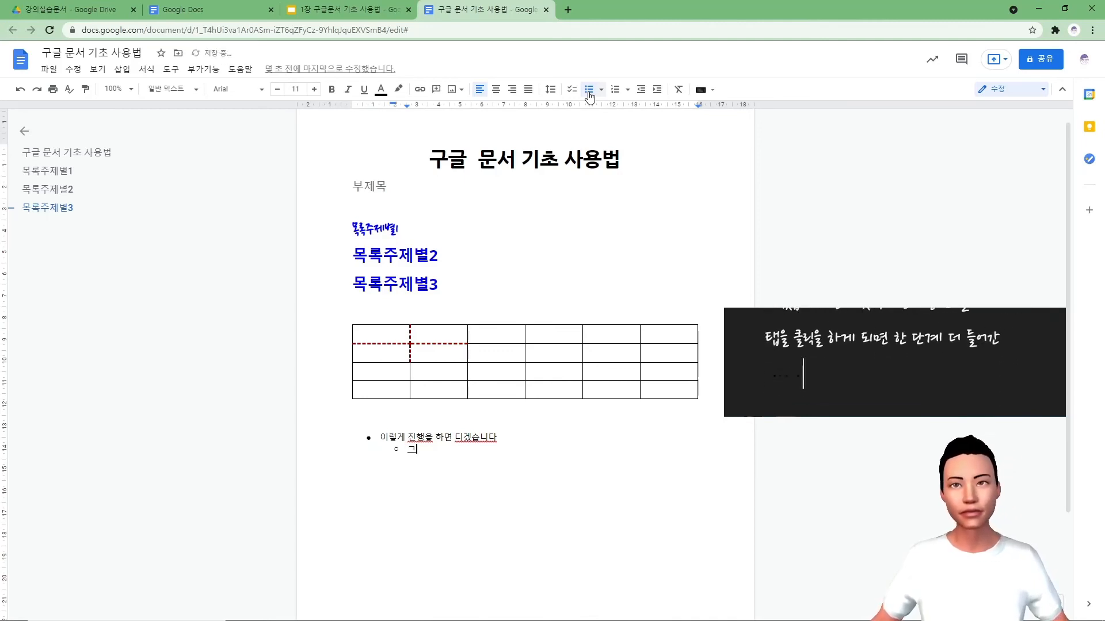
key("BackSpace")
key("BackSpace")
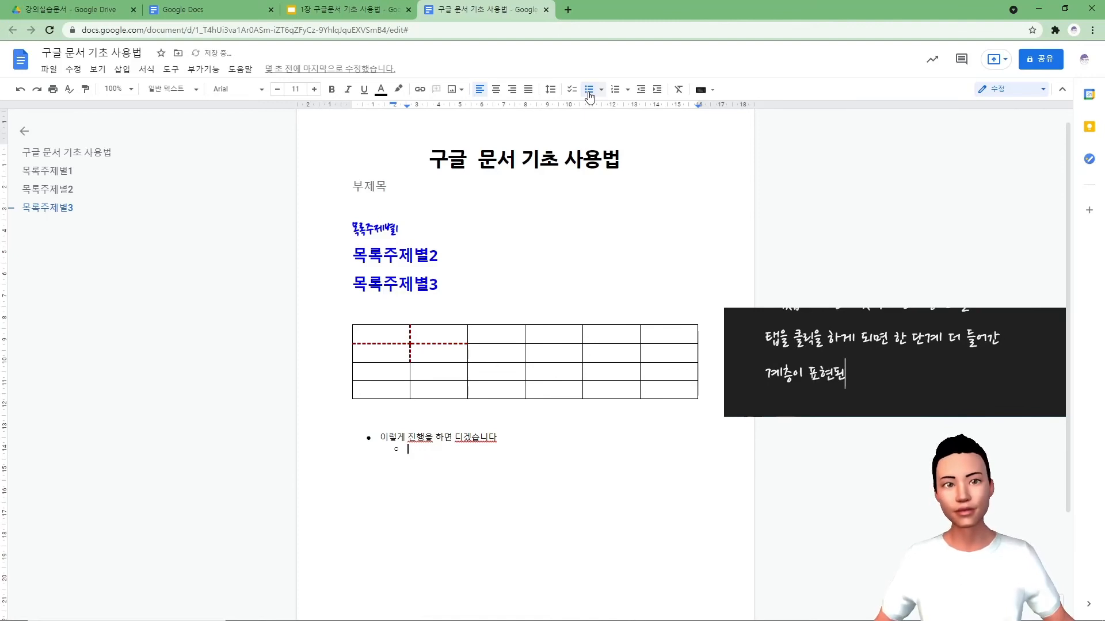
type("궤")
type("층")
key("Return")
key("Return")
key("Return")
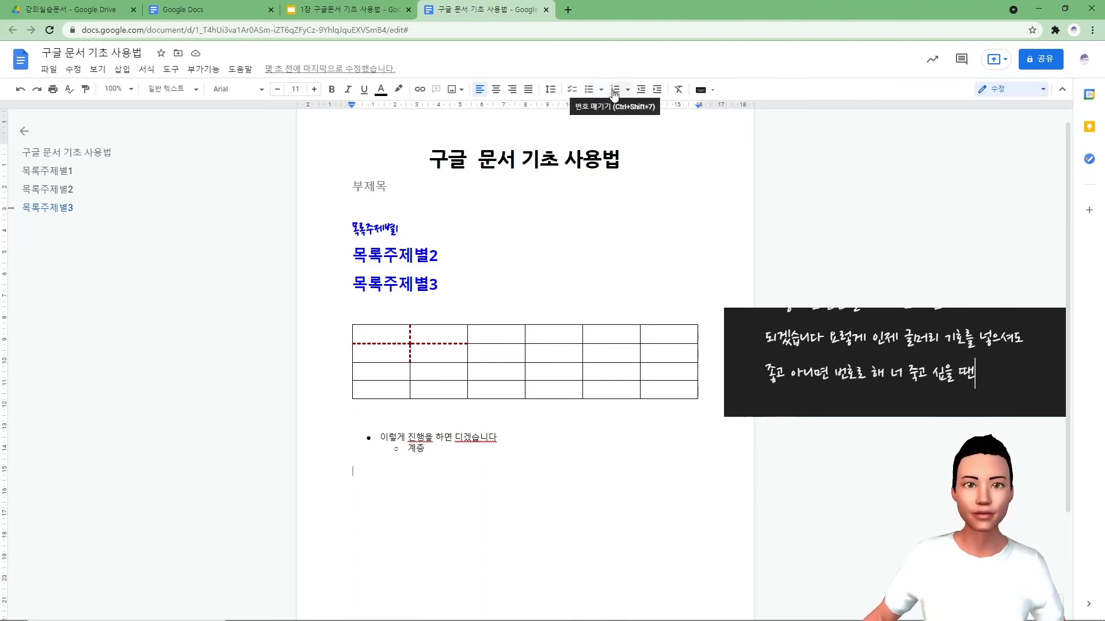
Create a numbered list with the item "첫 번째", trying a sub-level on the following item before ending the list.
left_click(613, 93)
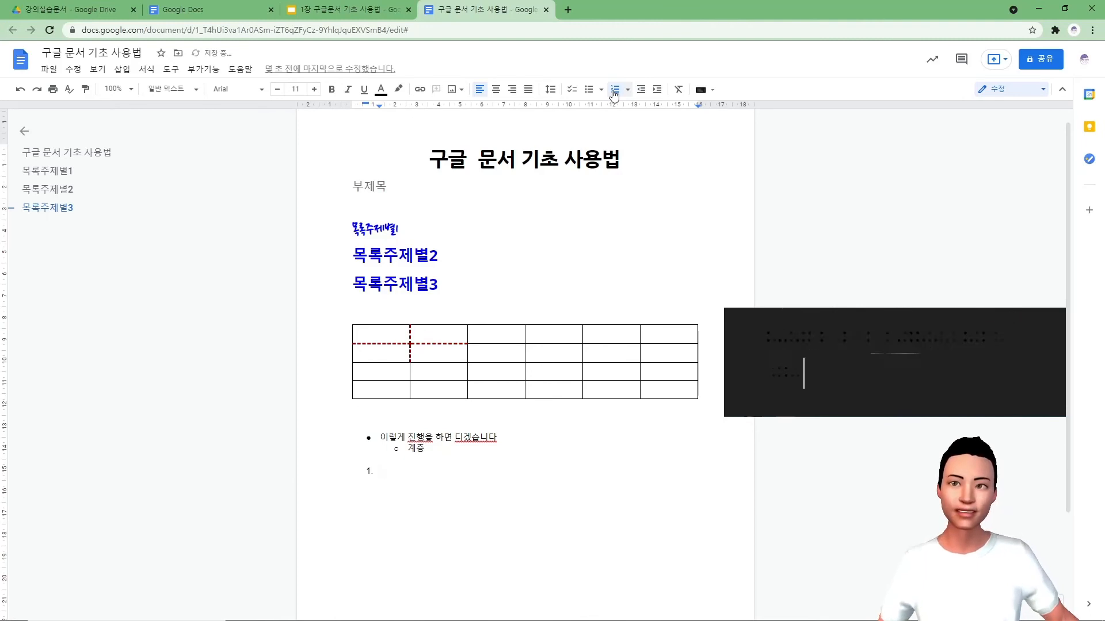
type("첫 번째")
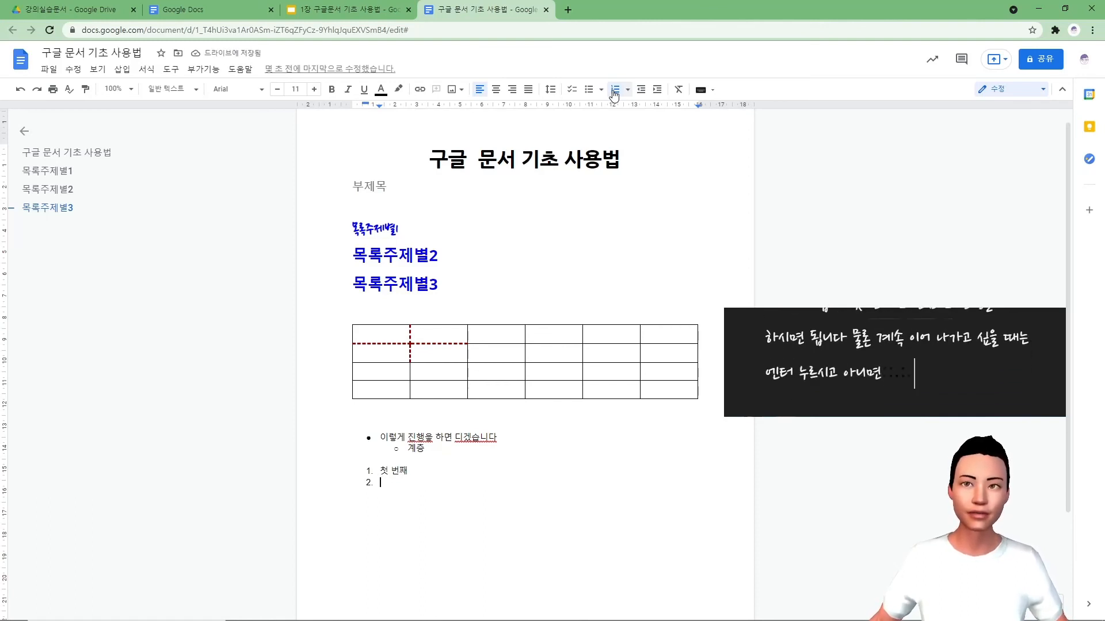
key("Tab")
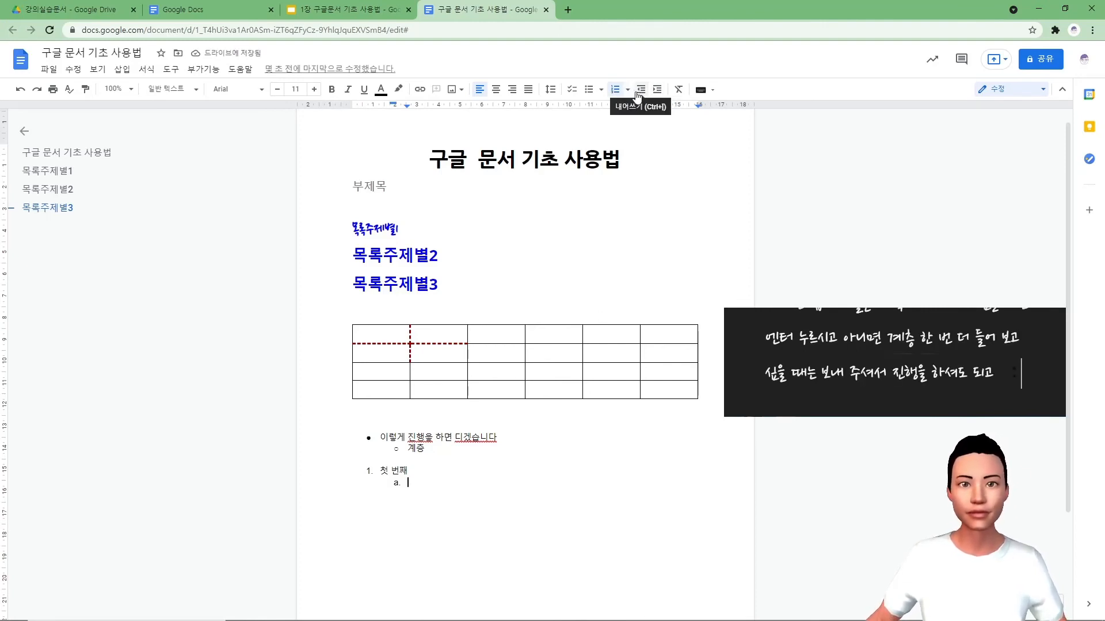
key("shift+Tab")
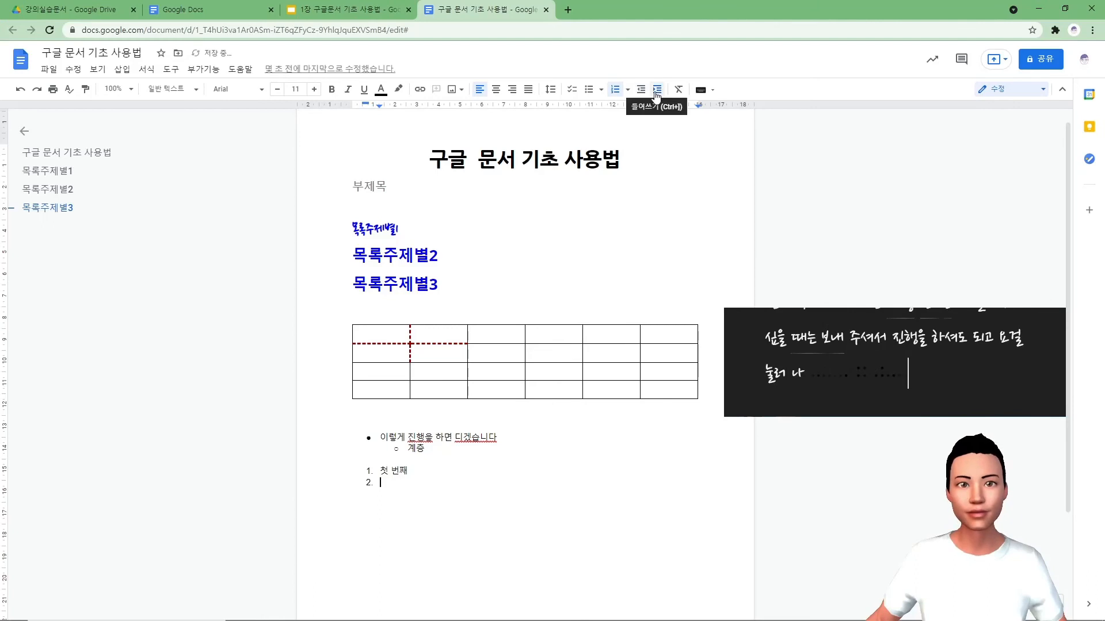
left_click(656, 91)
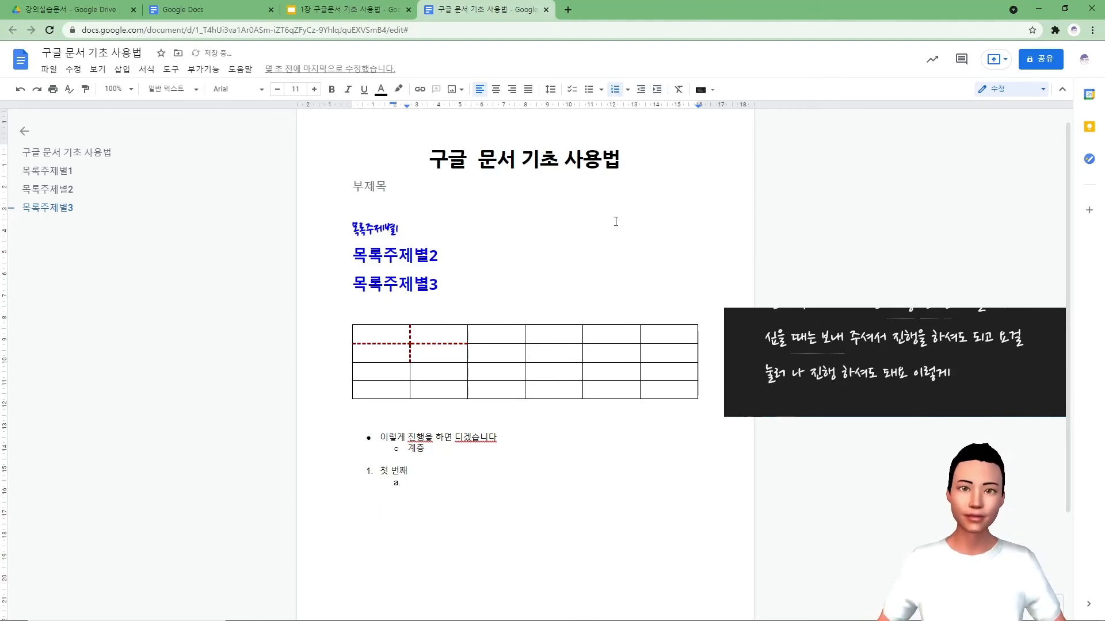
key("Return")
key("Return")
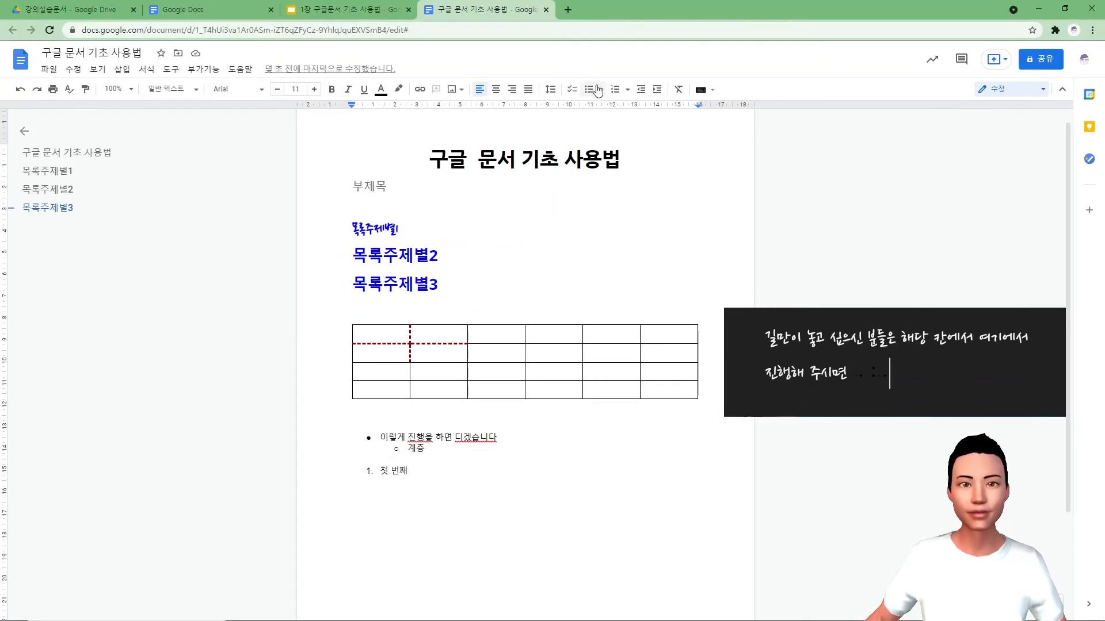
Start a numbered list in the multilevel 1. / 1.1. / 1.2.1. style with the item "첫 번재".
left_click(602, 91)
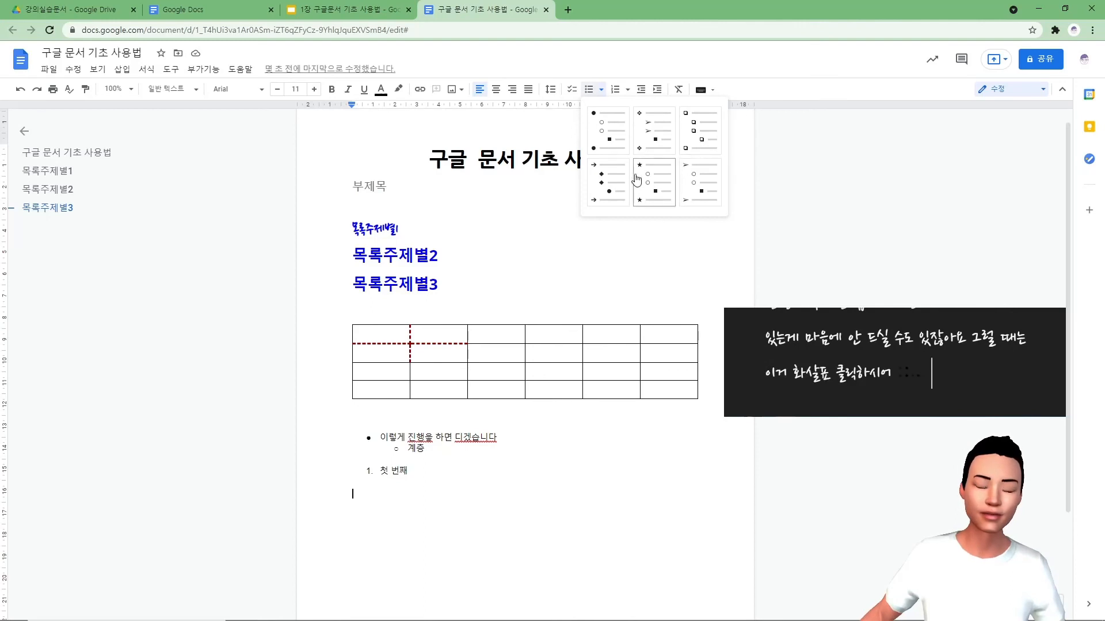
left_click(630, 91)
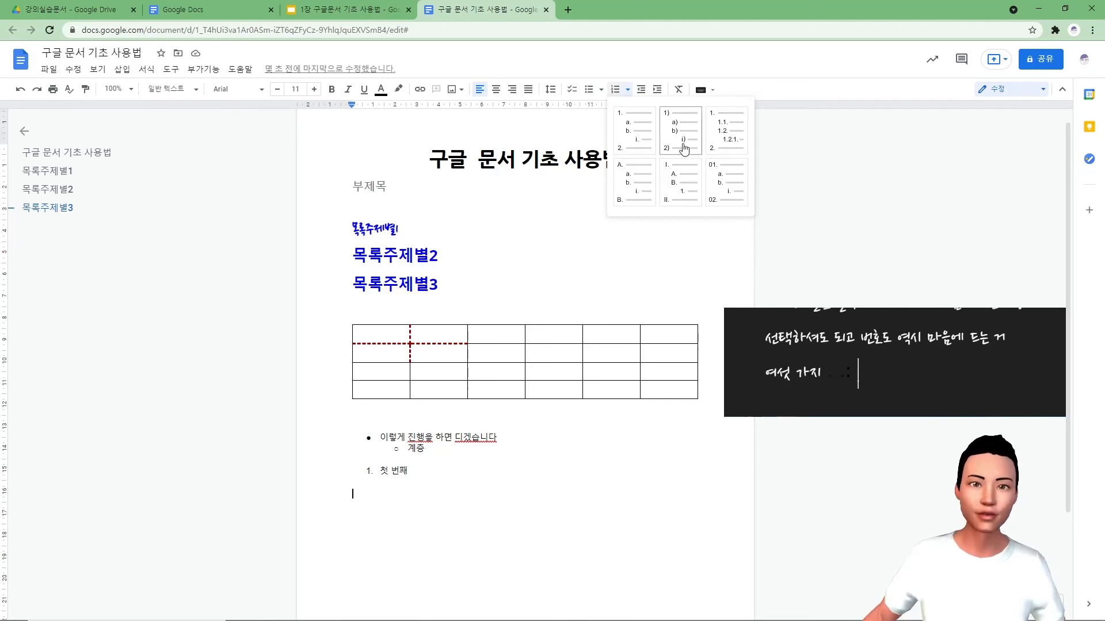
left_click(719, 144)
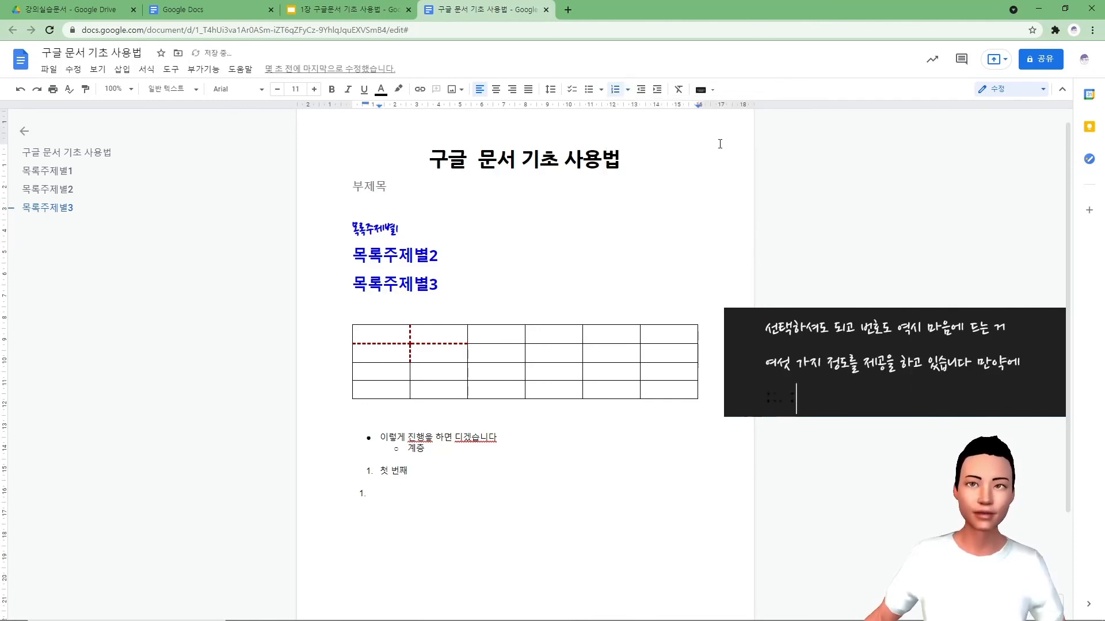
type("첫 번")
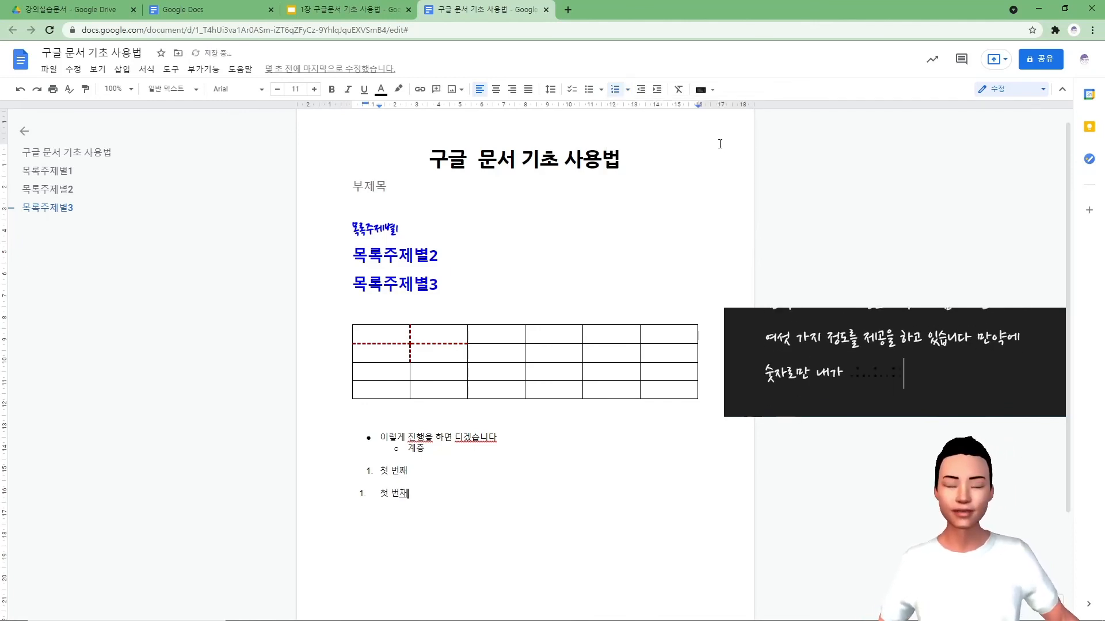
type("째")
key("Return")
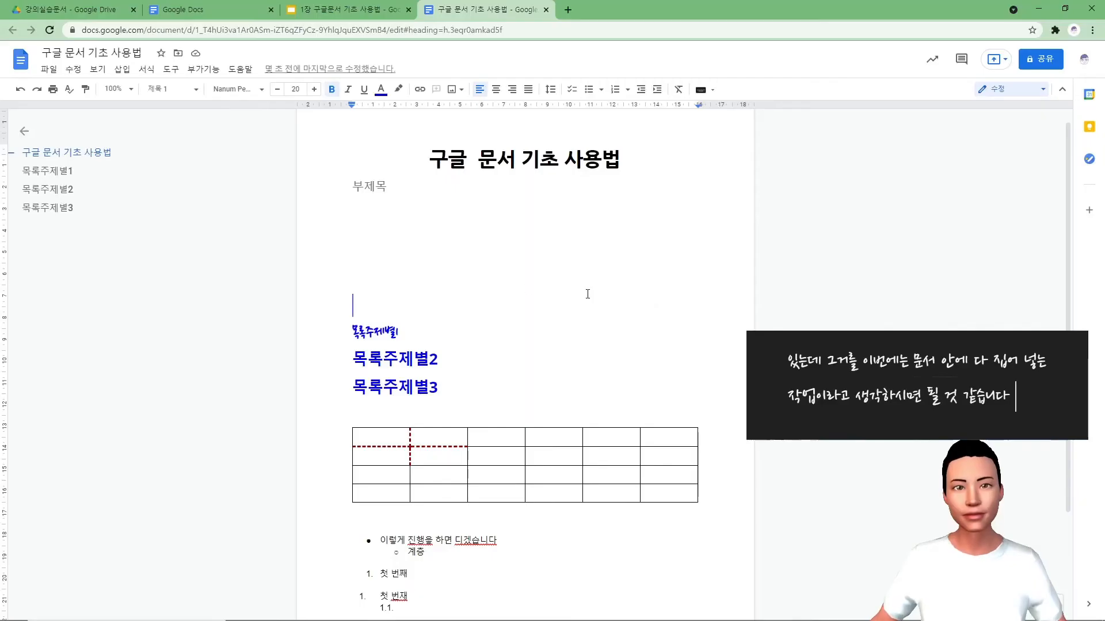
Insert a table of contents with page numbers in the empty space above the "목록주제별1" heading.
left_click(363, 254)
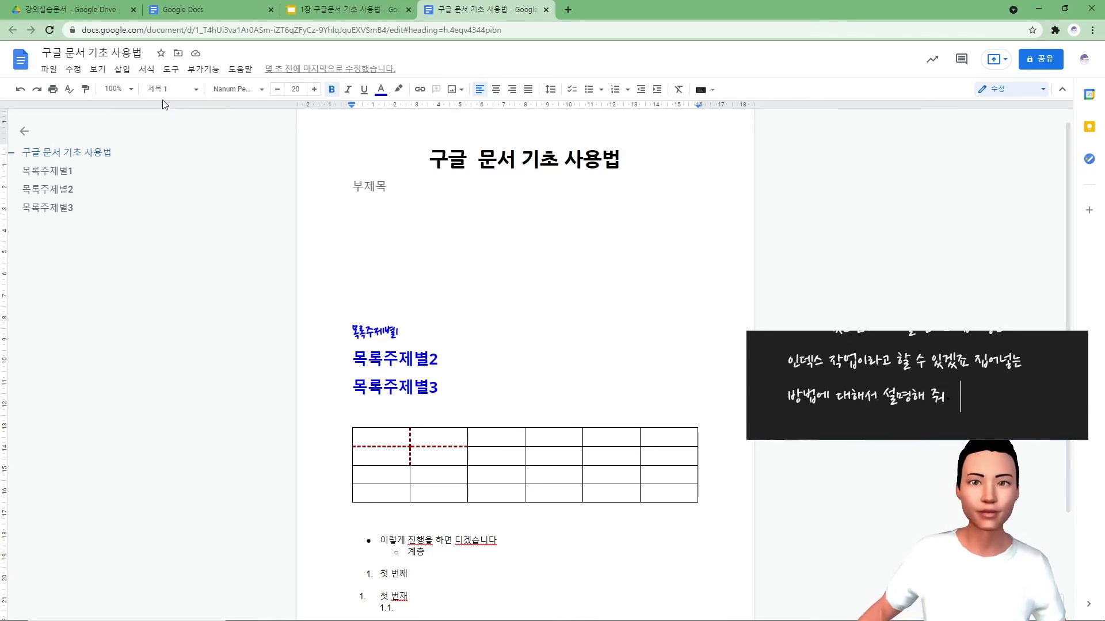
left_click(115, 72)
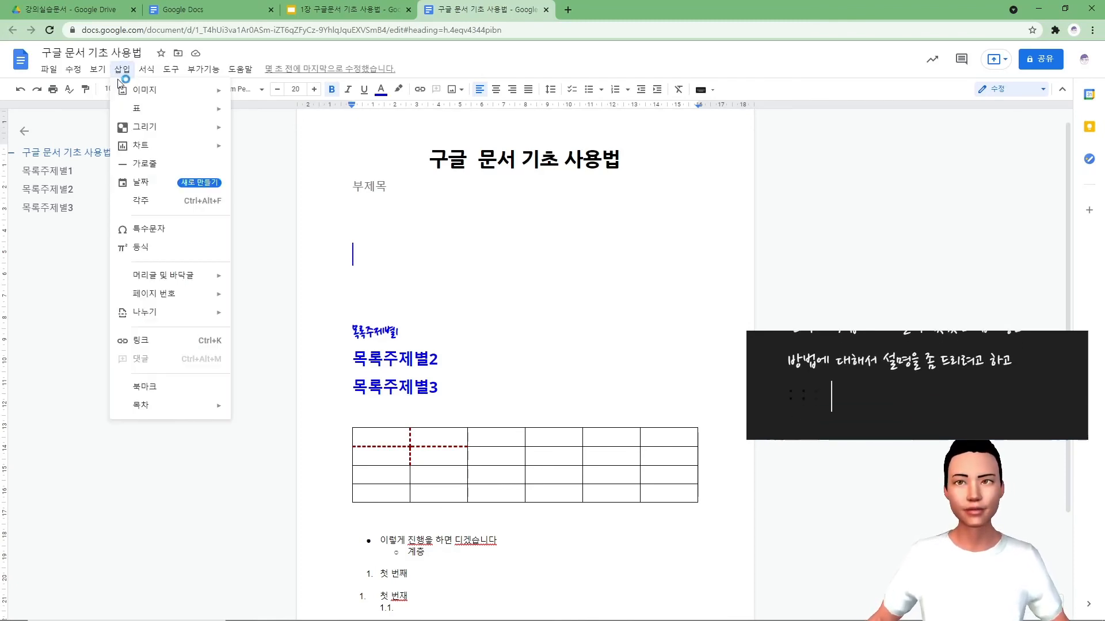
mouse_move(190, 414)
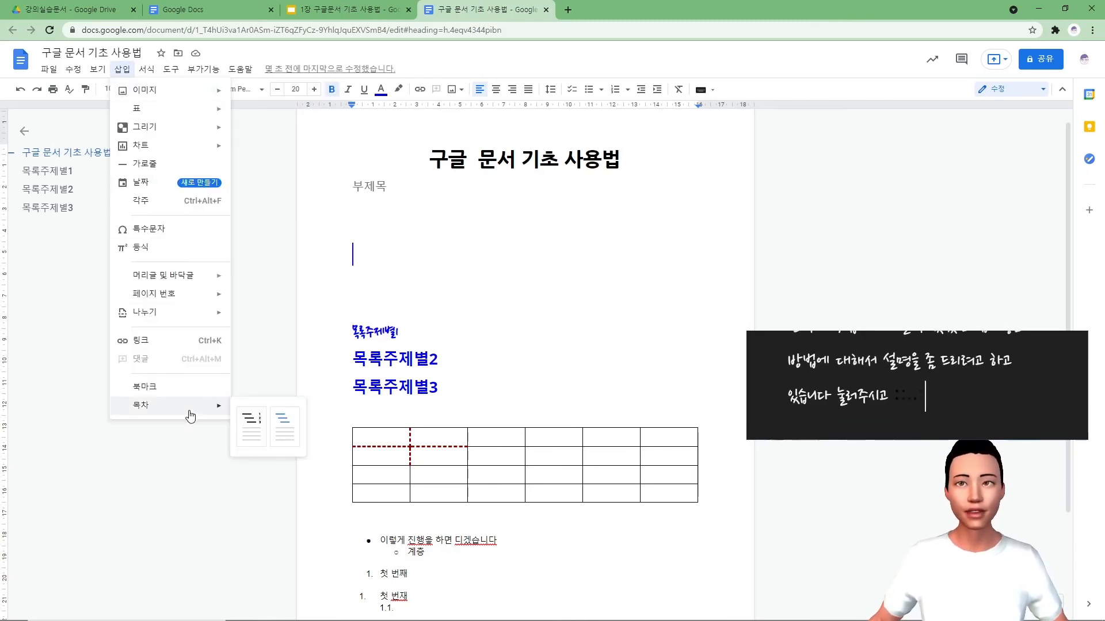
left_click(257, 426)
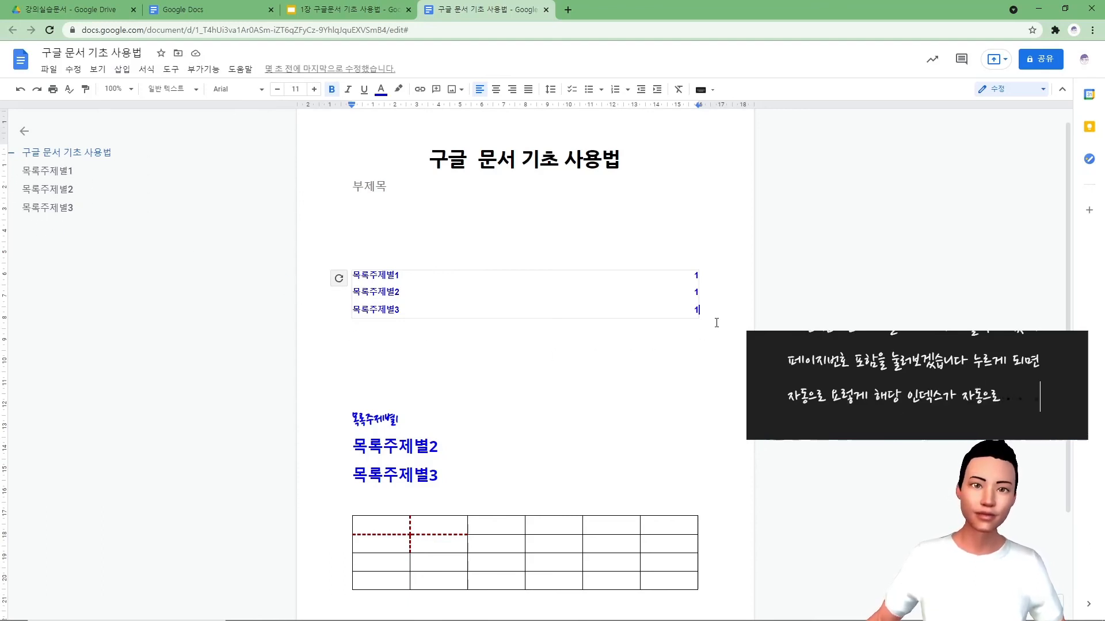
key("Return")
key("BackSpace")
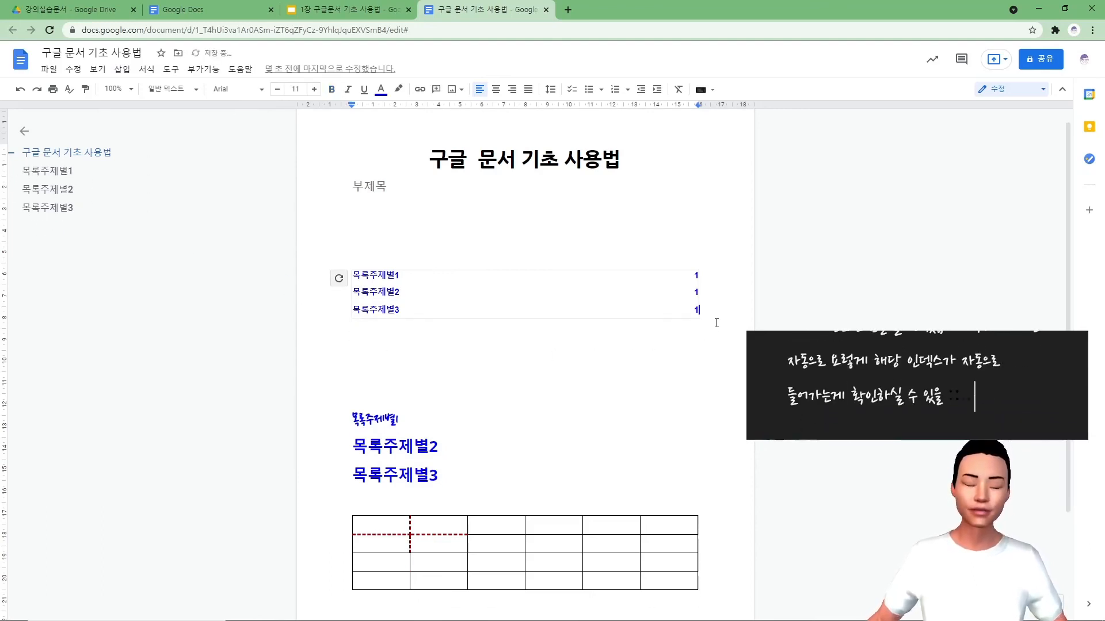
End the multilevel list after "첫 번재" and add empty lines until the cursor is on the second page.
scroll(717, 323, "down", 3)
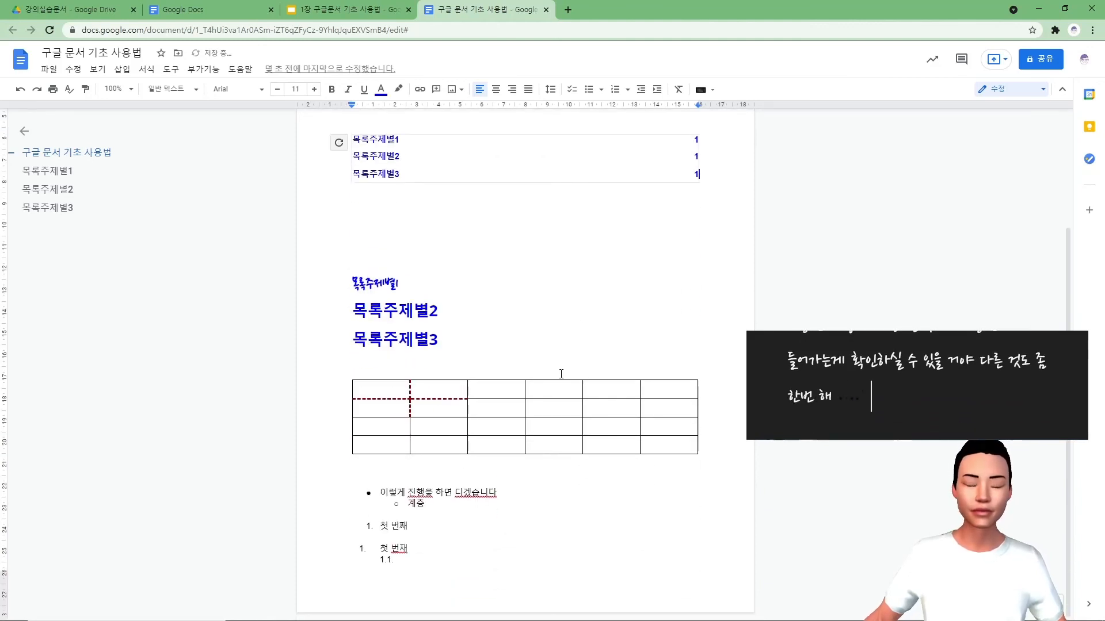
left_click(394, 578)
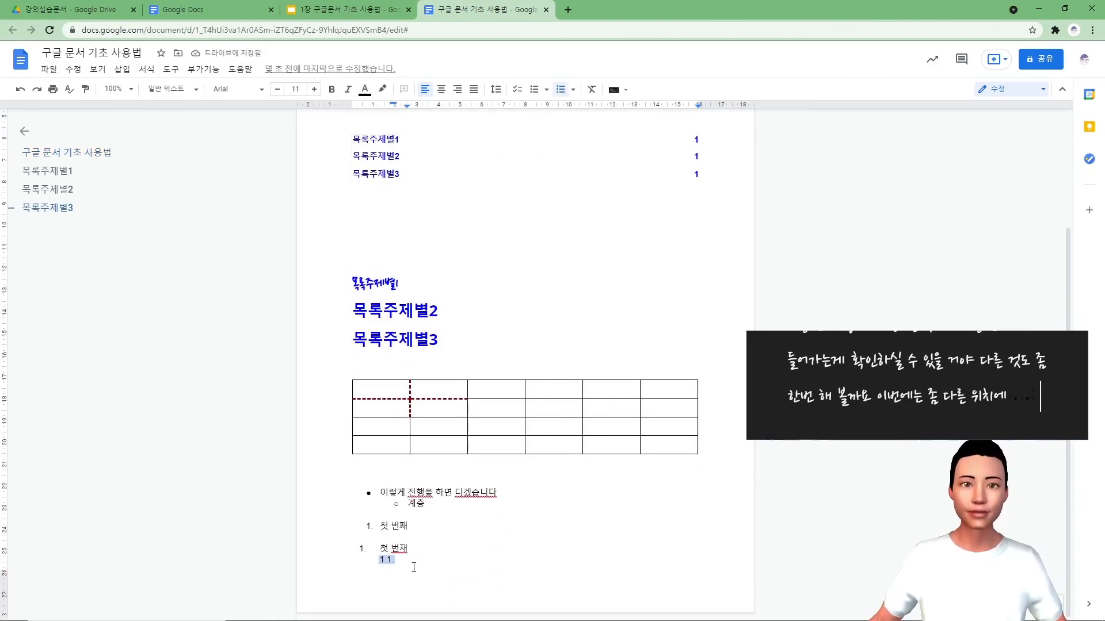
left_click(414, 568)
key("Return")
key("Return")
key("Return")
key("Return")
key("Return")
key("Return")
key("Return")
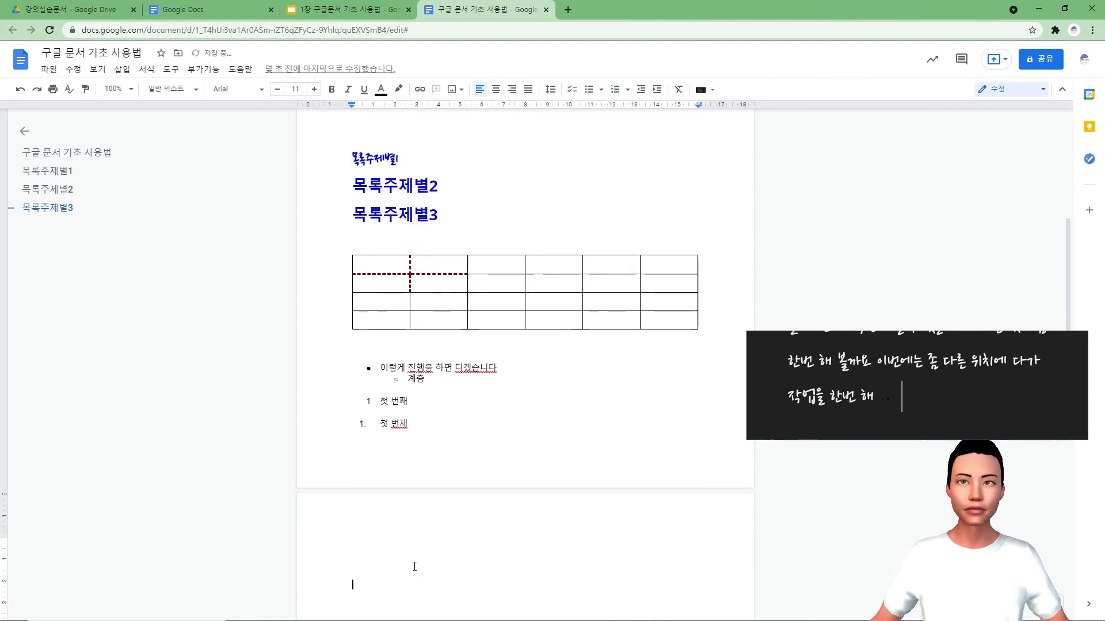
Insert a table of contents with blue links on the second page.
scroll(542, 376, "down", 7)
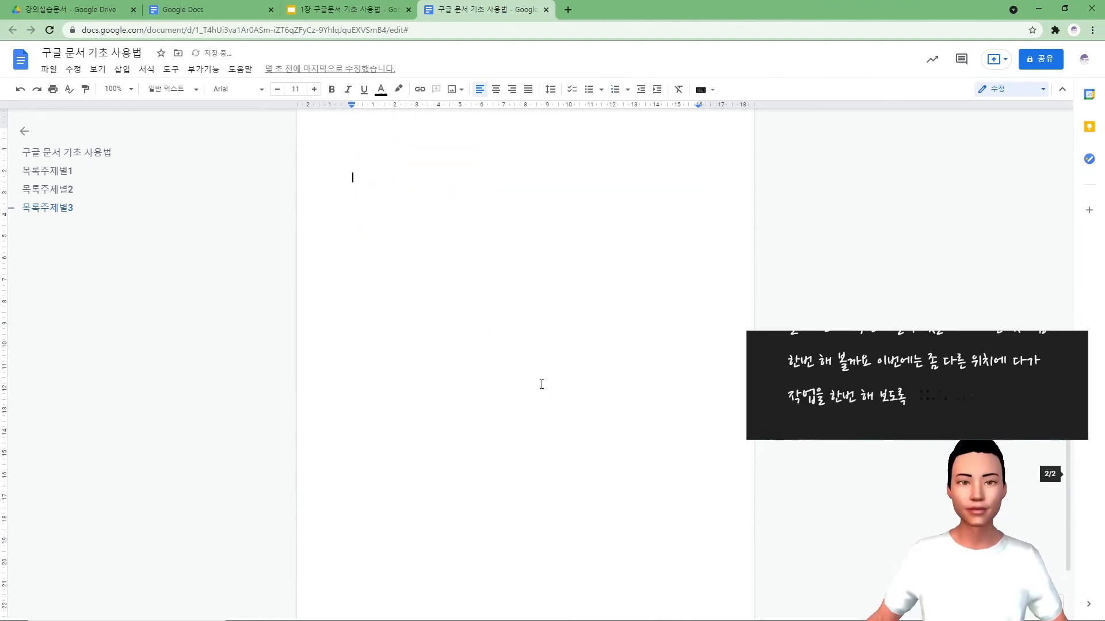
left_click(129, 74)
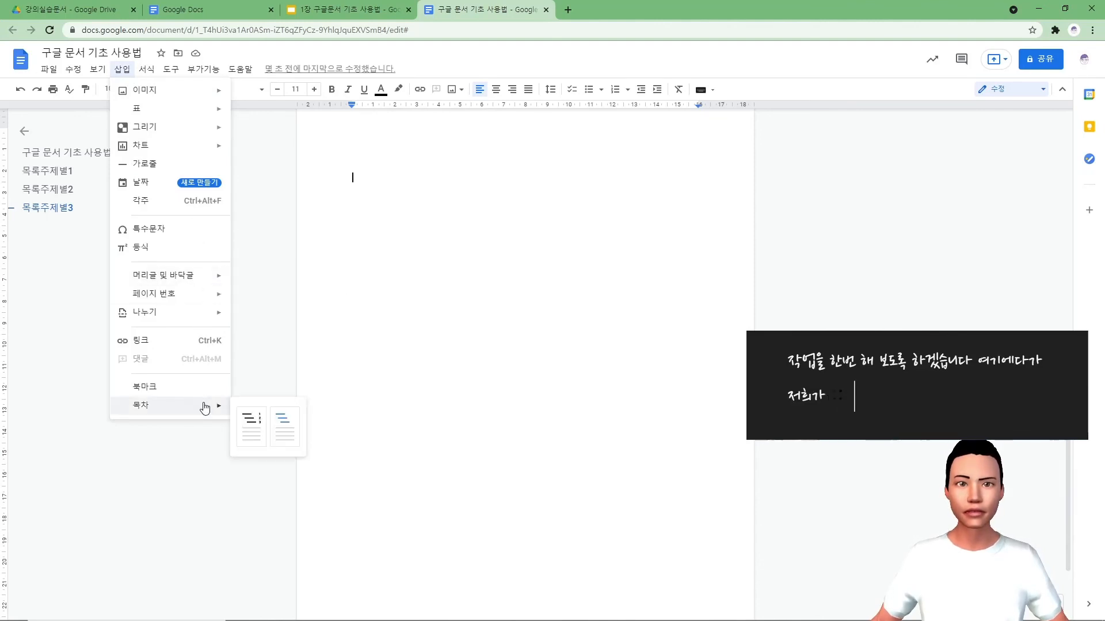
left_click(289, 429)
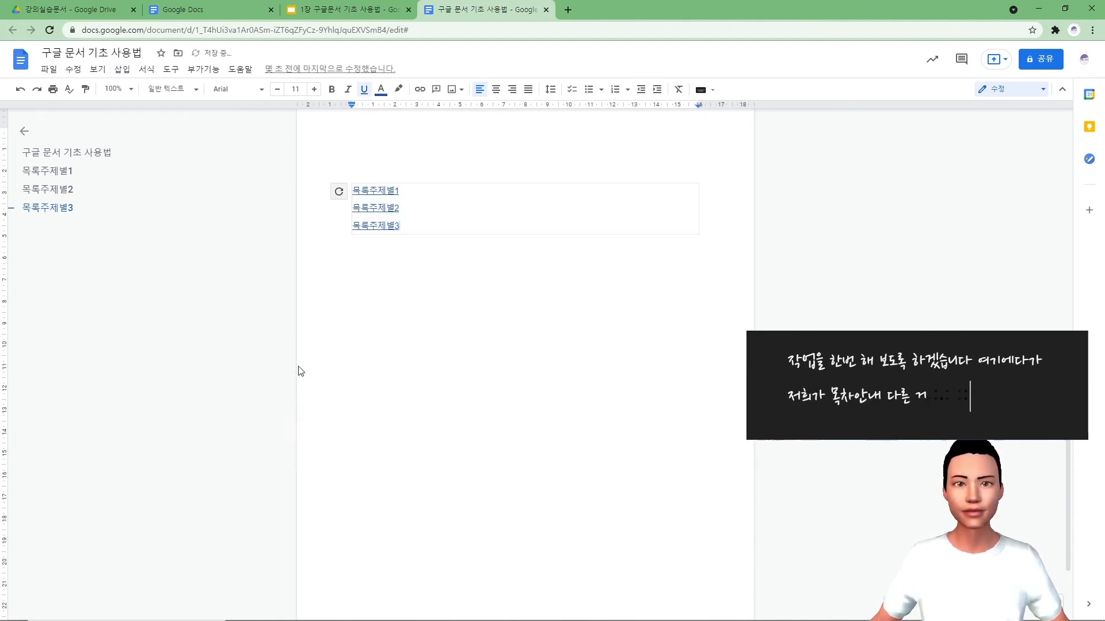
Follow the "목록주제별1" link in the second page's table of contents to its heading, and return to the line below that table of contents.
left_click(381, 191)
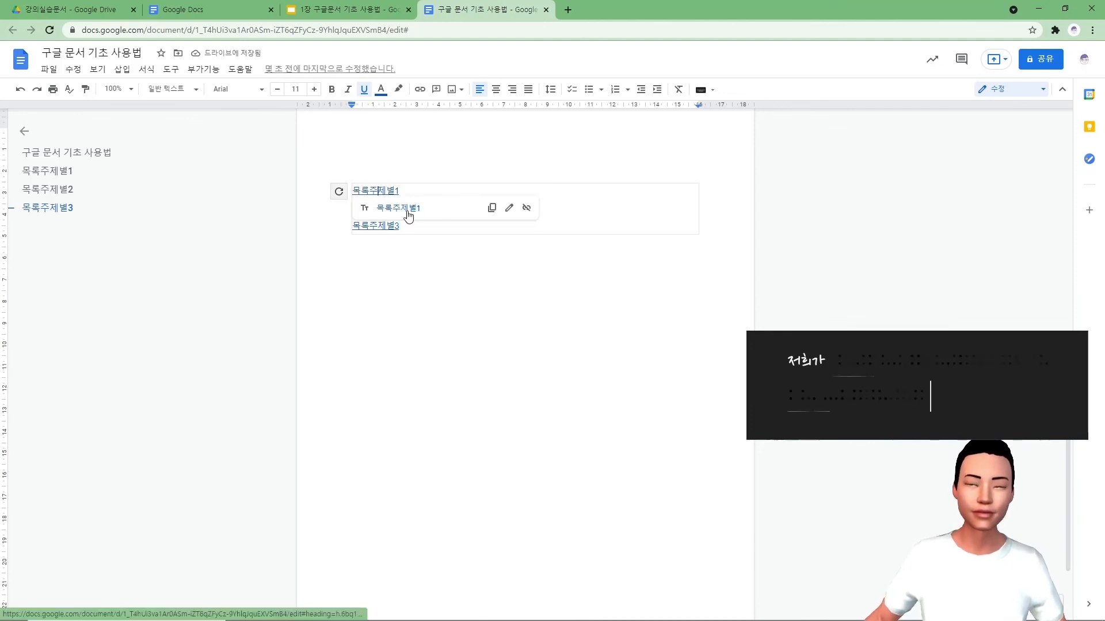
left_click(403, 208)
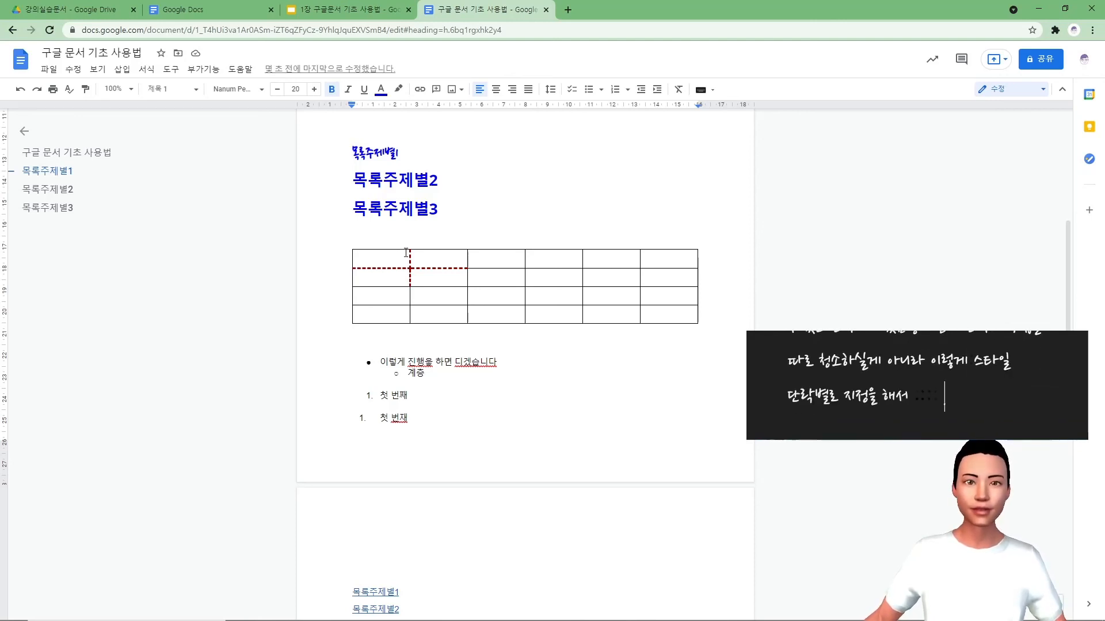
left_click(123, 69)
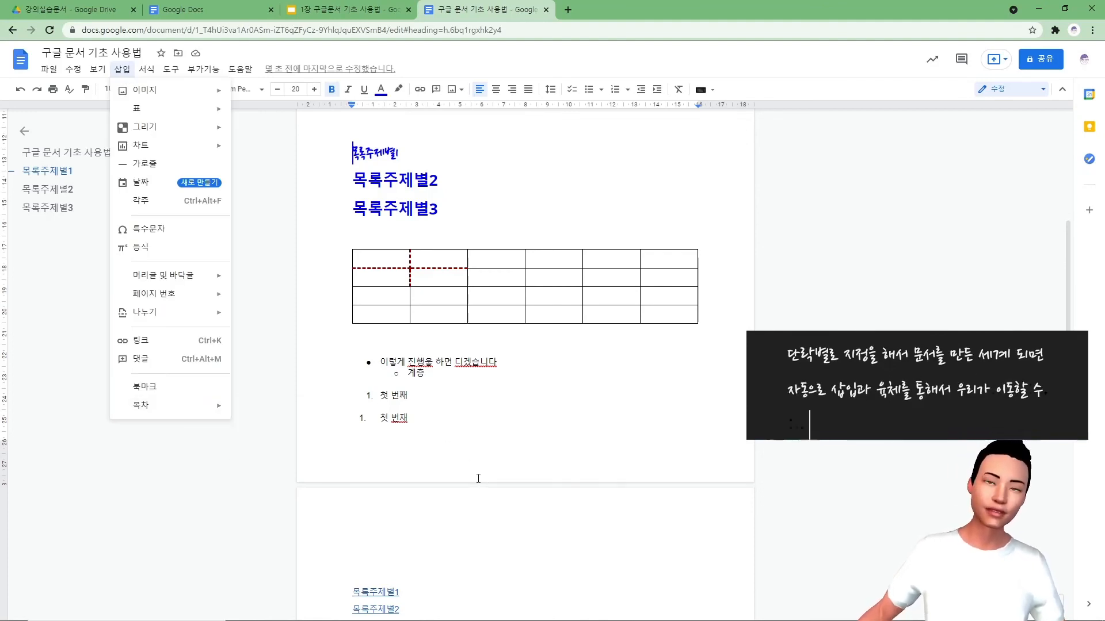
scroll(478, 479, "down", 2)
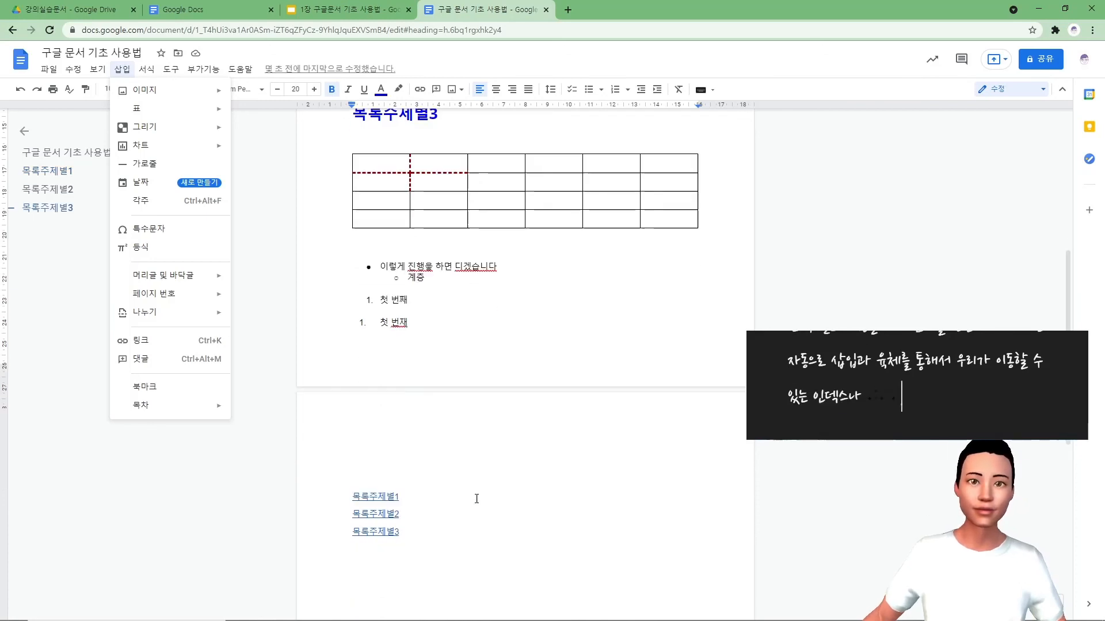
left_click(432, 549)
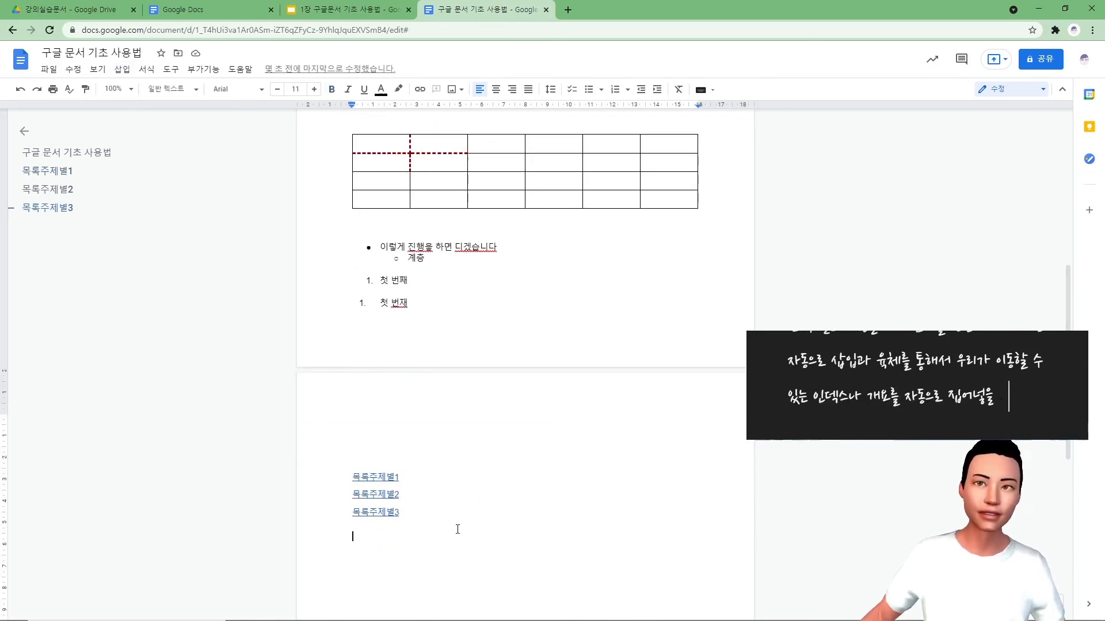